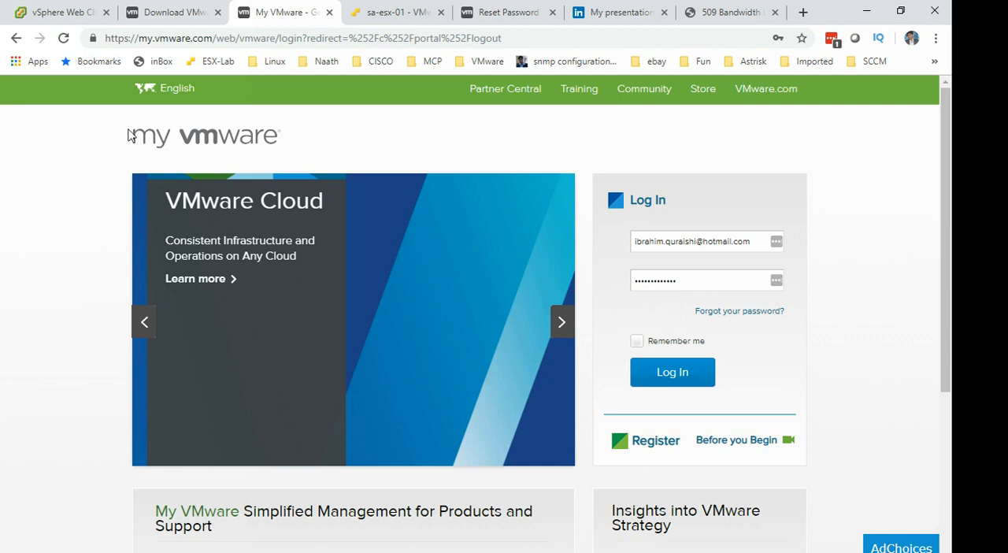
Open google.com in the browser tab that shows the completed password reset page.
click(400, 13)
click(358, 38)
click(480, 12)
click(465, 38)
text(google.com)
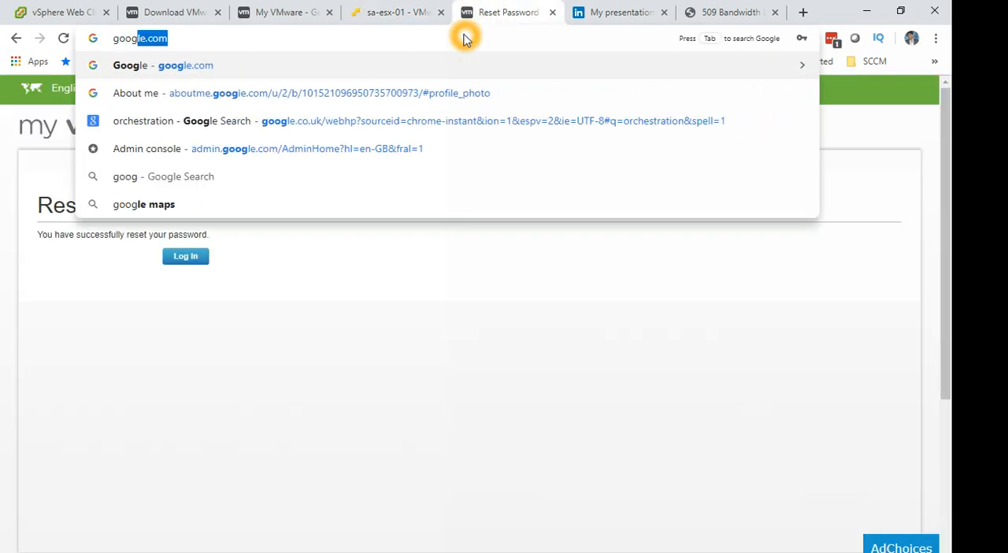
key(Return)
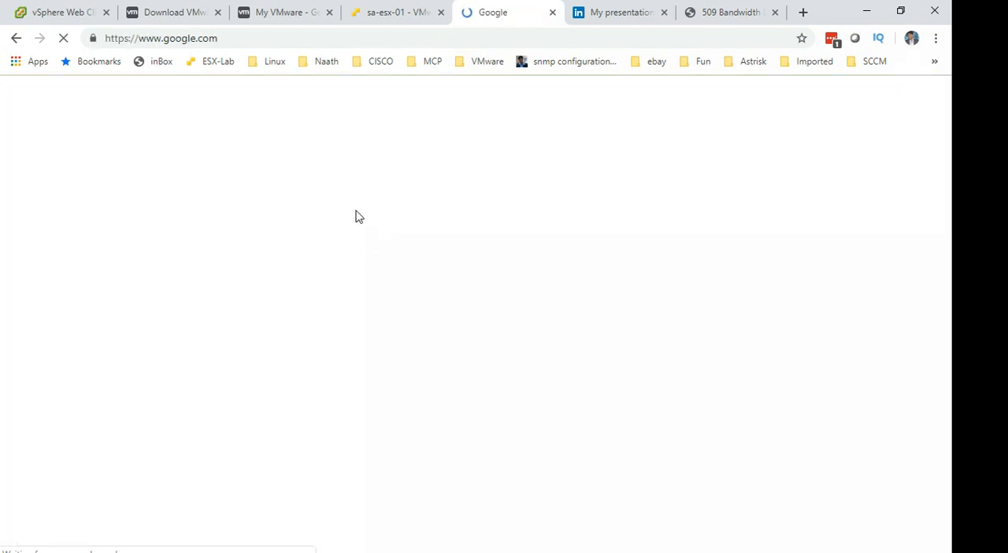
Search Google for "download vmware esxi 6.7".
click(341, 315)
text(dow)
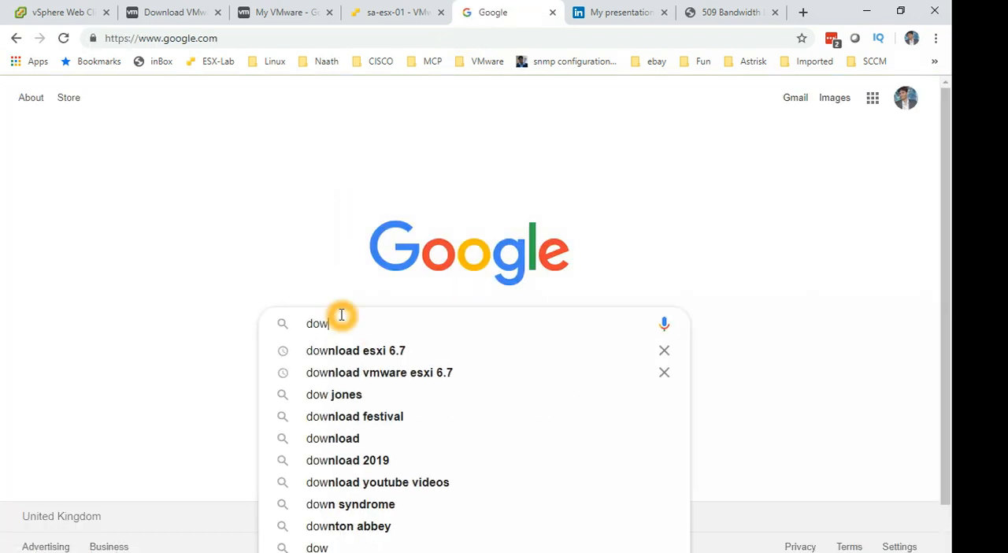
text(nload)
key(Down)
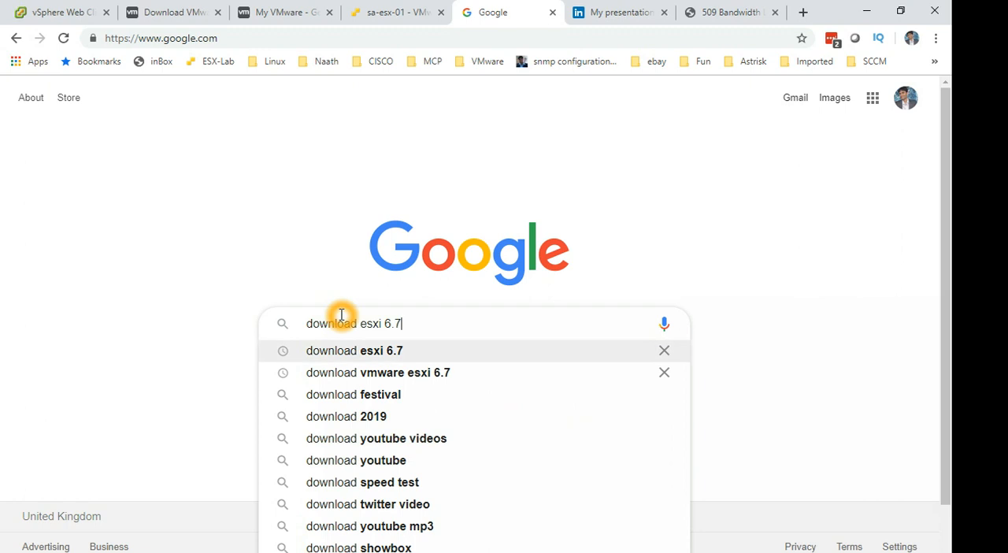
key(Down)
key(Return)
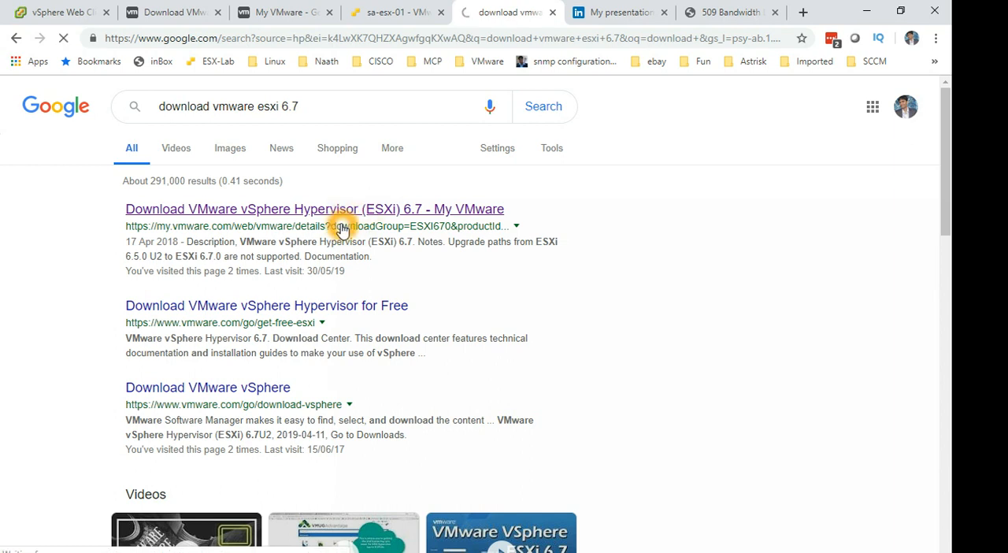
Open the "Download VMware vSphere Hypervisor (ESXi) 6.7 - My VMware" result and look at the registration options on the login page.
click(345, 214)
click(740, 283)
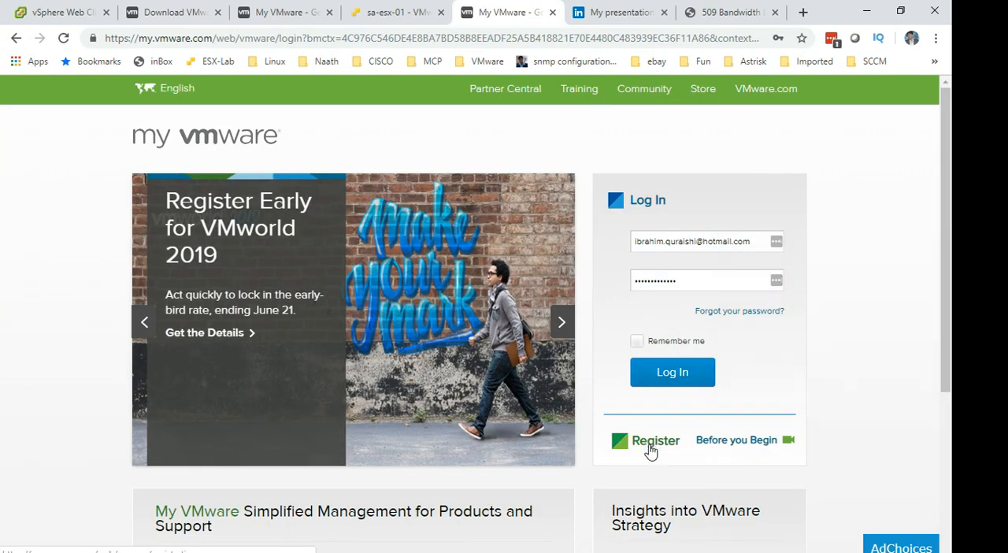
click(693, 417)
click(691, 419)
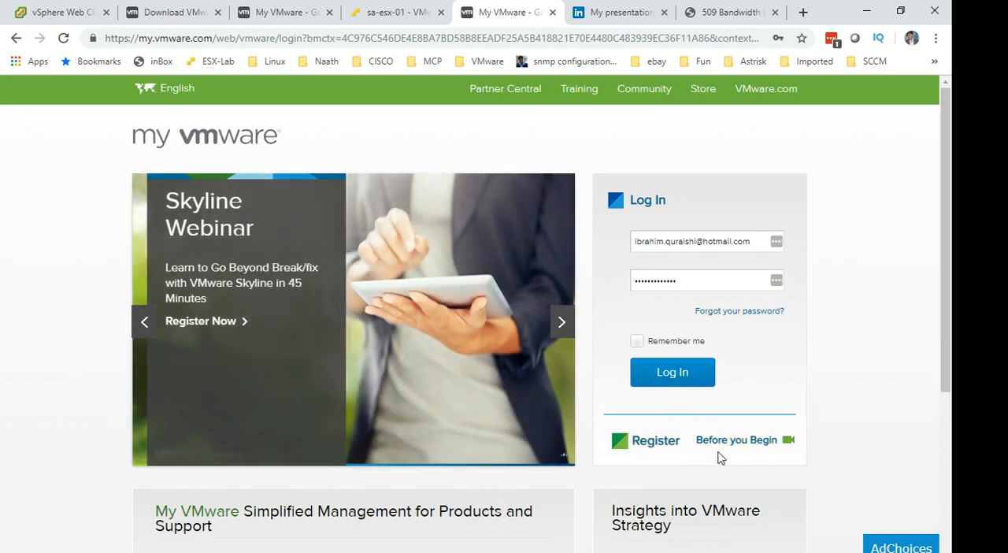
click(748, 445)
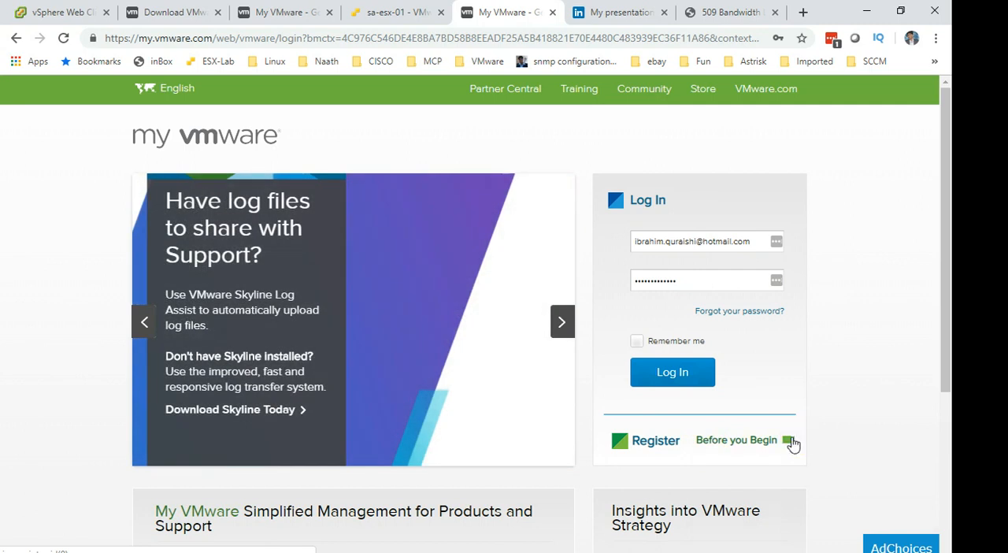
Play the "My VMware Creating a Profile" video and skip through it to the registration form and terms of use.
click(789, 441)
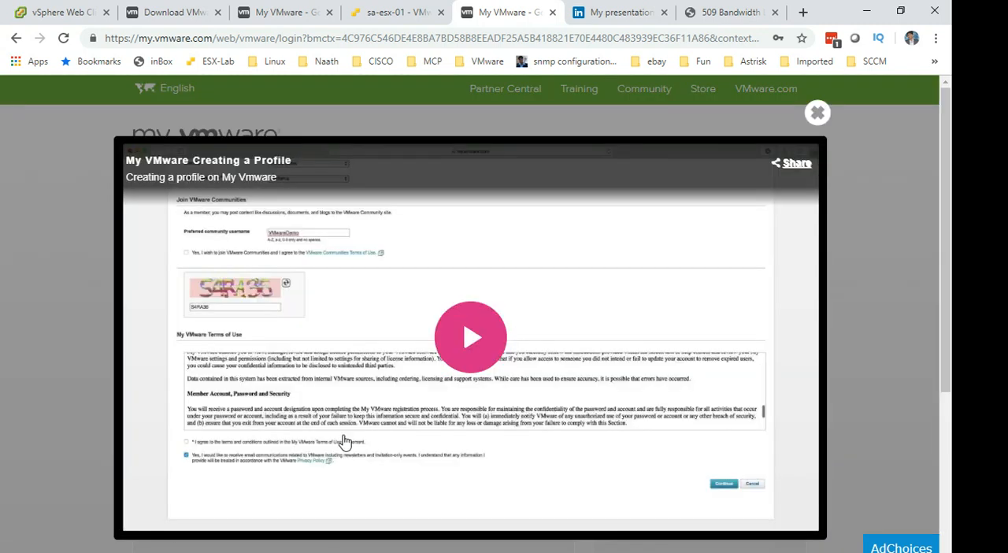
click(472, 337)
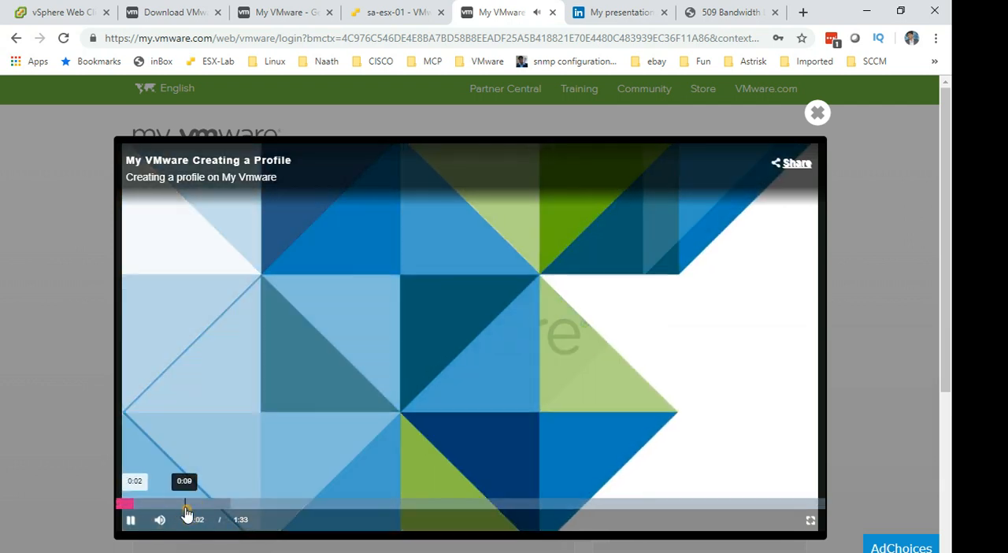
click(185, 505)
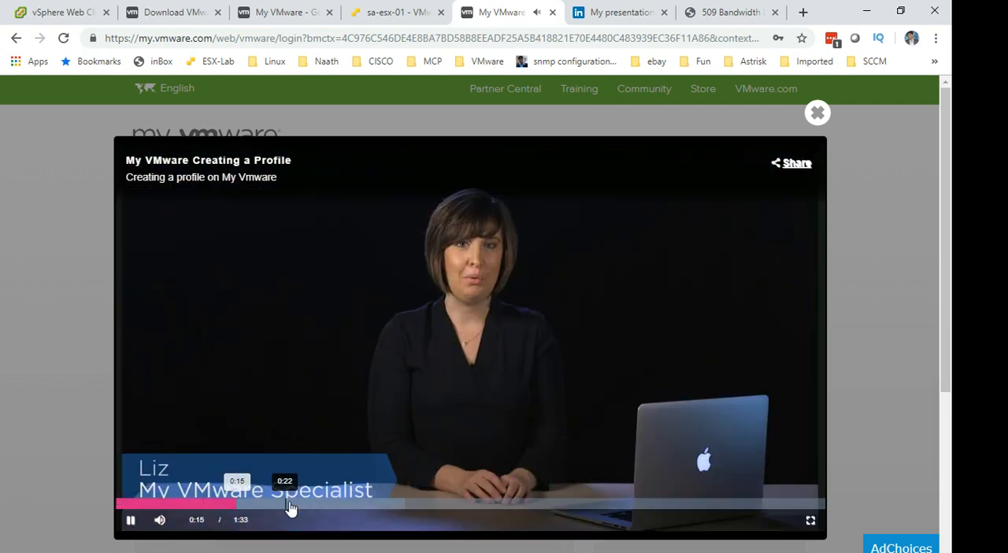
click(308, 504)
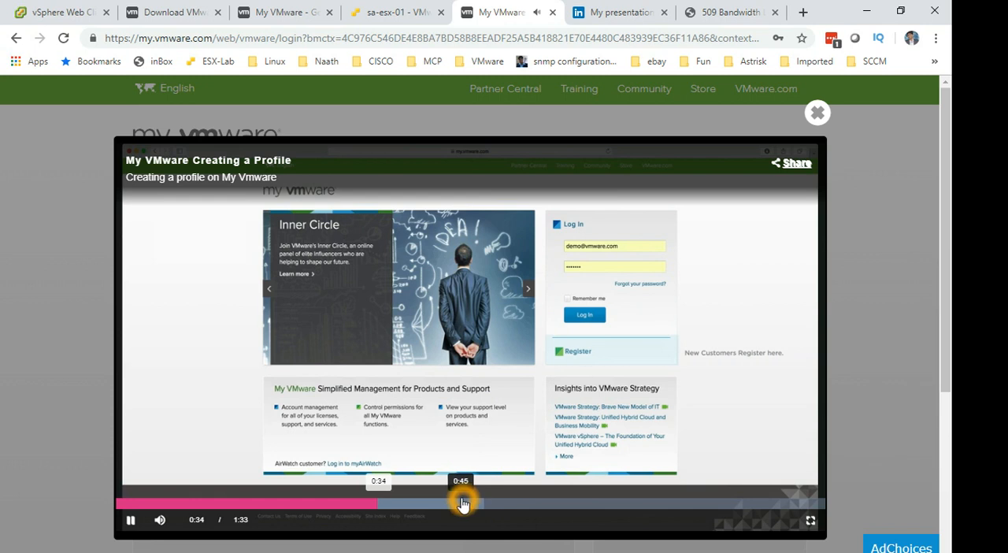
click(468, 505)
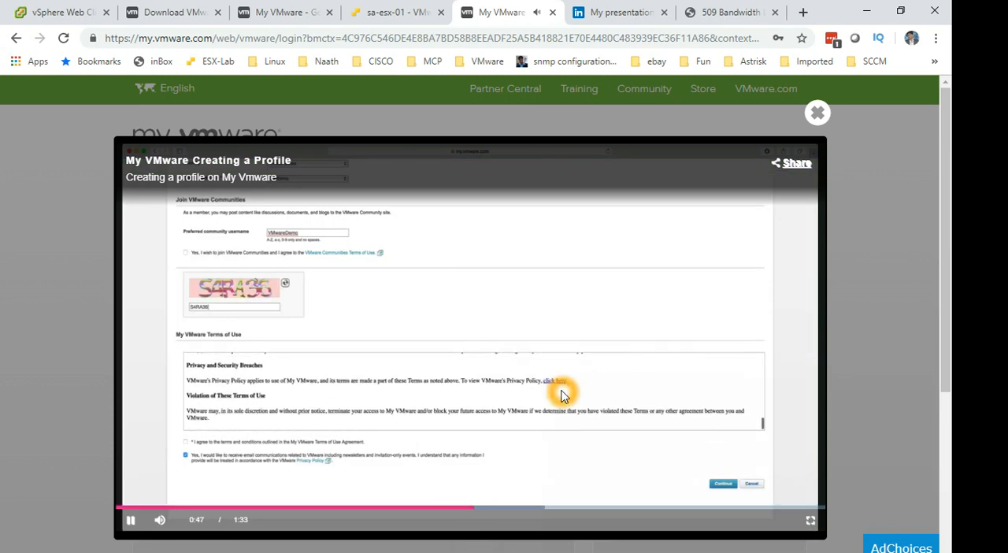
click(430, 507)
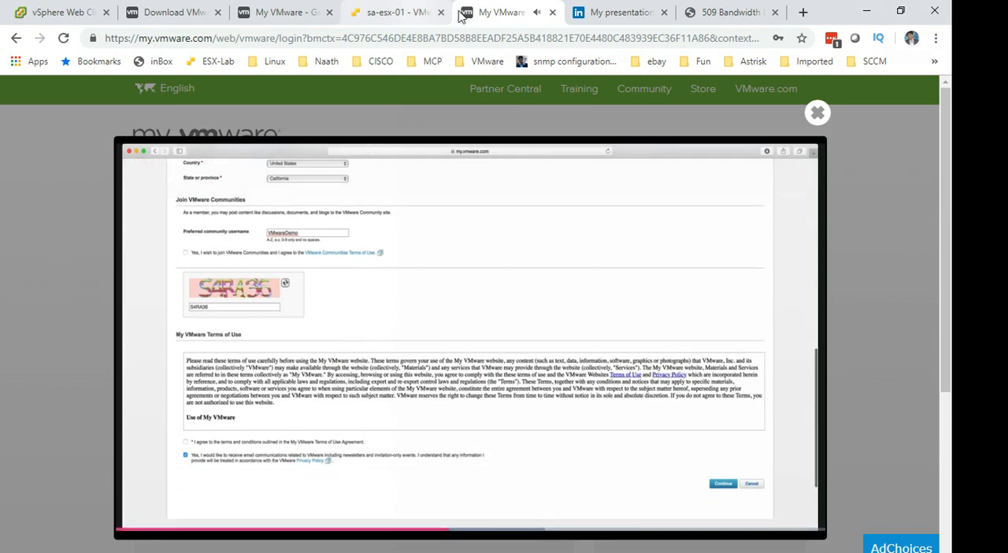
Return to the search results, reopen the ESXi 6.7 download result and log in to My VMware with the saved credentials.
click(17, 38)
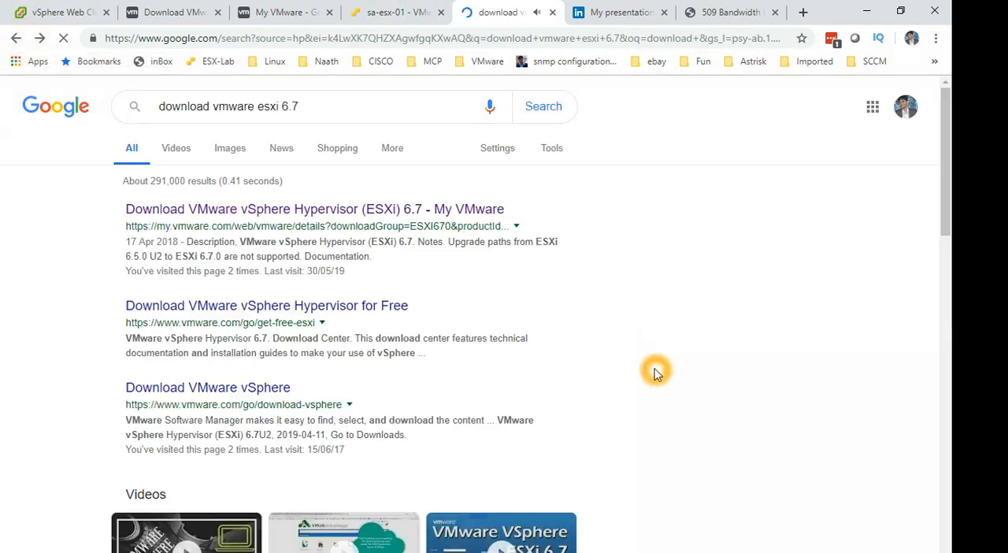
click(345, 211)
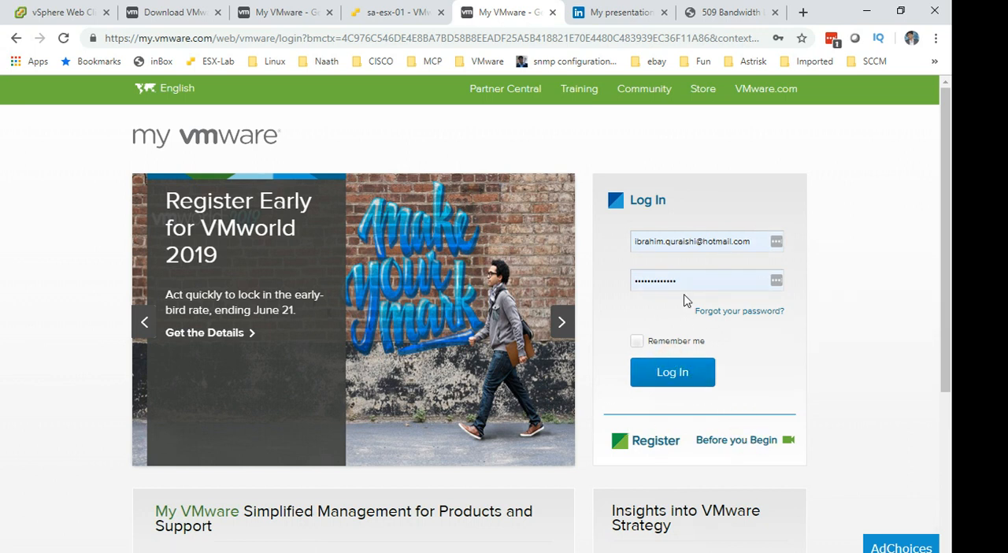
click(699, 376)
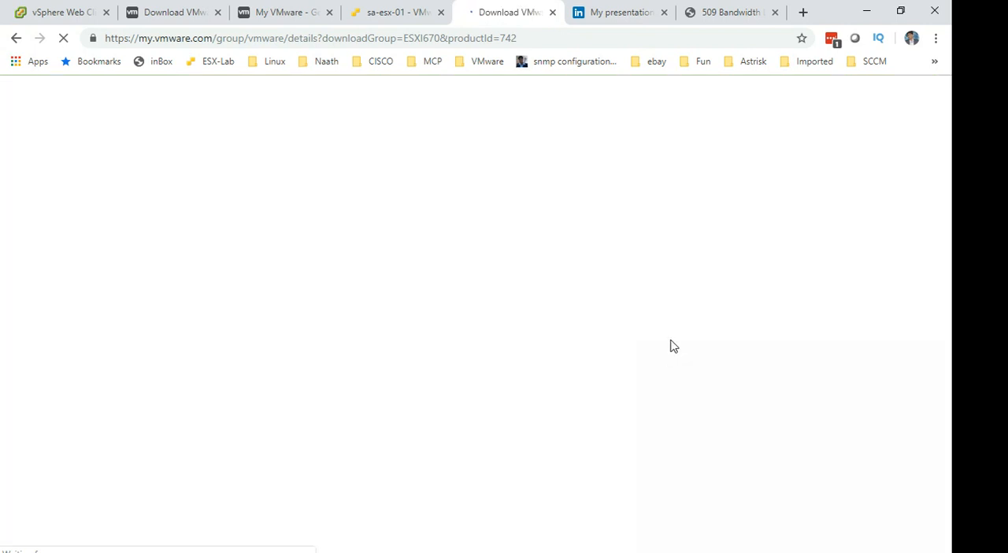
Open the trial download offered in the permission notice on the ESXi 6.7.0 download page.
click(446, 385)
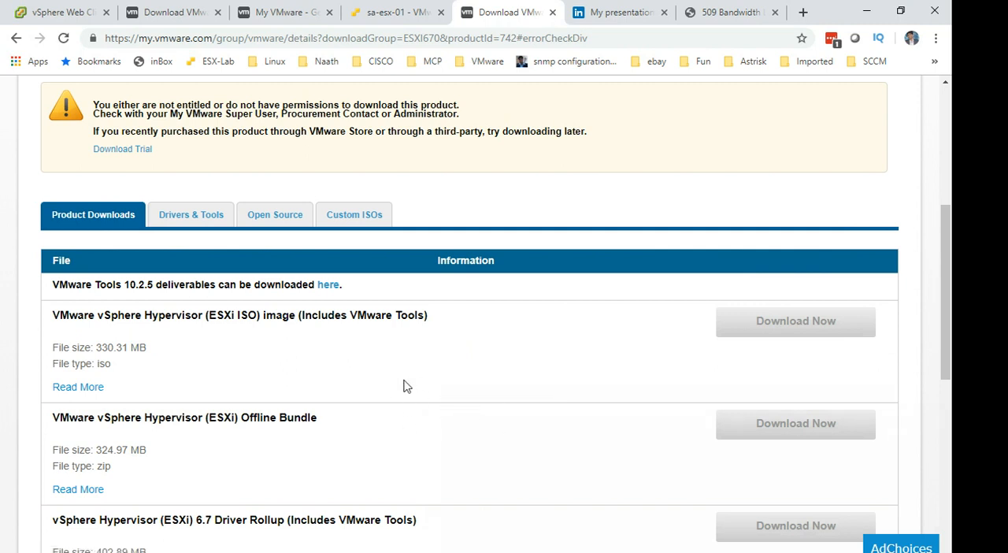
click(438, 423)
click(480, 409)
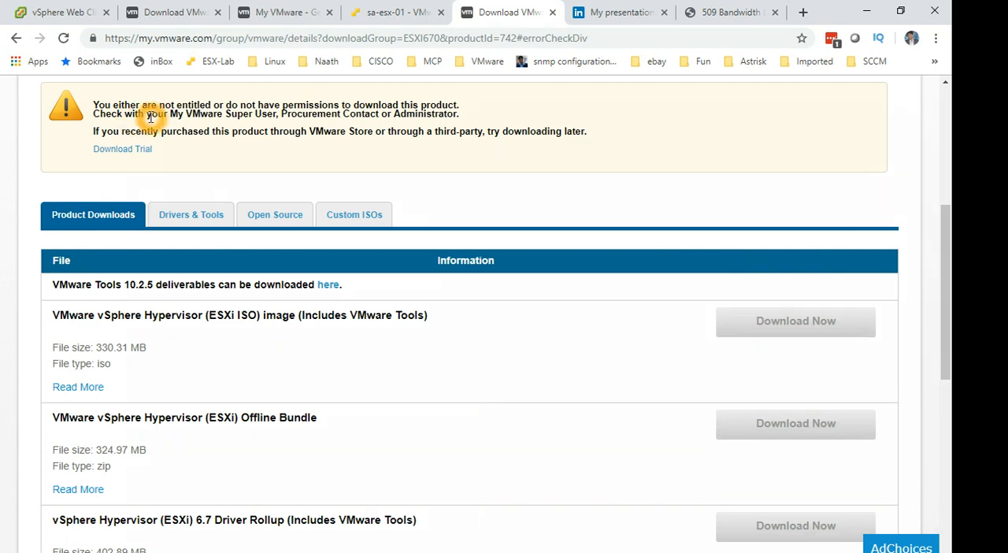
click(482, 119)
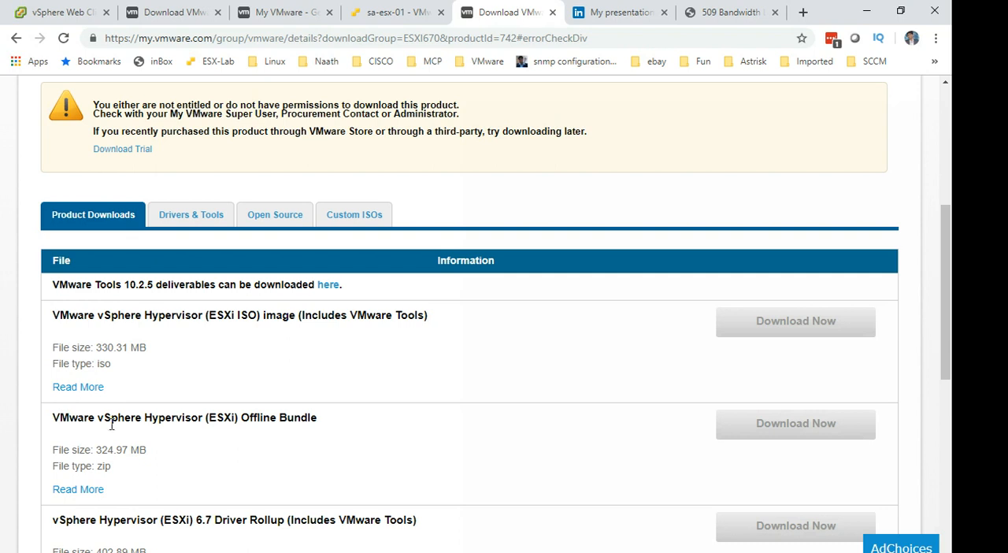
scroll(292, 376, up, 3)
click(125, 370)
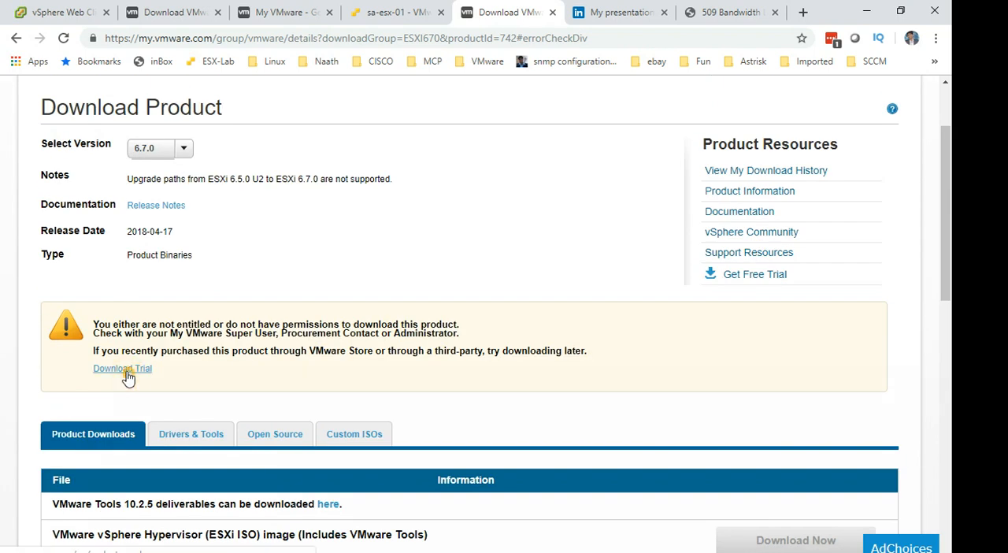
click(183, 460)
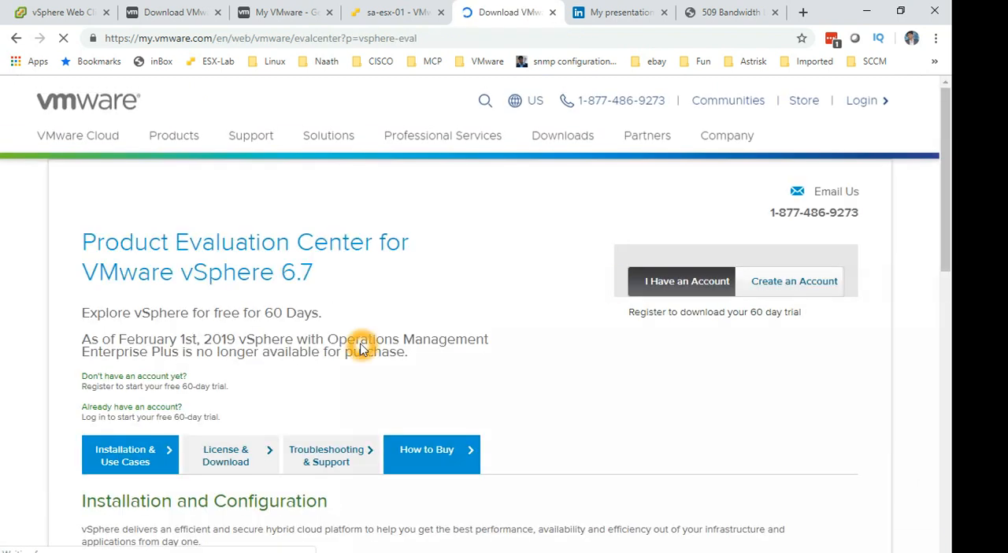
Log in to the Product Evaluation Center for VMware vSphere 6.7 with the existing account's saved credentials.
scroll(361, 348, down, 2)
scroll(297, 350, up, 1)
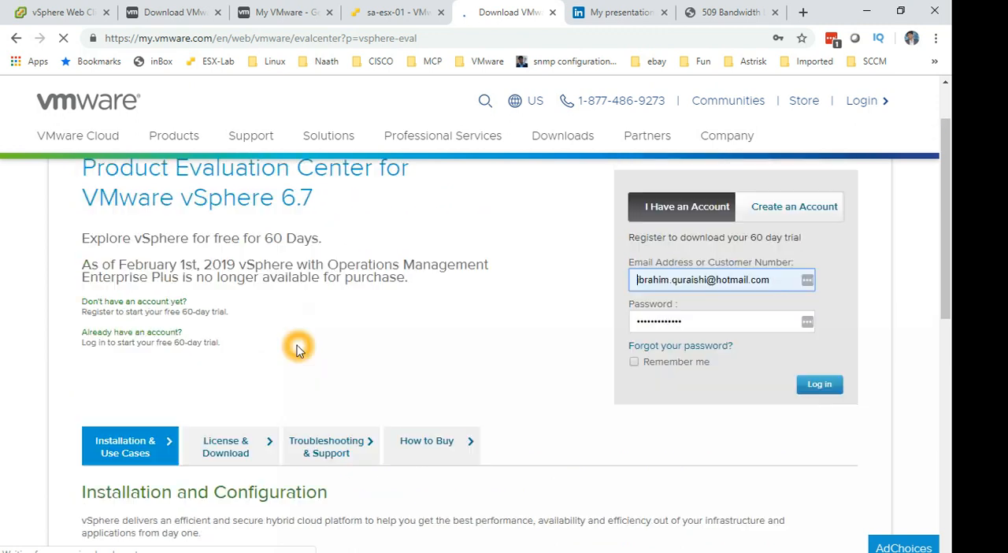
scroll(297, 350, up, 1)
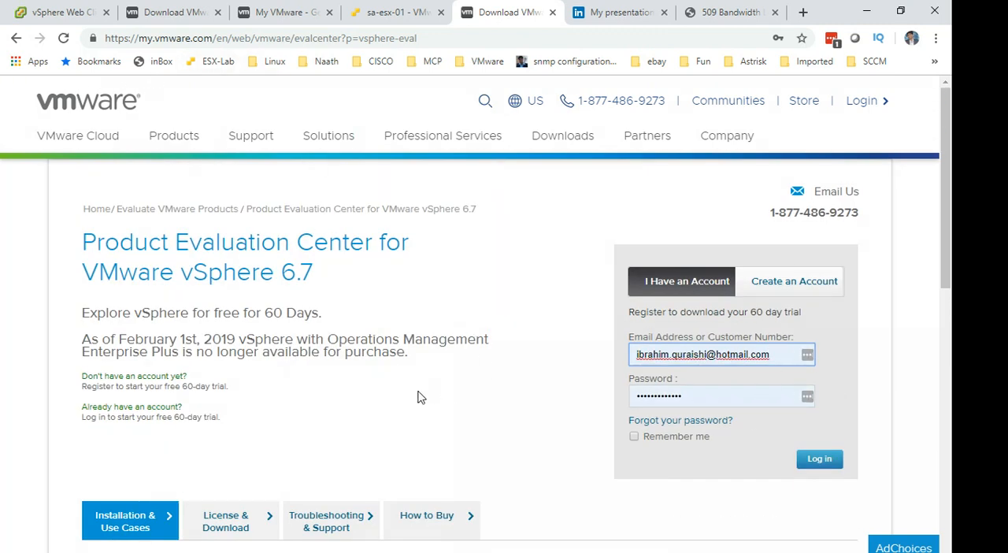
scroll(462, 397, down, 4)
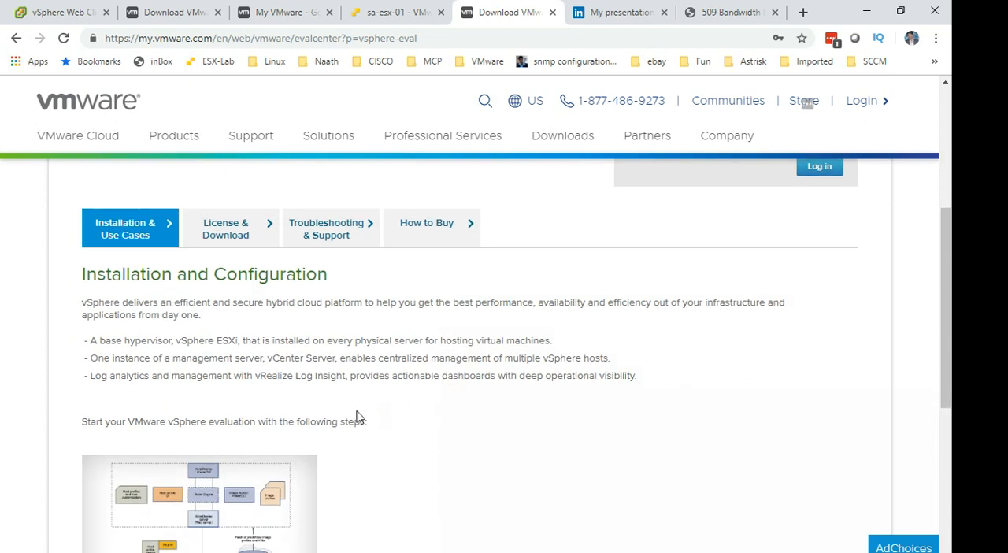
scroll(356, 413, down, 4)
scroll(356, 413, up, 5)
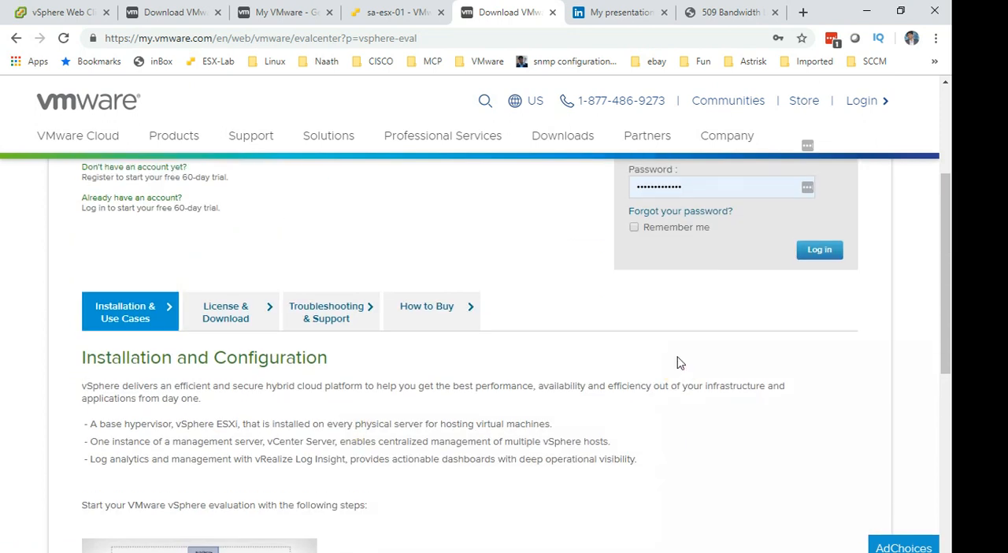
scroll(679, 363, up, 3)
click(819, 459)
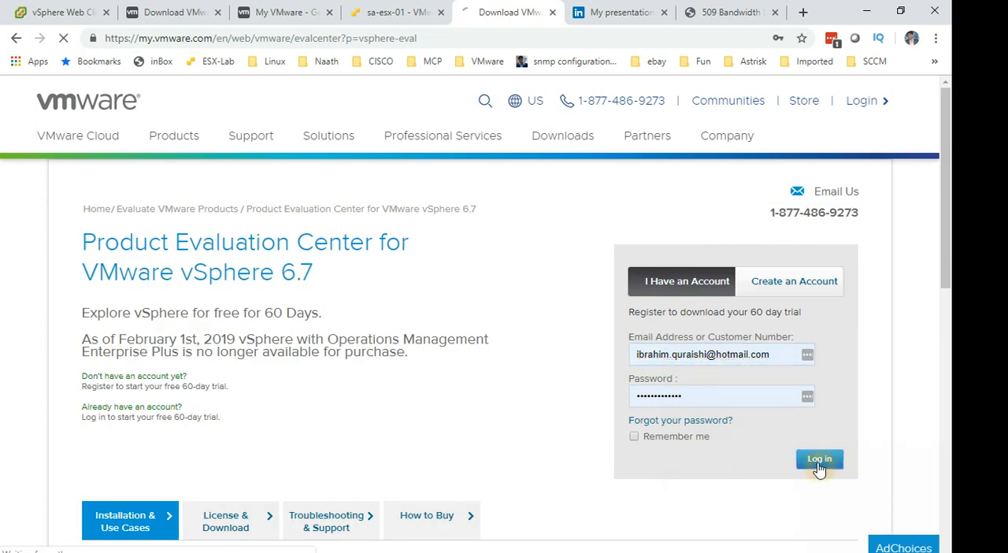
click(636, 496)
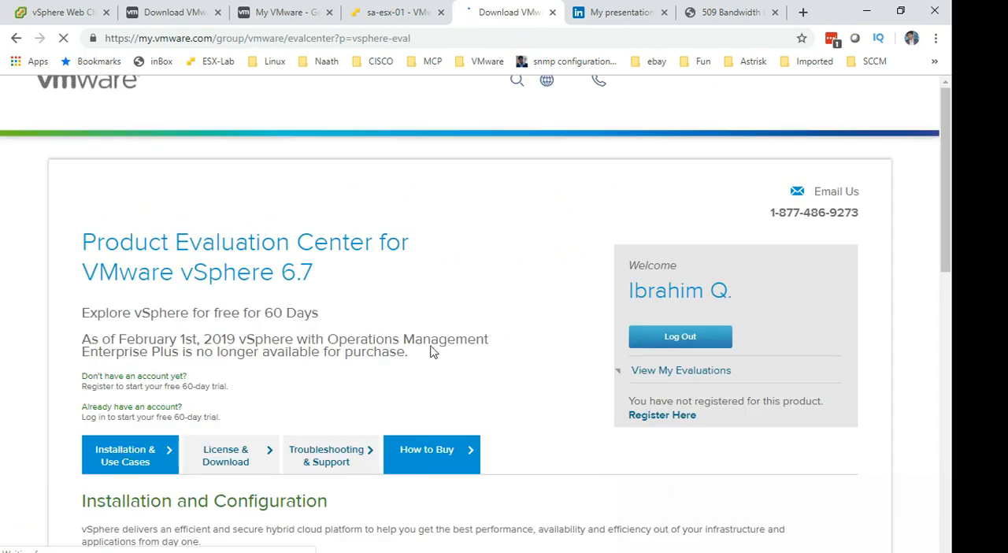
Show the License & Download section of the vSphere 6.7 evaluation page.
scroll(411, 362, down, 3)
scroll(410, 361, down, 1)
click(447, 374)
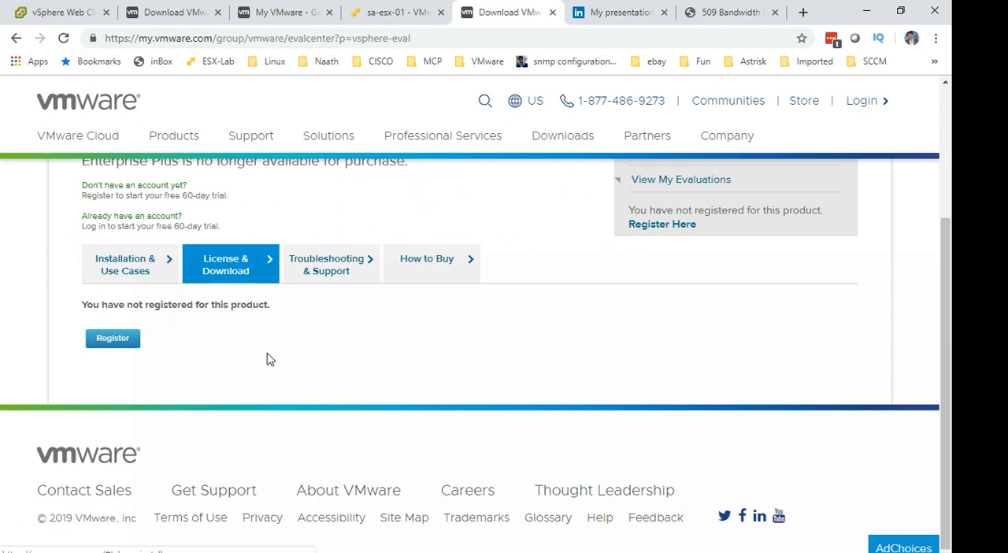
Examine the free trial period and the account and login instructions on the vSphere 6.7 evaluation page.
scroll(302, 364, up, 3)
click(302, 365)
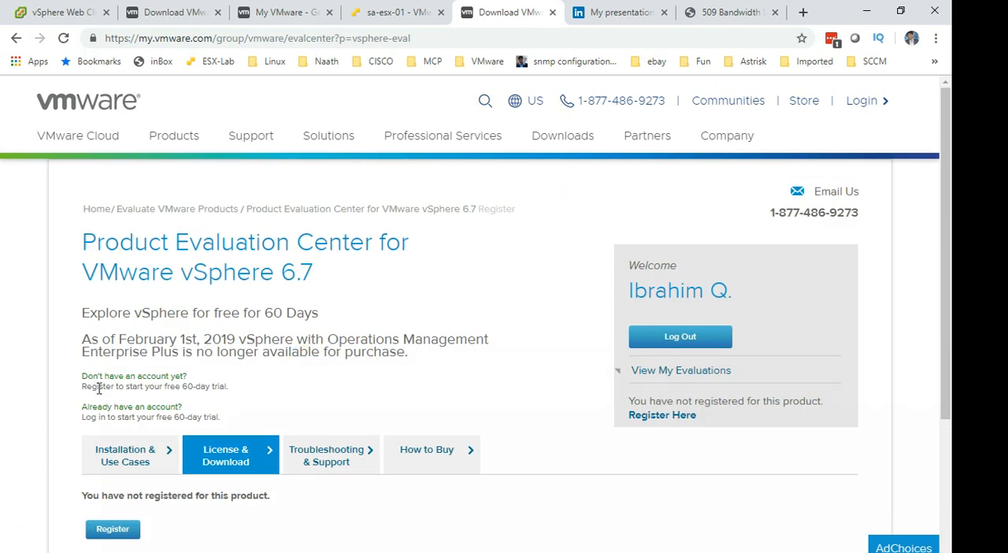
drag(91, 314, 316, 316)
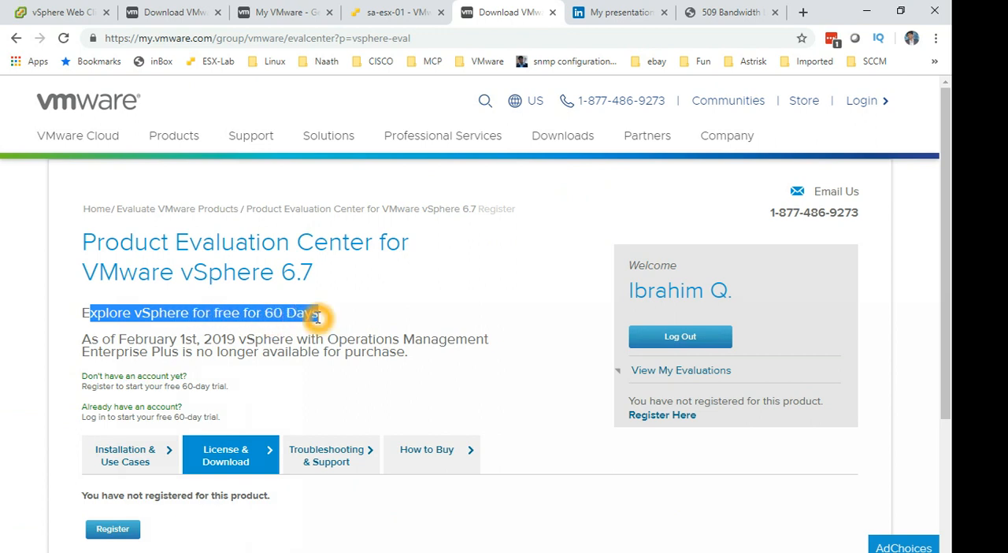
click(317, 357)
click(139, 420)
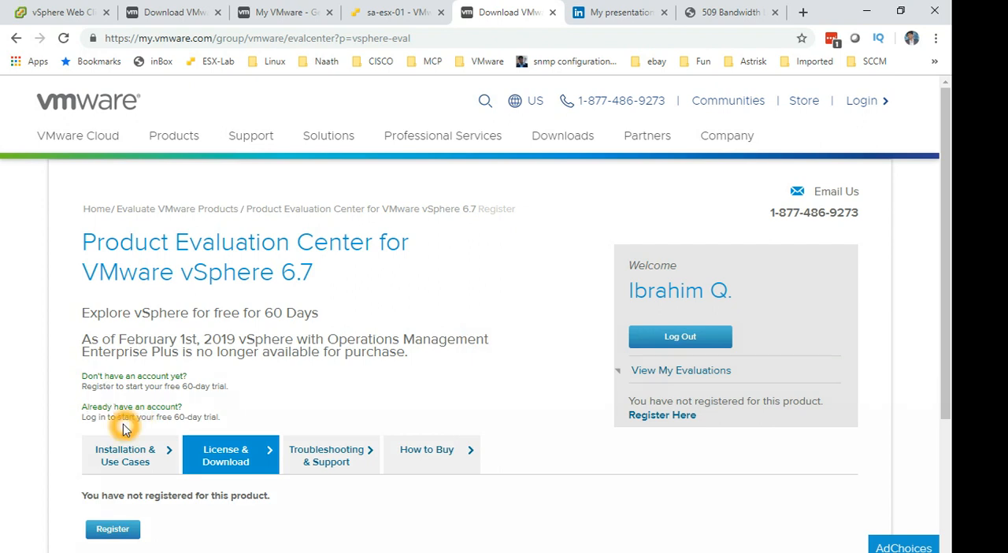
click(90, 420)
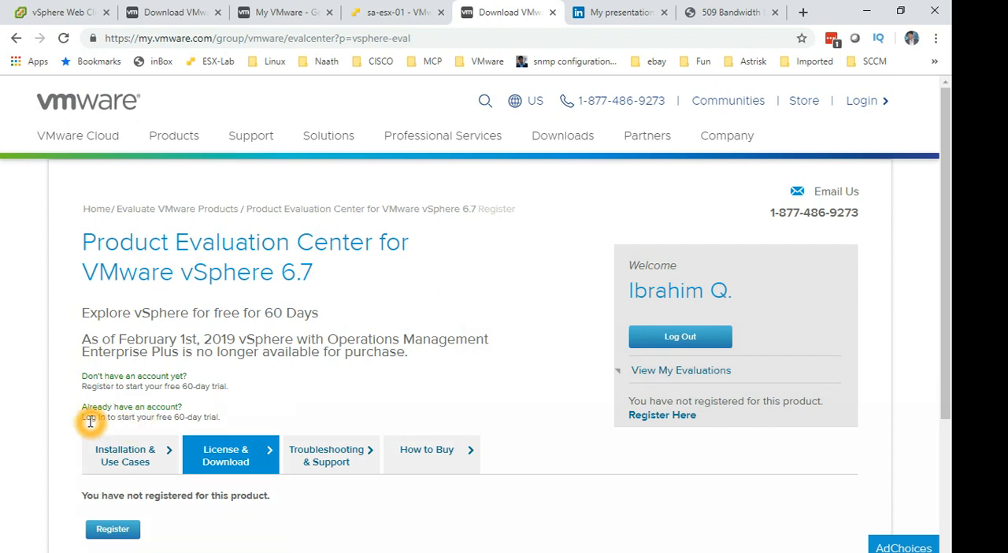
click(119, 425)
click(174, 426)
click(207, 422)
click(202, 423)
click(307, 410)
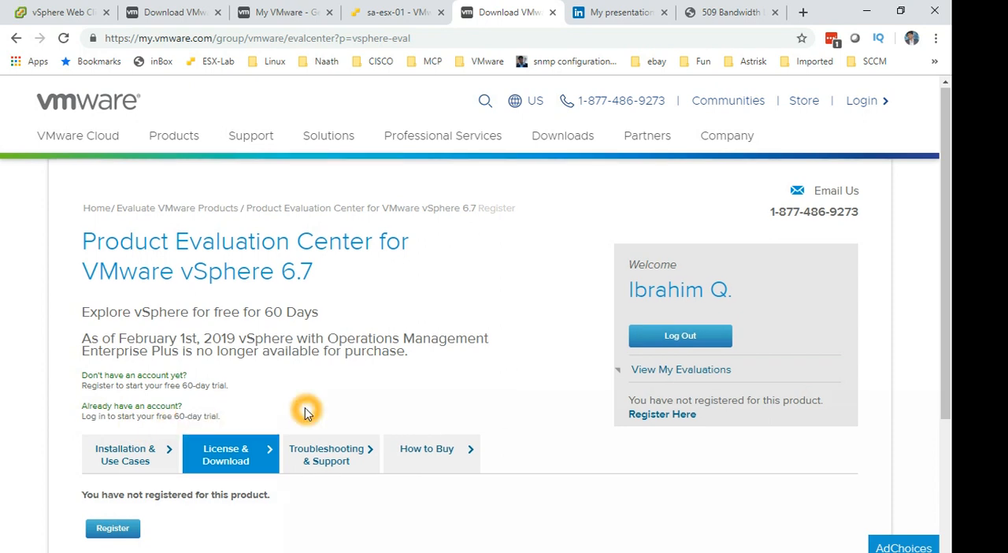
Open the registration form for the vSphere 6.7 evaluation from the License & Download section.
scroll(211, 413, down, 2)
click(124, 386)
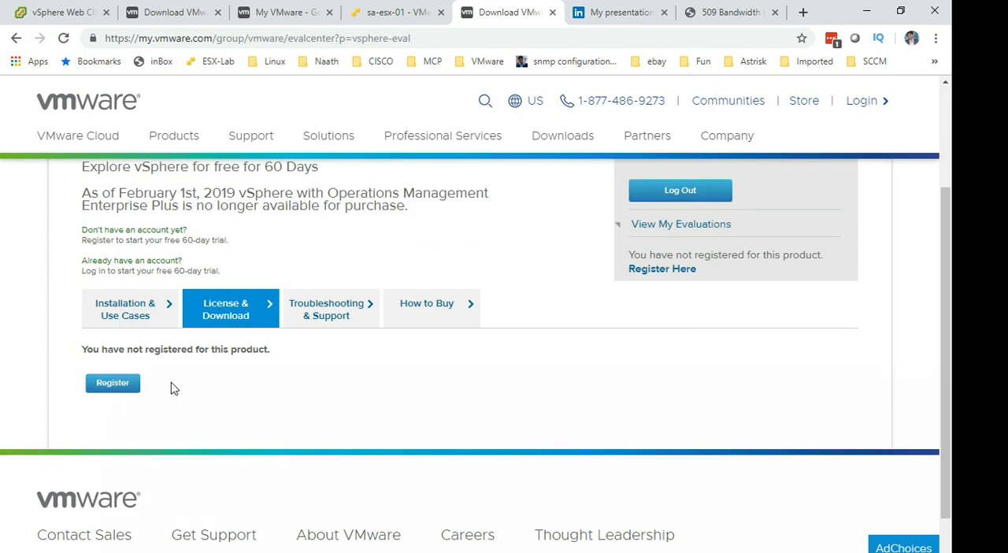
click(110, 385)
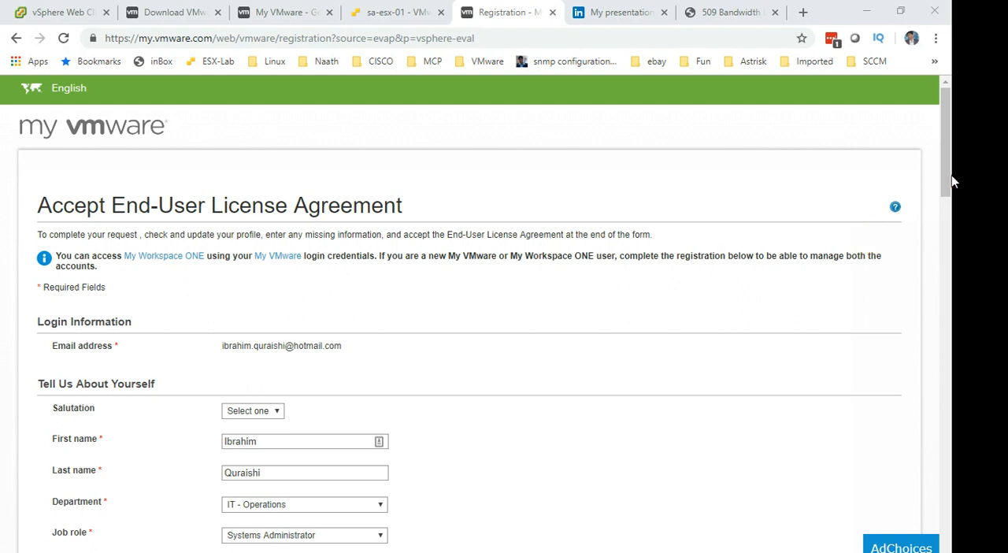
Accept the Evaluation End User License Agreement and opt in to receive communications from VMware.
drag(949, 174, 911, 465)
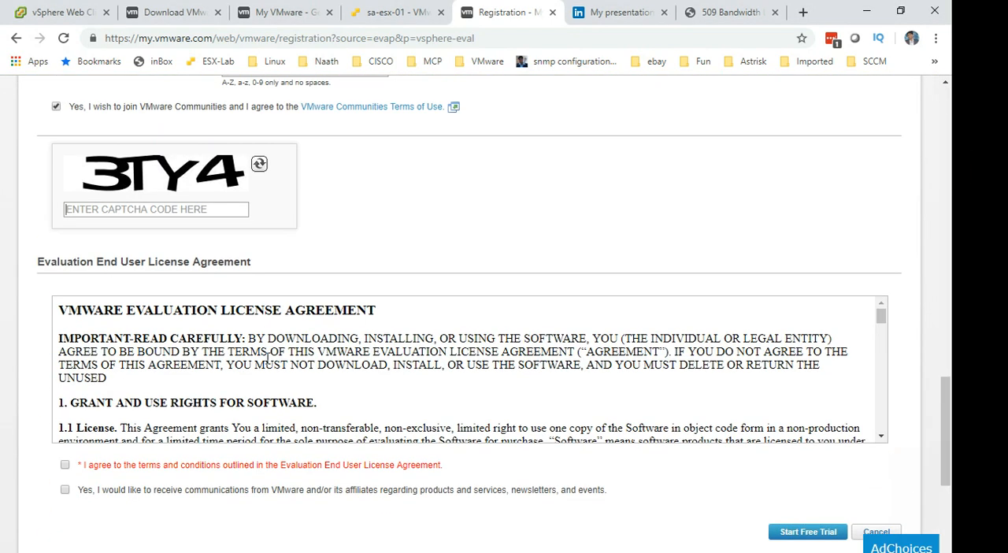
click(65, 464)
click(65, 489)
Enter the displayed captcha code and try to start the free trial.
click(130, 208)
click(134, 214)
text(3TY)
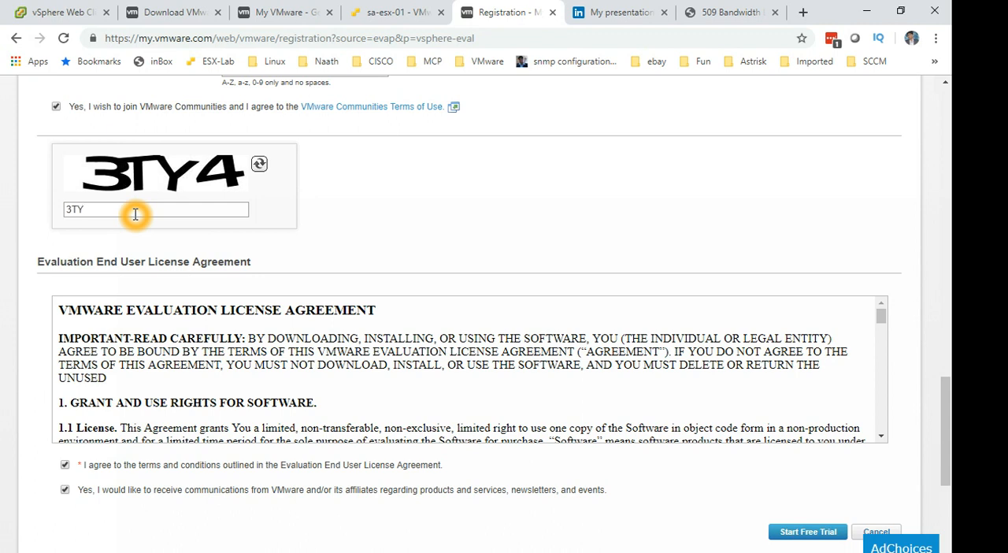
text($)
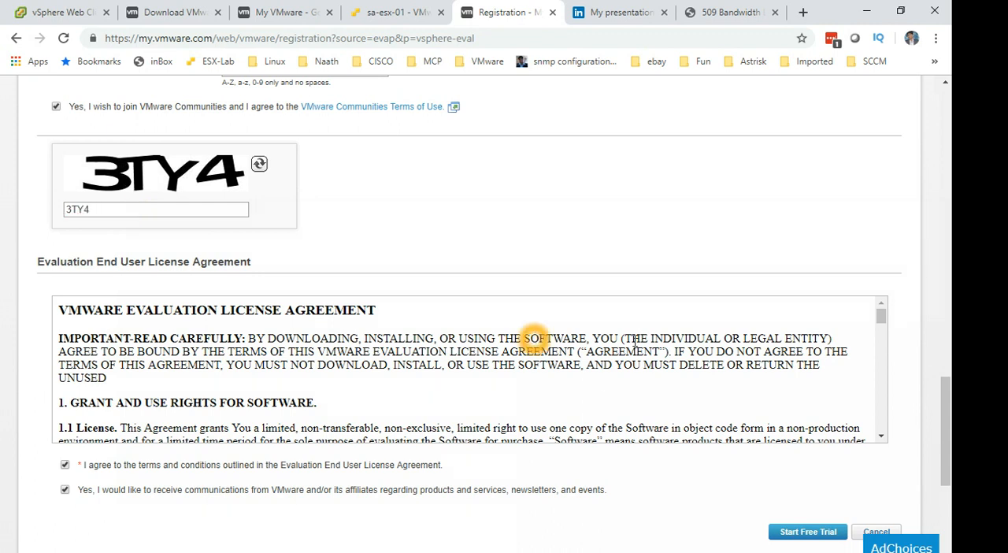
scroll(895, 481, down, 2)
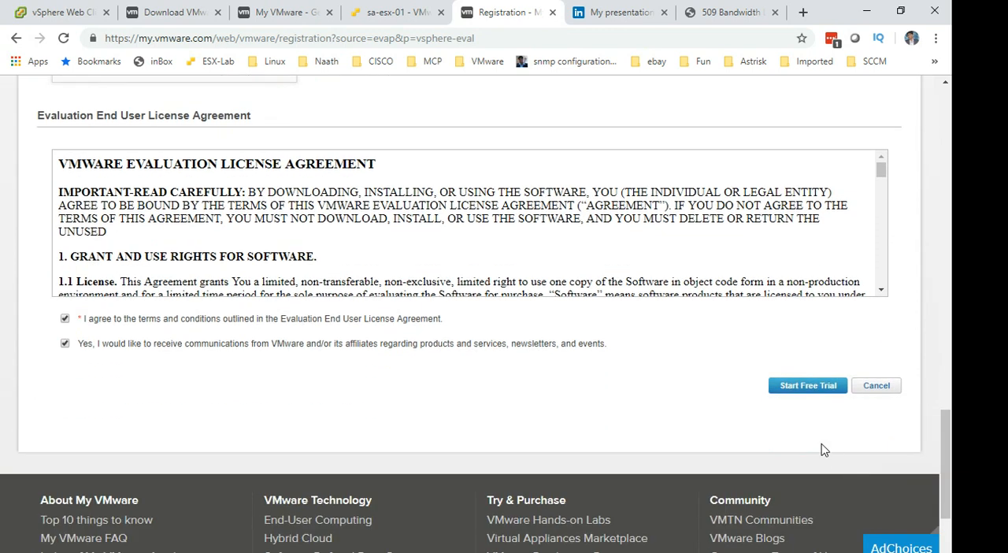
Fill in the preferred community username under Join VMware Communities and submit the free trial request.
scroll(530, 473, up, 3)
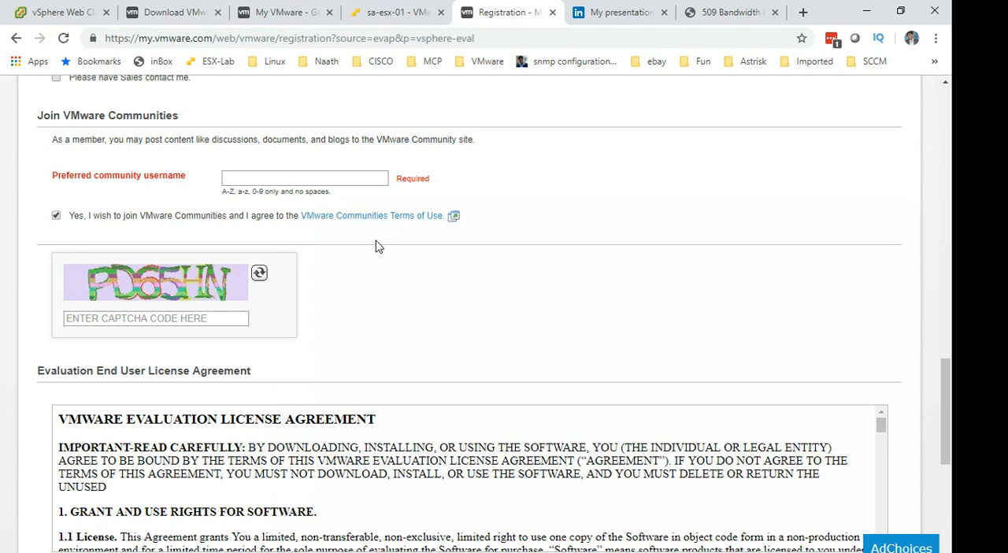
click(355, 179)
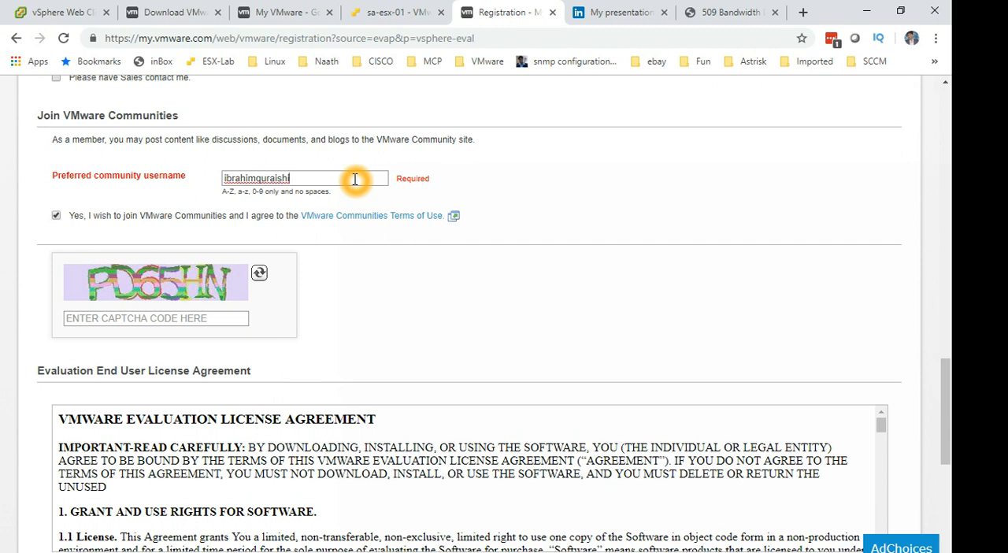
scroll(418, 218, down, 3)
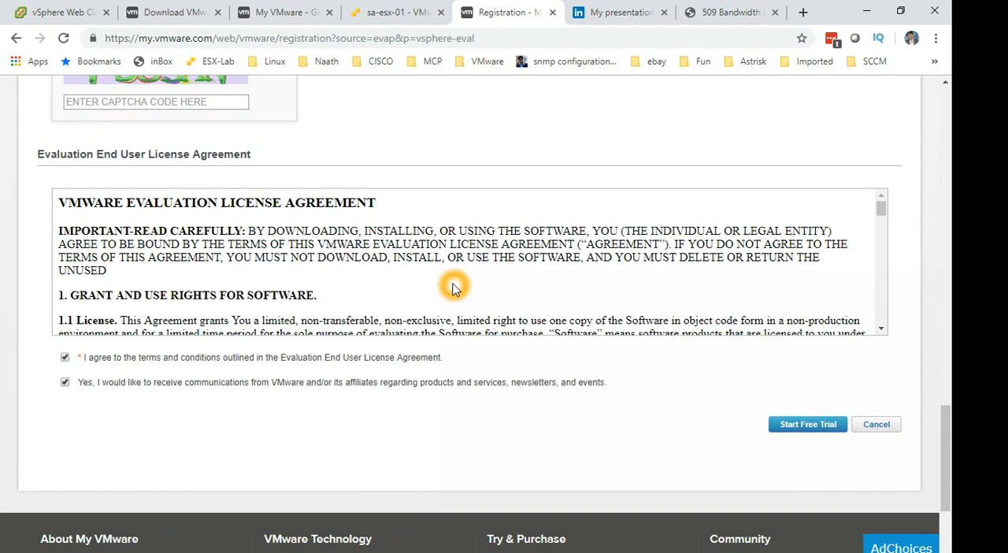
click(814, 423)
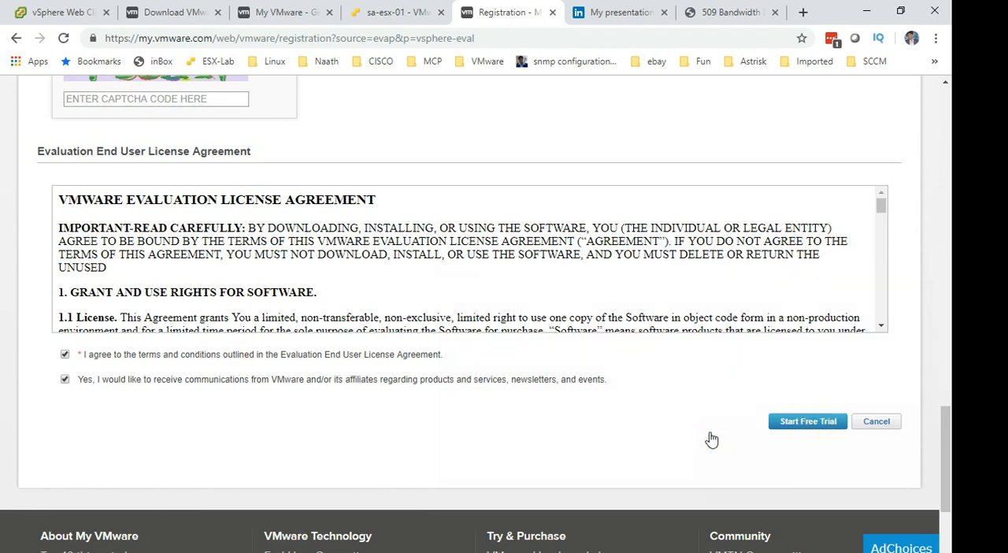
Enter the new captcha code above the license agreement and resubmit the free trial request.
click(176, 97)
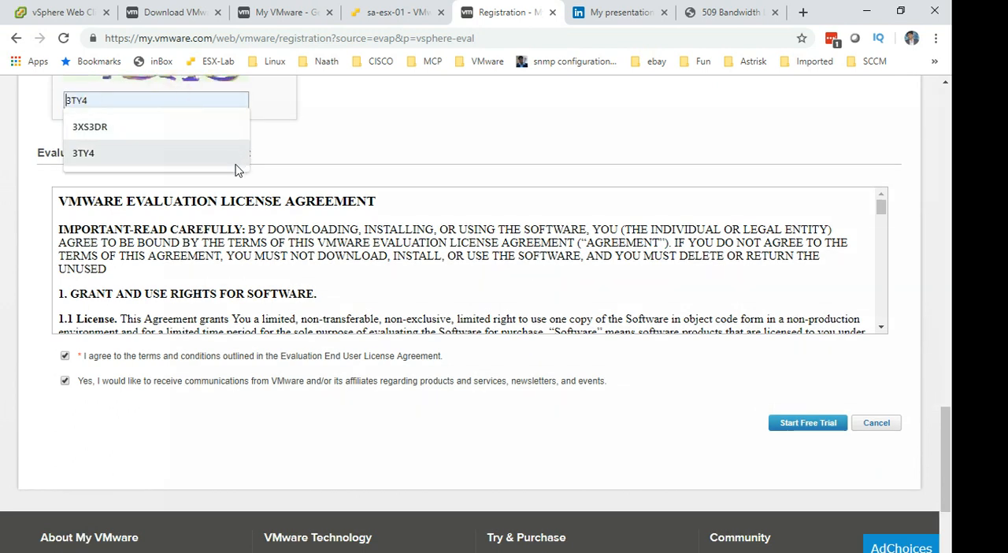
click(331, 150)
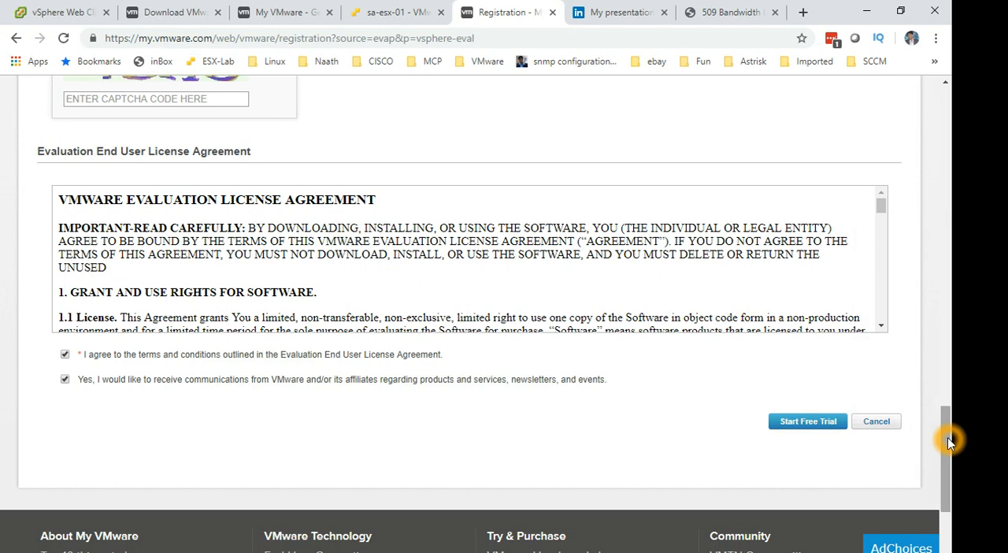
drag(947, 437, 949, 402)
click(217, 269)
click(215, 270)
text(YDH6)
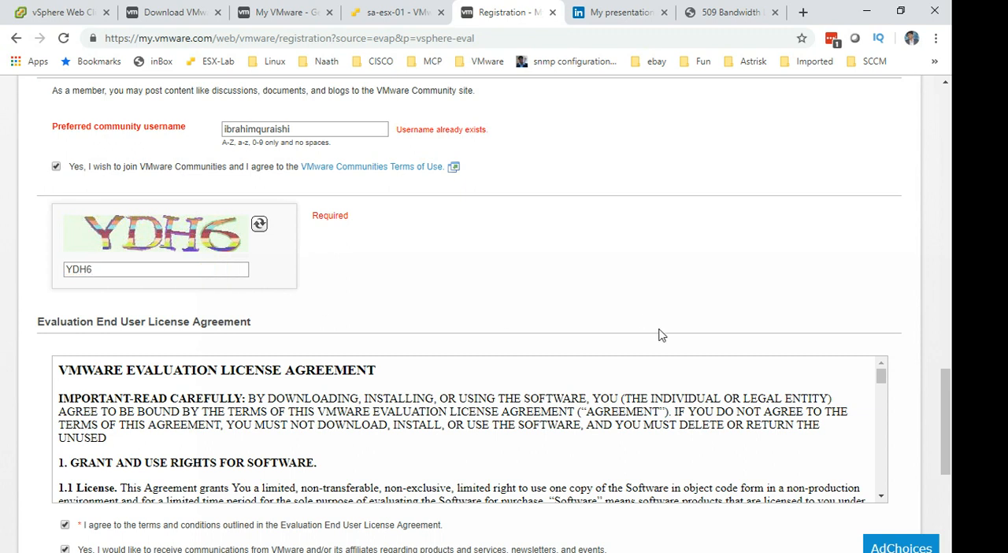
scroll(660, 336, down, 2)
click(817, 447)
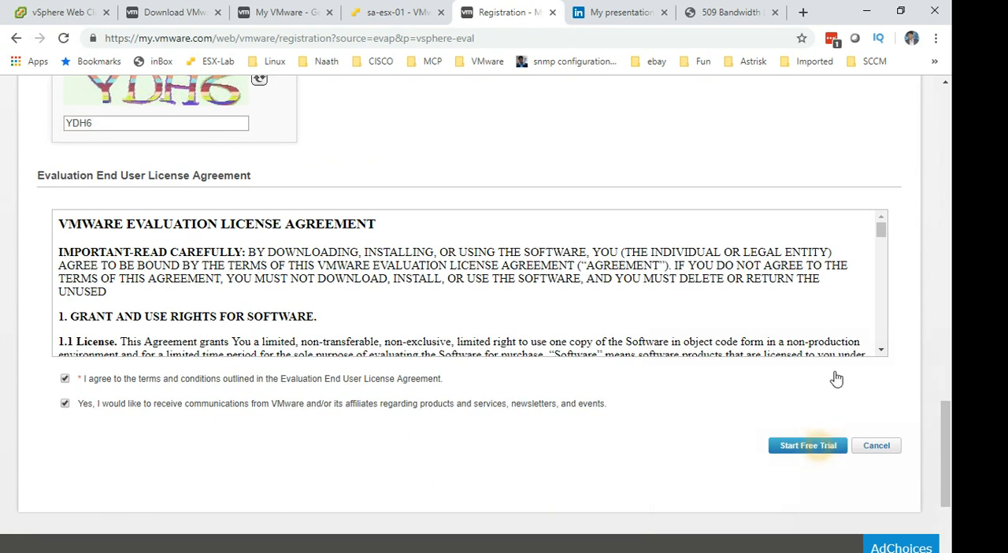
Append 1 to the preferred community username and start the free trial.
click(335, 319)
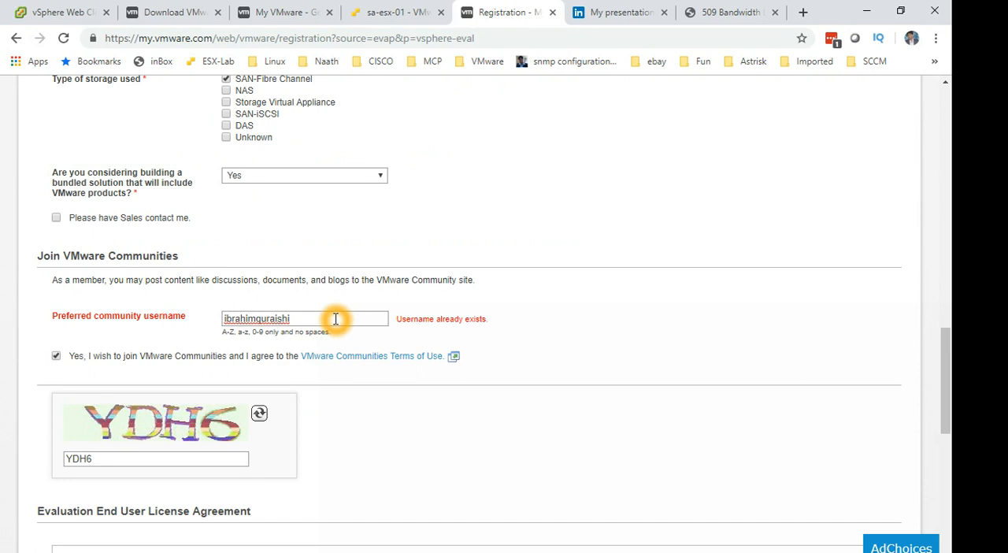
text(1)
scroll(643, 483, down, 1)
scroll(935, 470, down, 2)
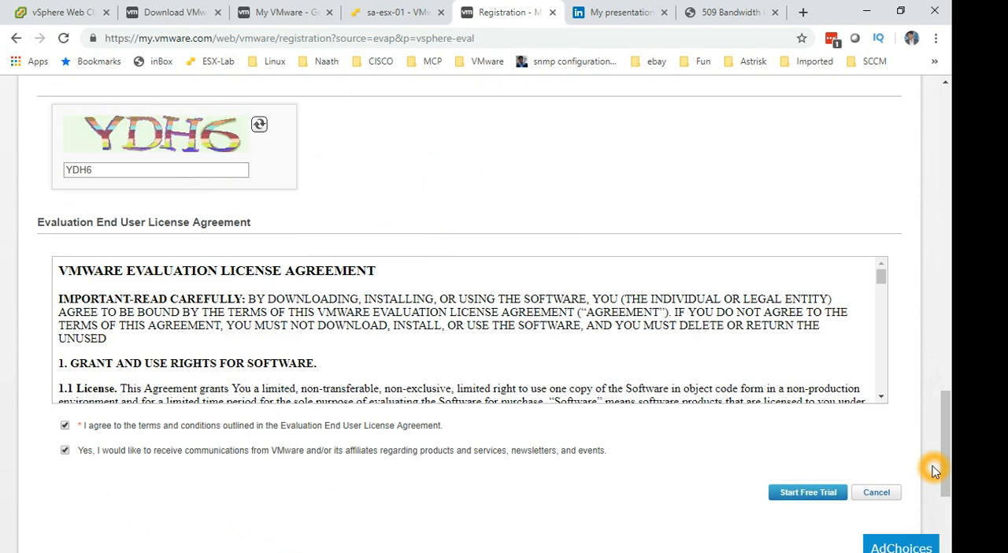
scroll(934, 470, down, 2)
click(808, 346)
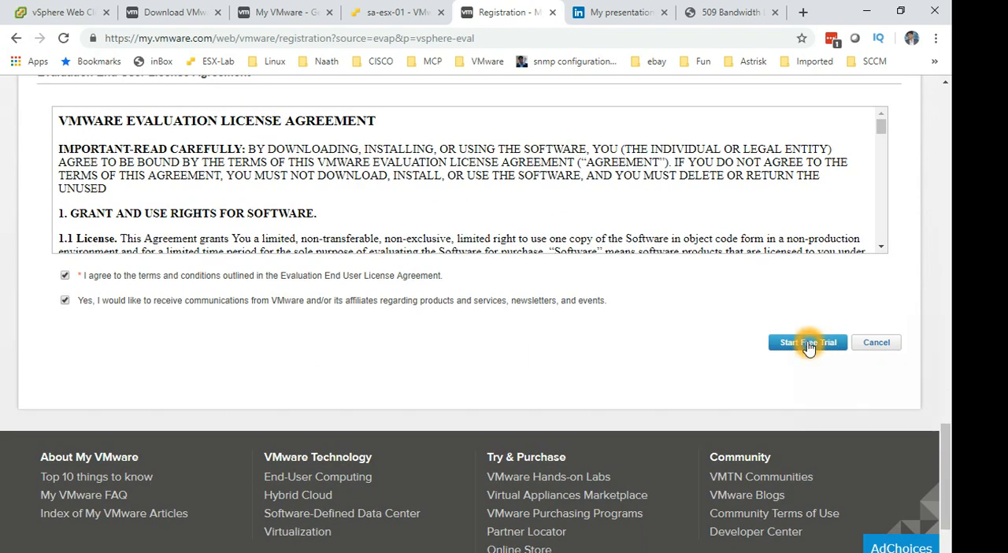
click(776, 343)
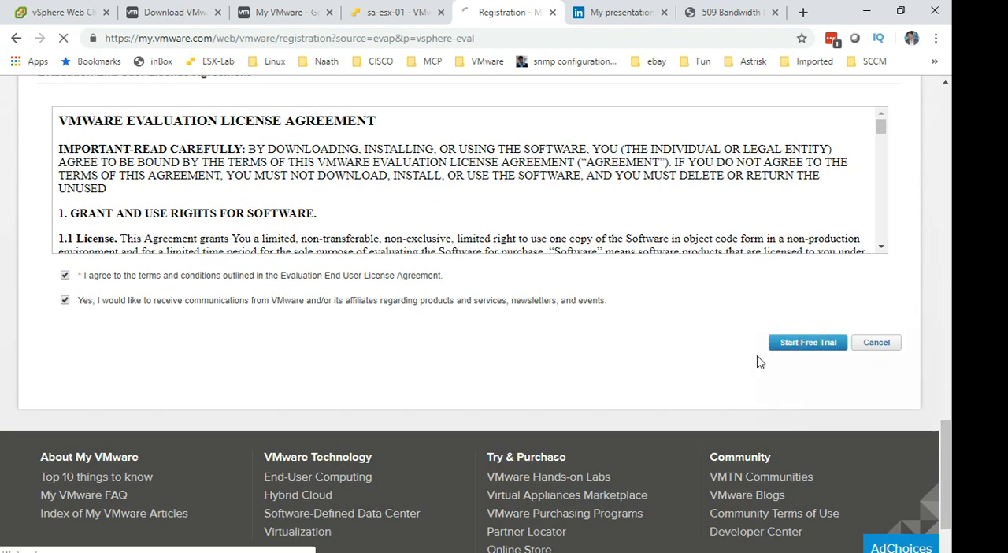
click(748, 370)
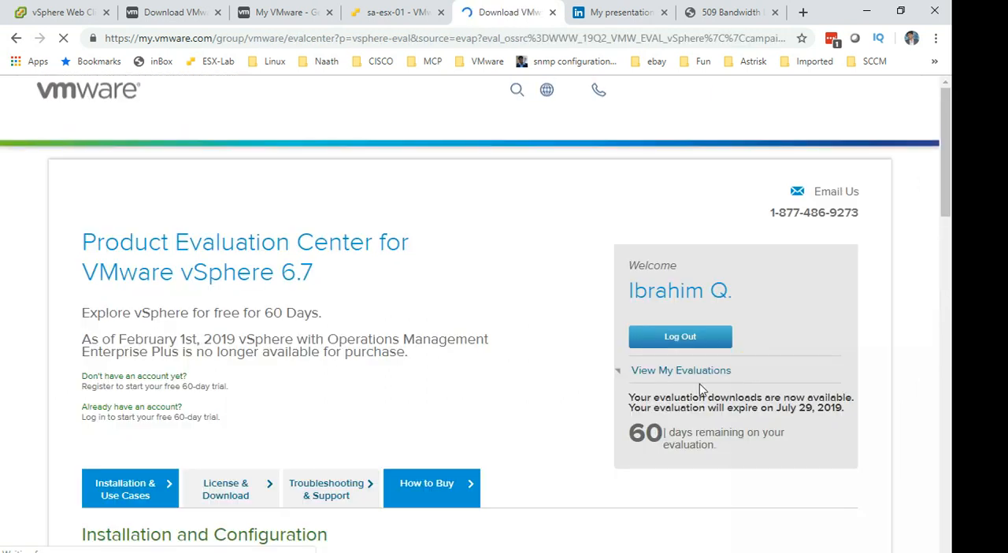
click(478, 383)
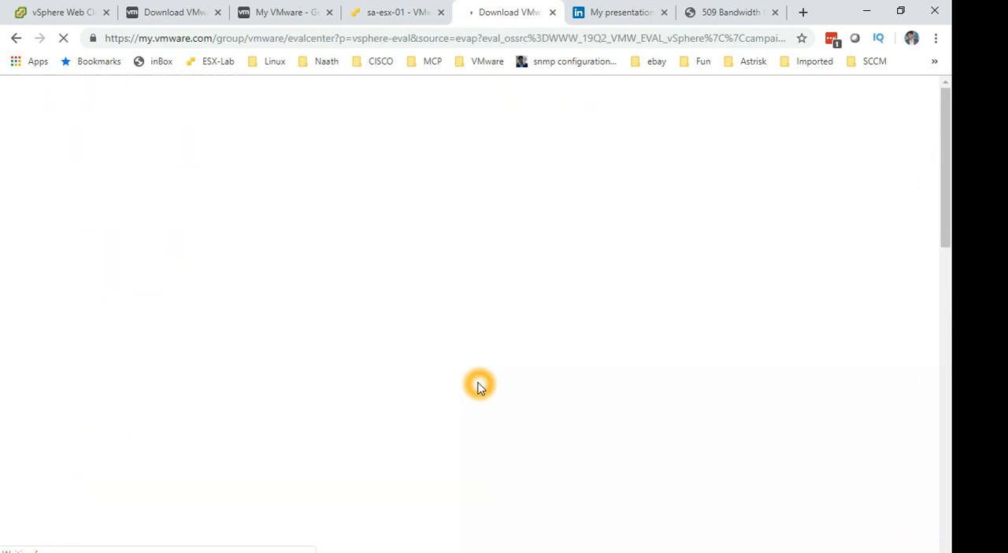
Manually download the VMware vSphere Hypervisor (ESXi ISO) image that includes VMware Tools, version 6.7.0U2.
scroll(477, 384, down, 1)
scroll(478, 384, down, 3)
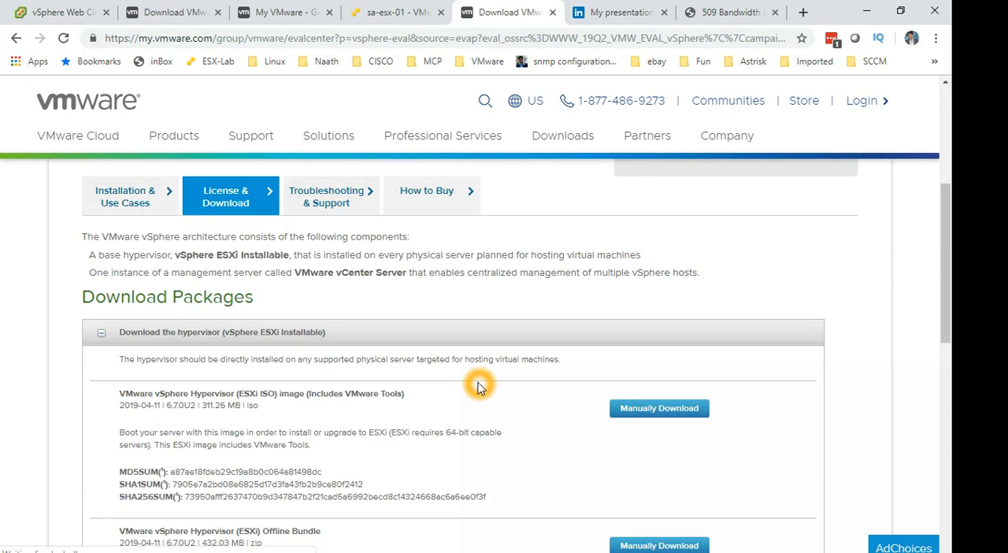
scroll(478, 355, down, 2)
click(564, 260)
click(681, 266)
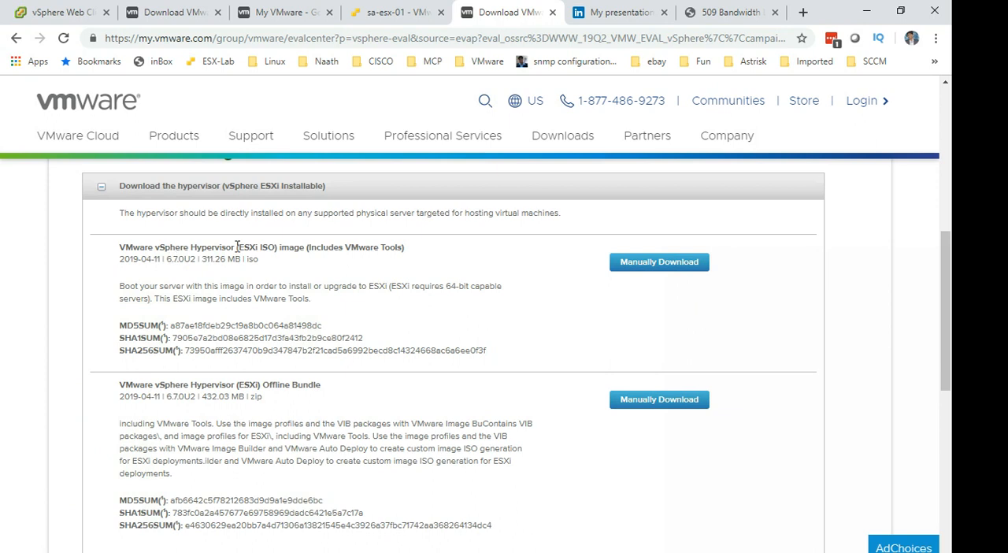
click(659, 266)
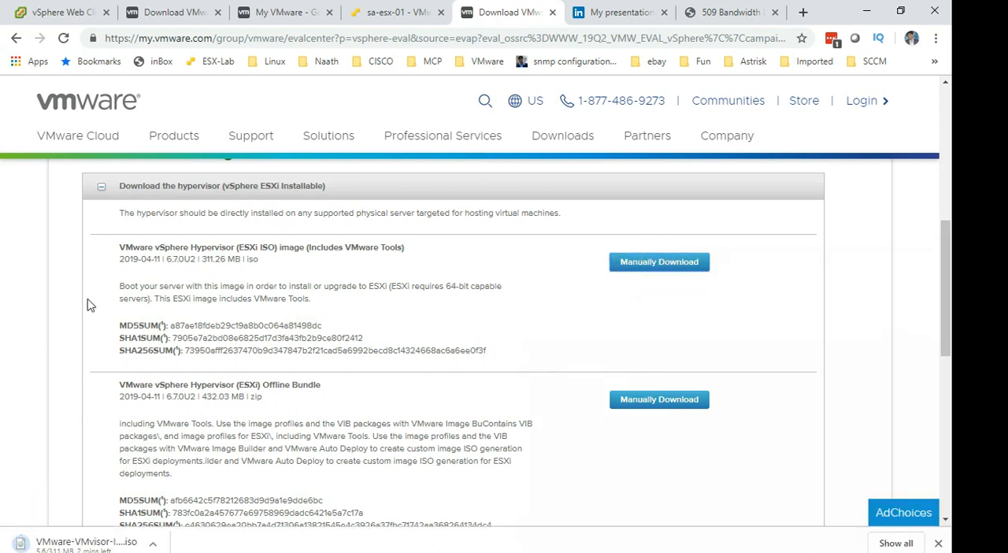
click(117, 545)
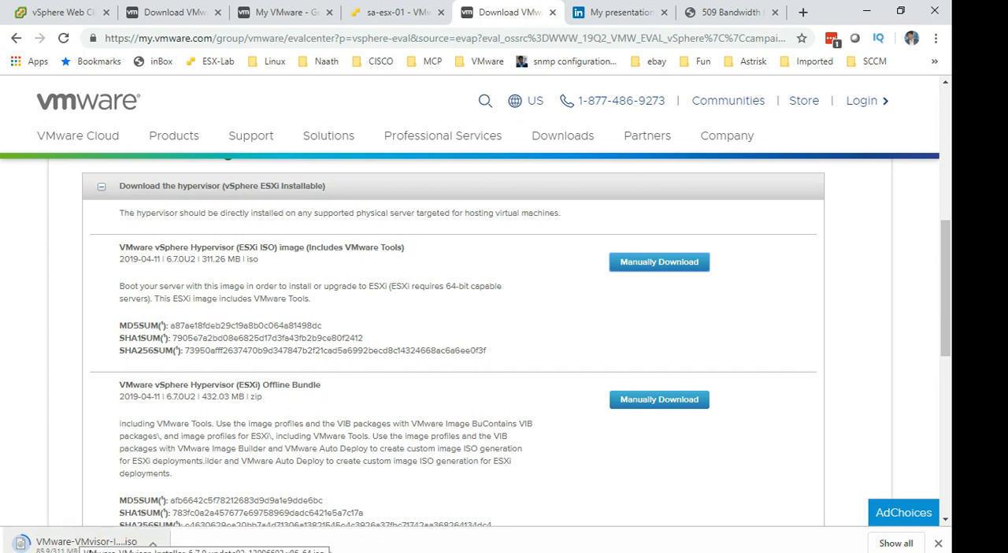
click(100, 544)
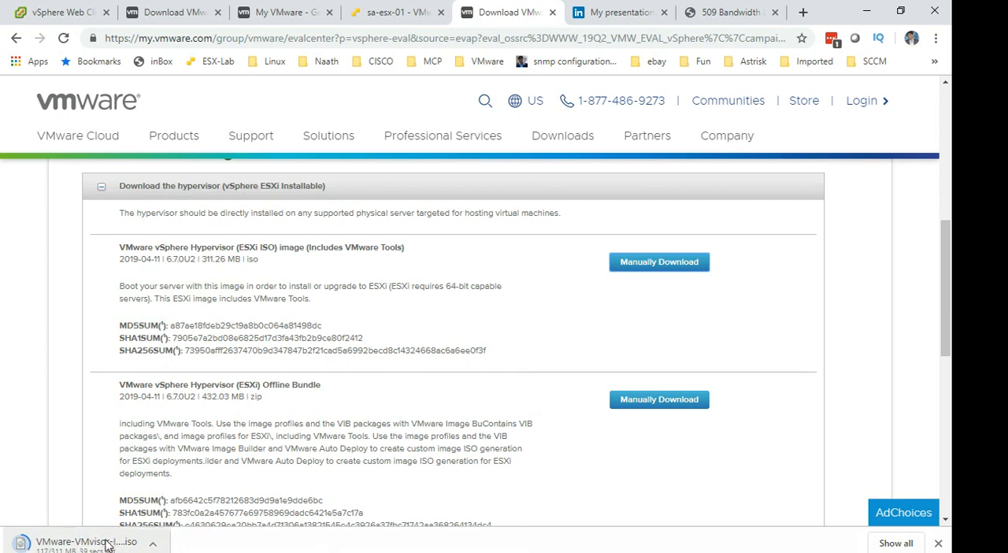
Switch to the vSphere Web Client and highlight the server's IP address in its URL.
click(123, 46)
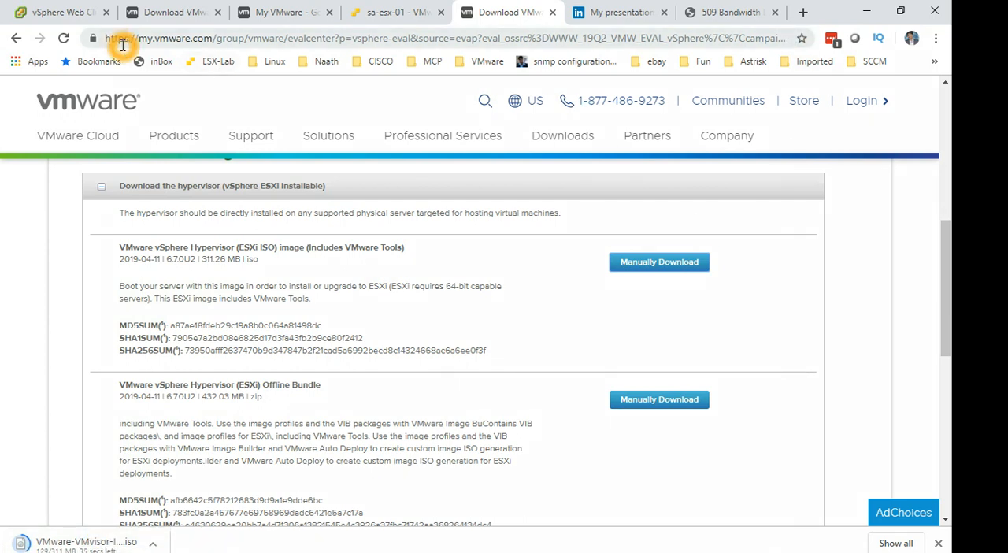
click(68, 12)
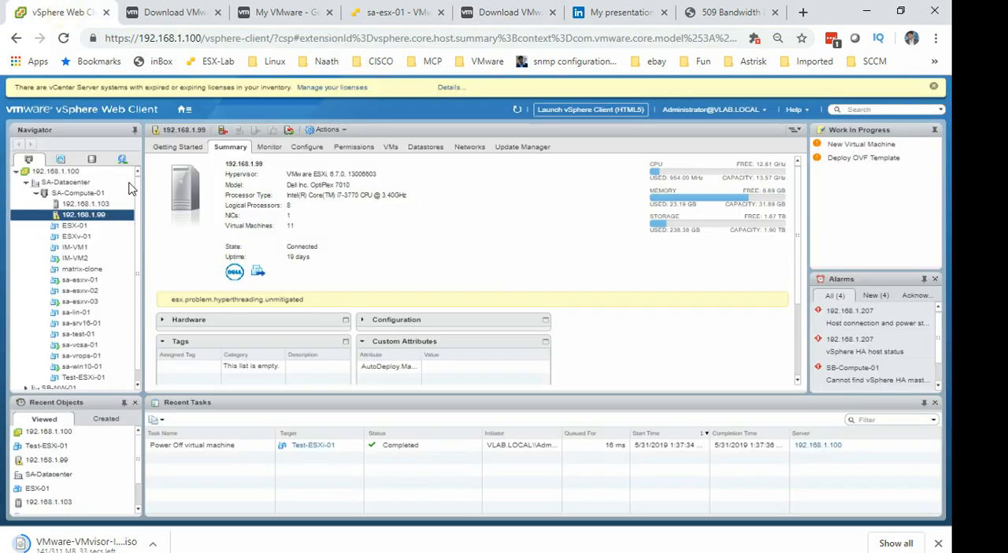
click(135, 39)
click(137, 39)
drag(138, 40, 208, 42)
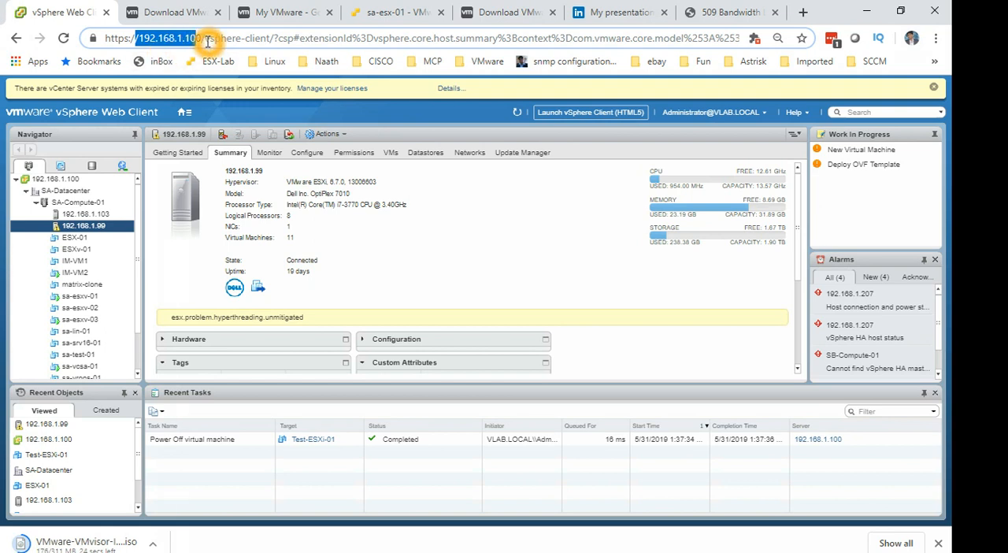
Start a new virtual machine on host 192.168.1.99 using the Create a new virtual machine creation type.
right_click(99, 231)
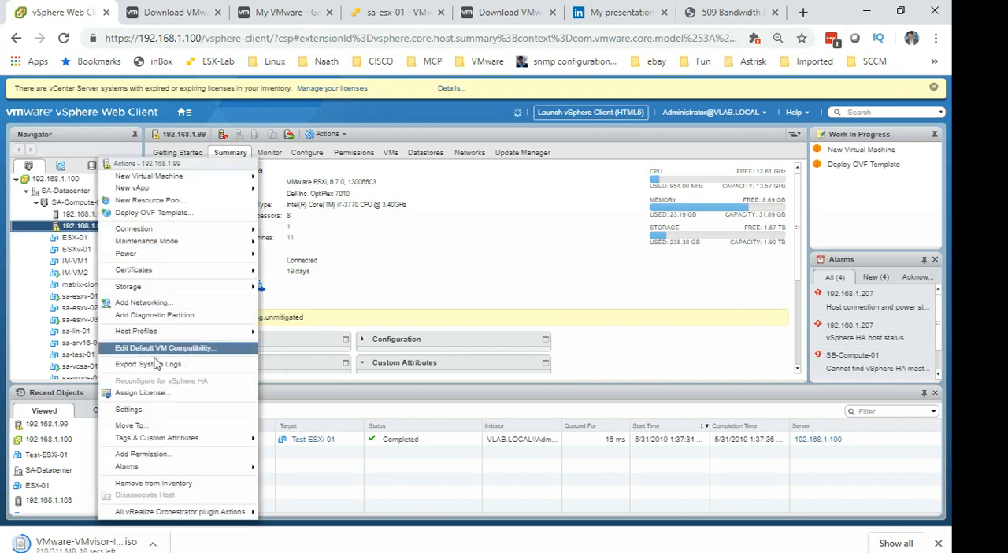
click(151, 178)
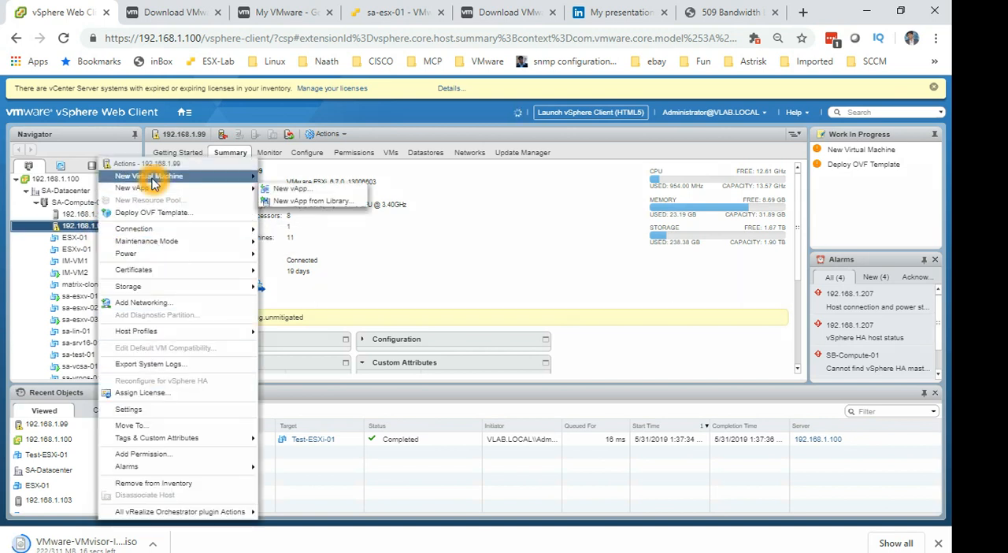
click(272, 175)
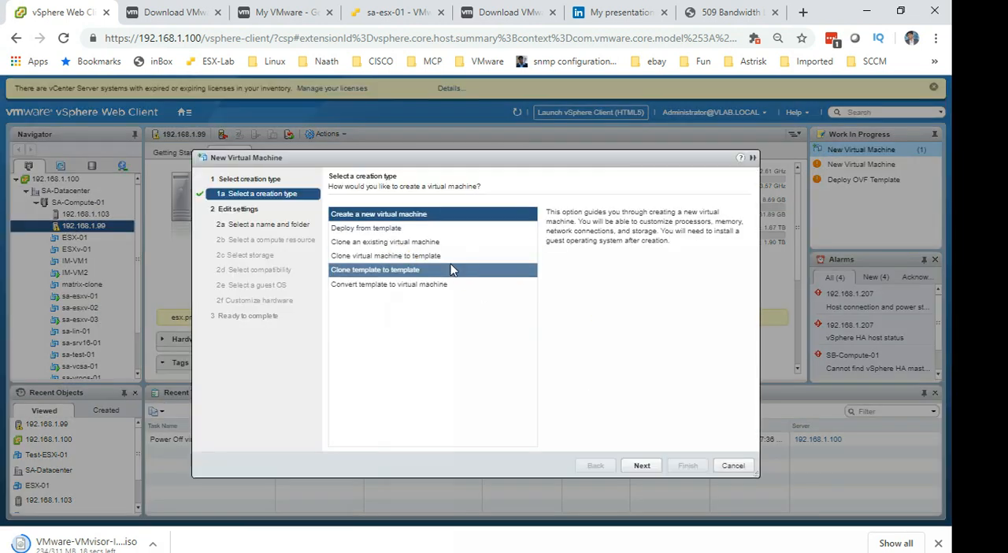
click(642, 465)
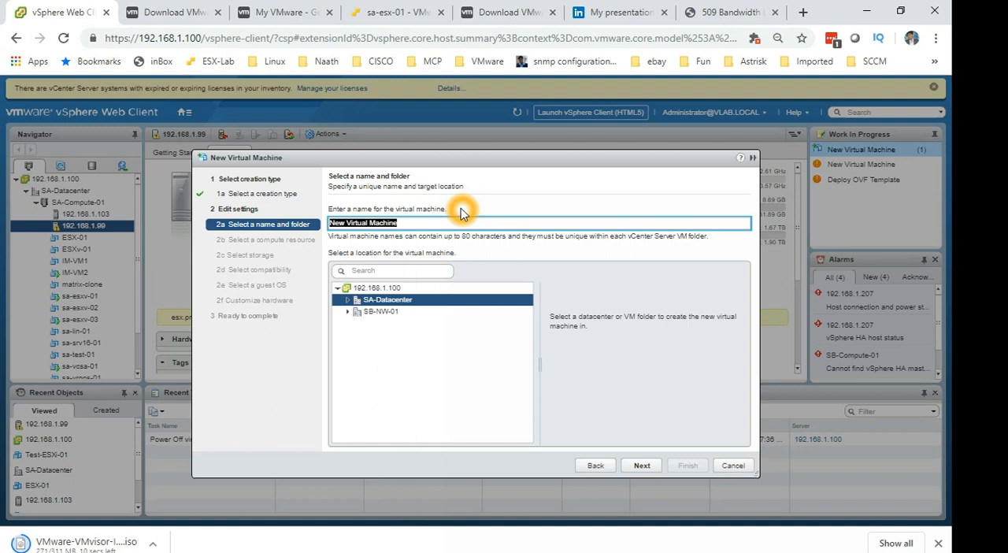
Try to name the virtual machine Test-ESXi-01 in SA-Datacenter and continue to the next wizard page.
key(BackSpace)
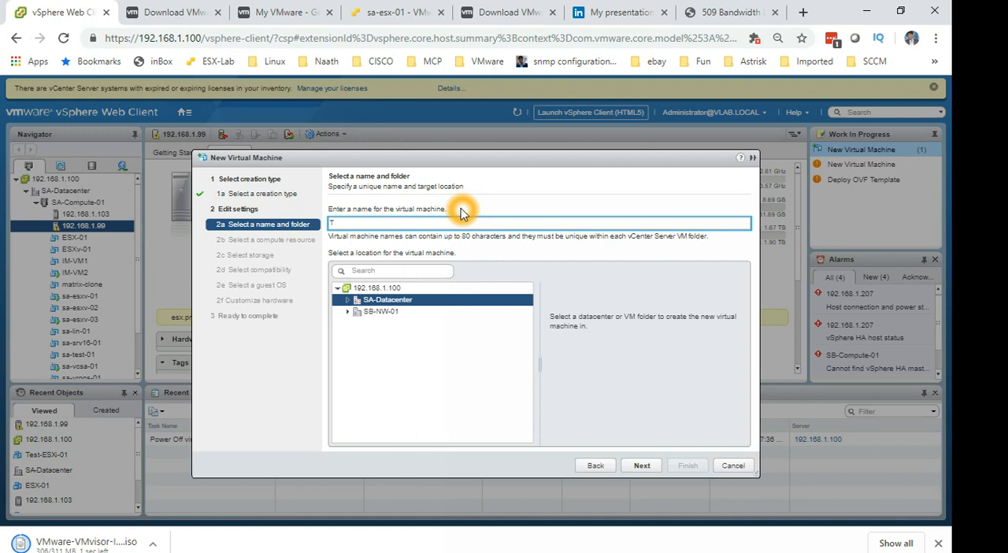
text(Test)
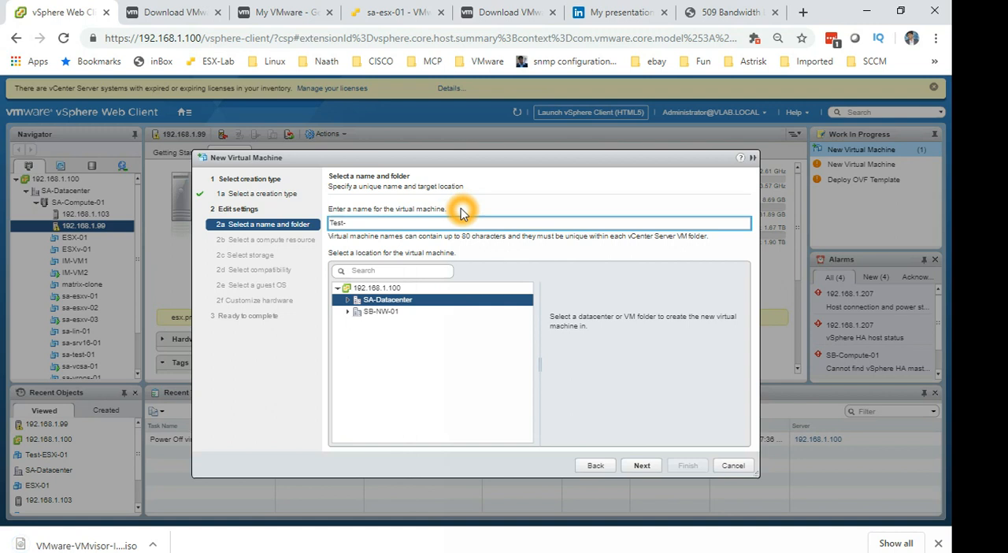
text(-ESXi)
key(BackSpace)
text(-01)
click(644, 466)
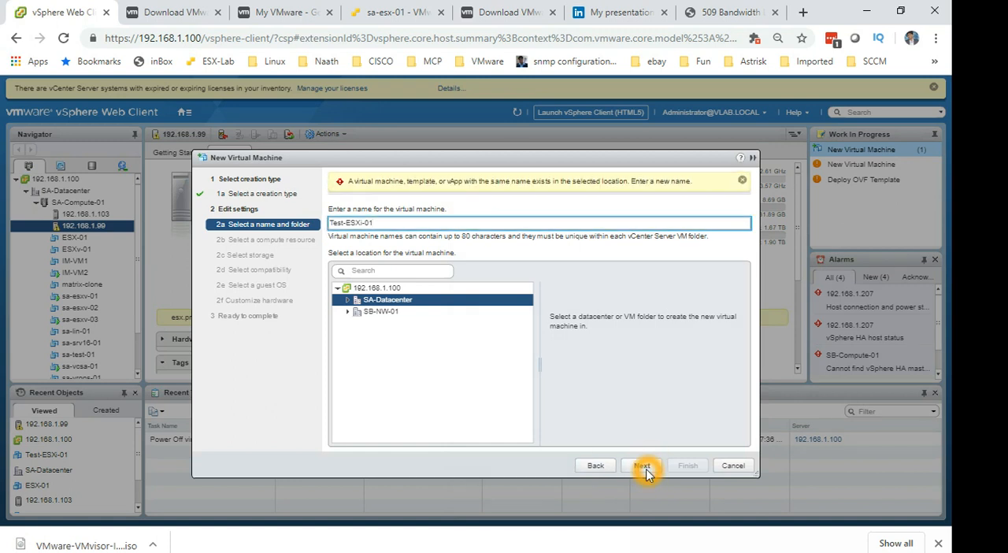
Change the new virtual machine's name to Test-ESXi-001 and continue to the compute resource selection.
click(394, 234)
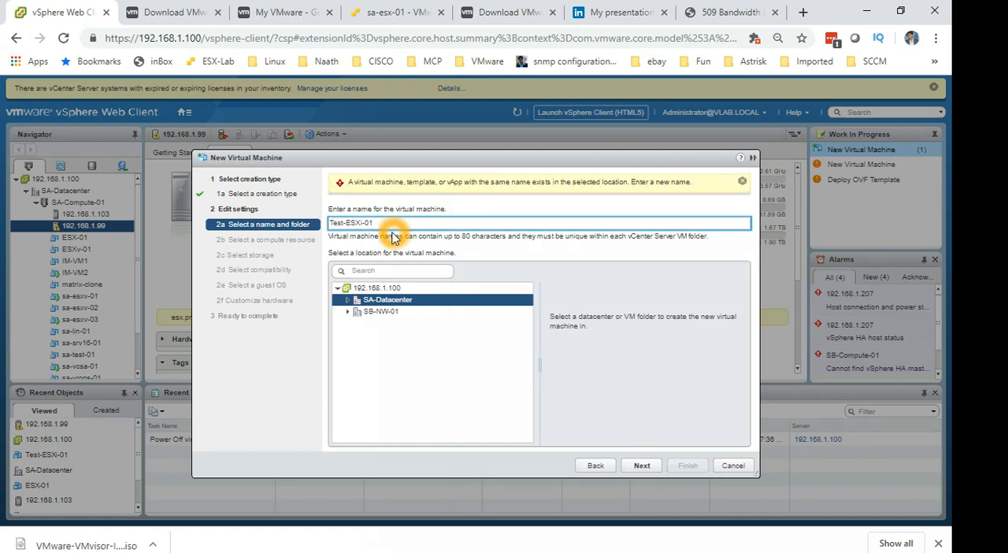
click(403, 227)
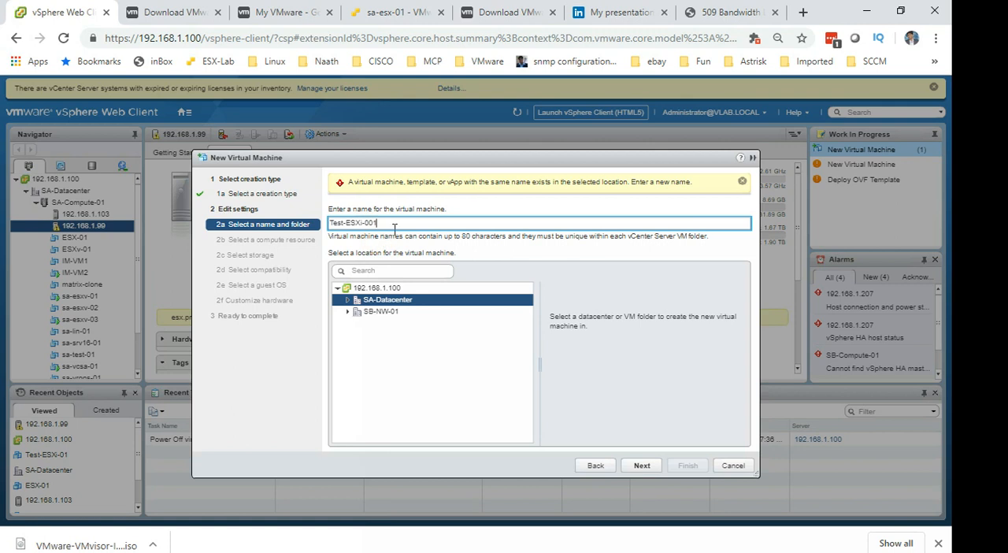
click(652, 468)
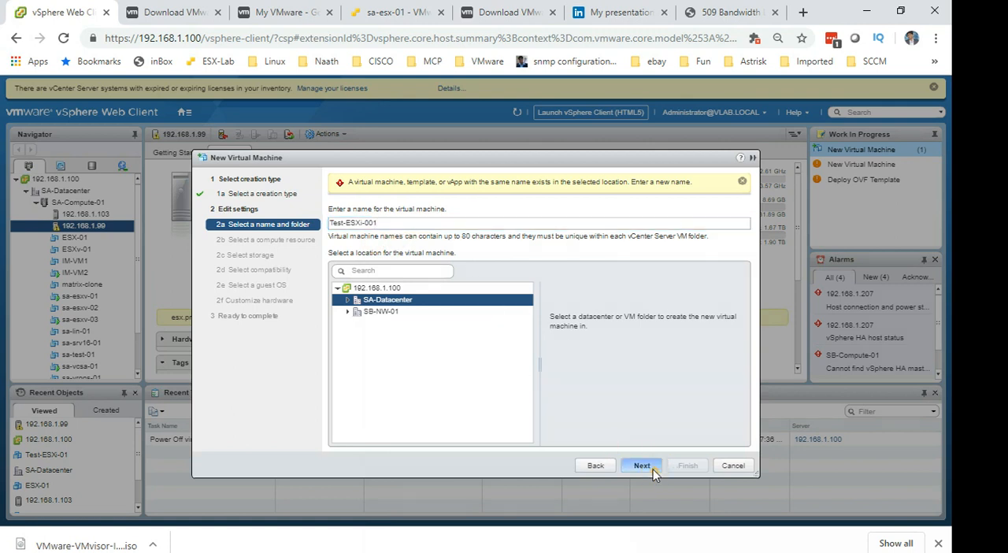
Choose host 192.168.1.99 as the compute resource and datastore_99 as the storage for the virtual machine.
click(381, 246)
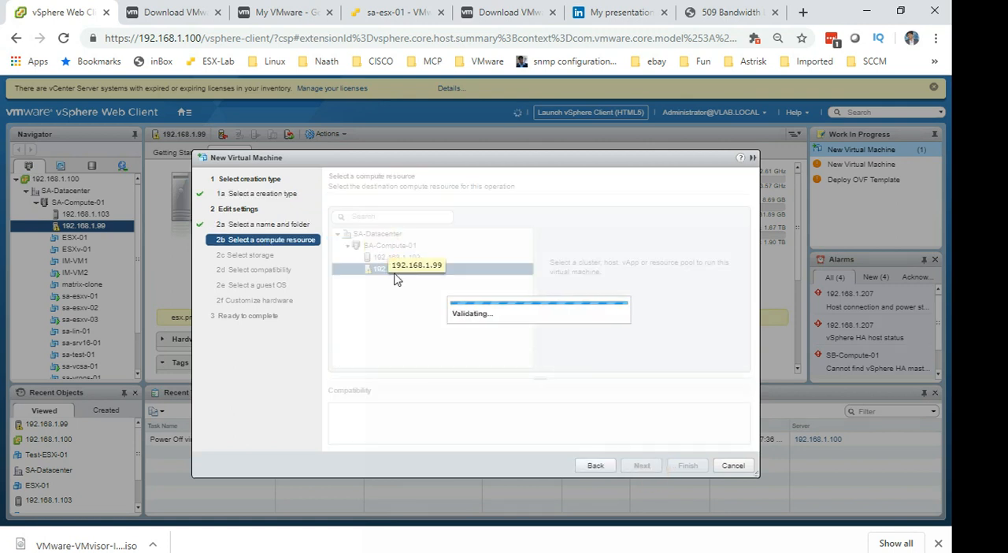
click(418, 261)
click(419, 267)
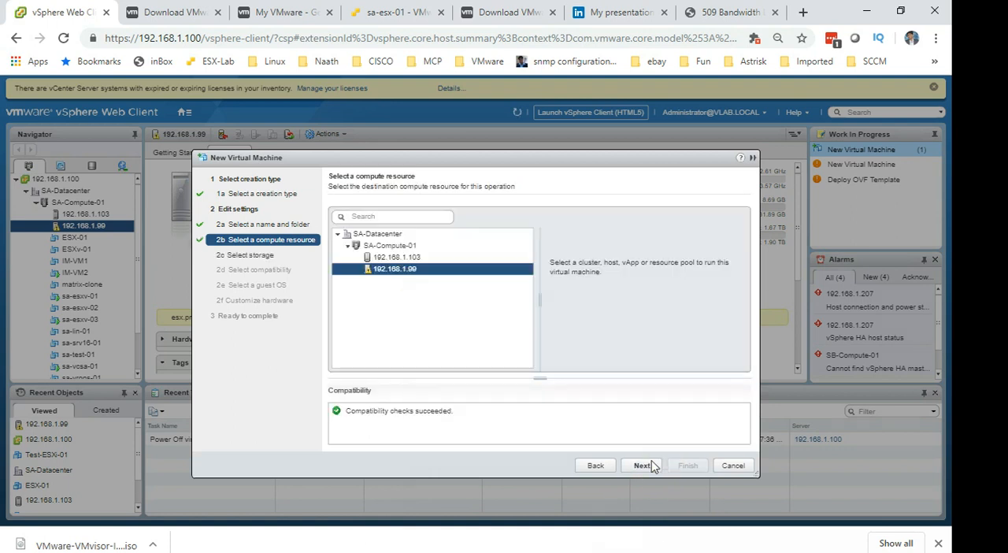
click(650, 467)
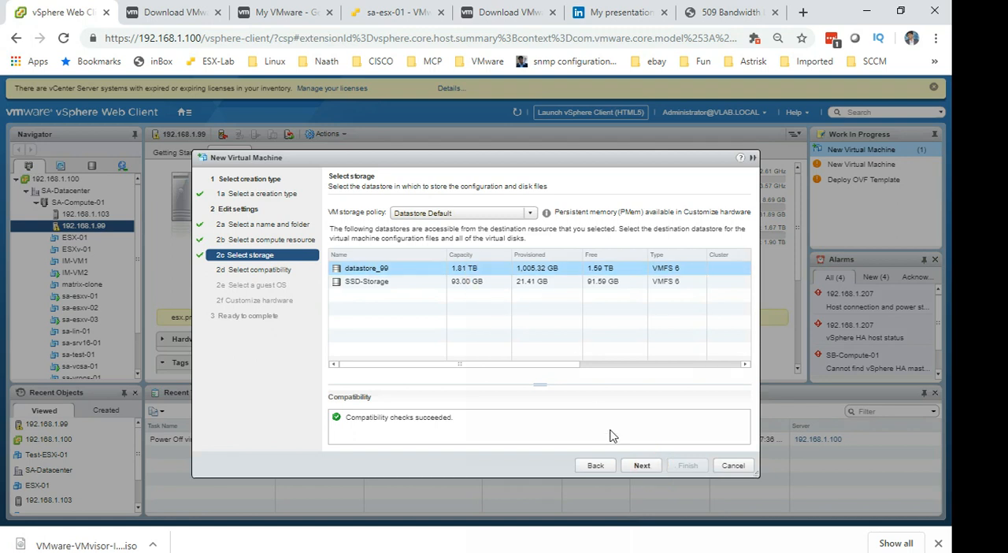
click(642, 466)
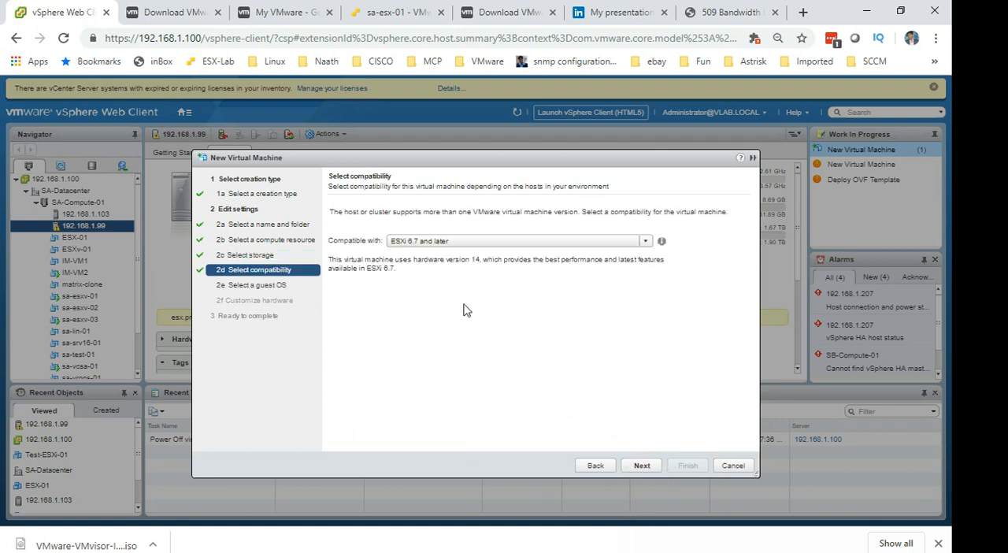
Review the compatibility options, keep ESXi 6.7 and later, and continue to the guest OS selection.
click(567, 247)
click(555, 286)
click(548, 325)
click(491, 243)
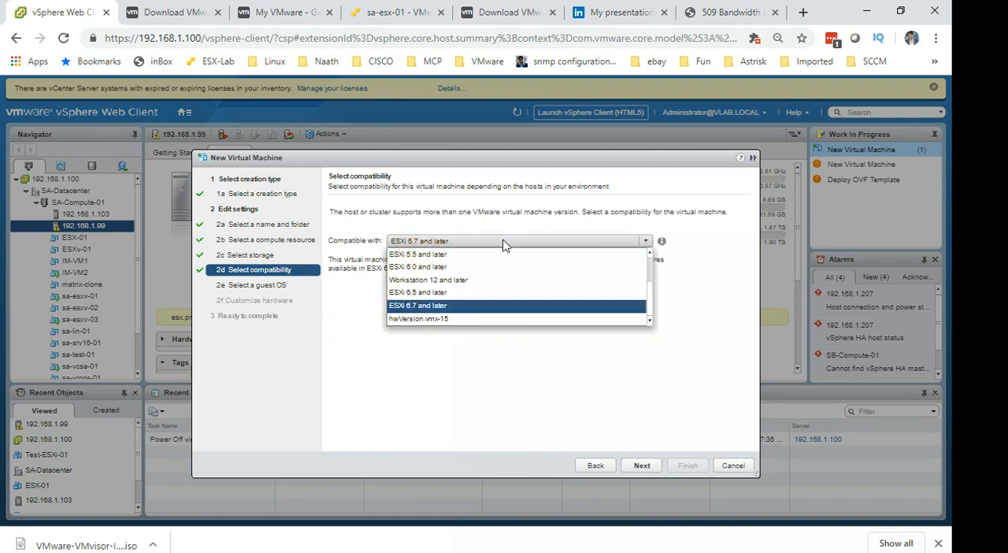
click(557, 376)
click(658, 467)
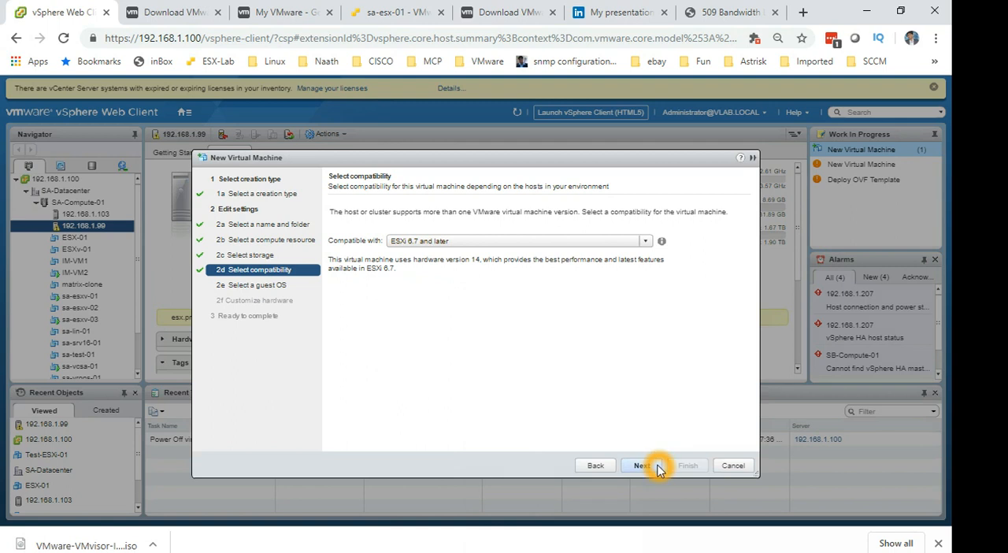
click(653, 468)
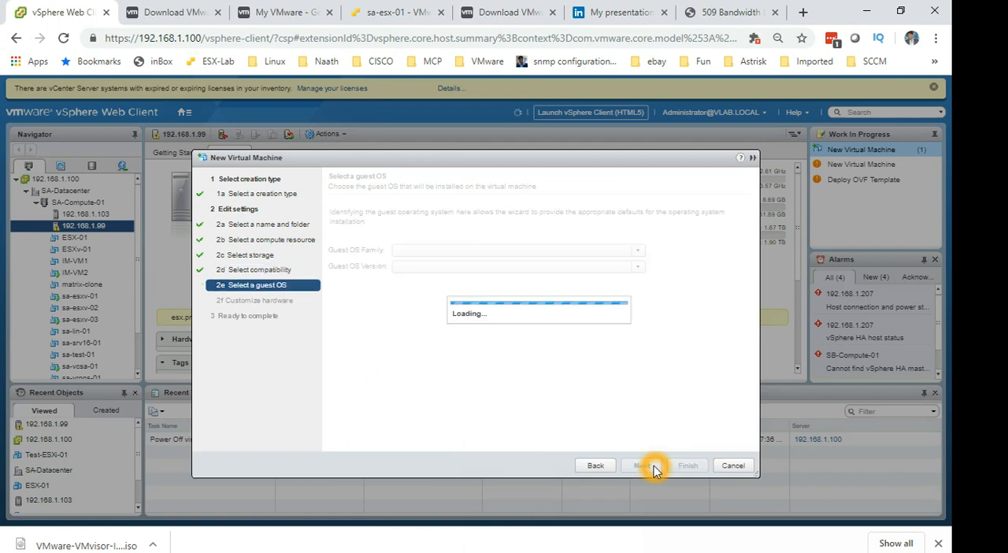
Set the guest OS family to Other and the version to VMware ESXi 6.5 or later, then continue to hardware customization.
click(476, 252)
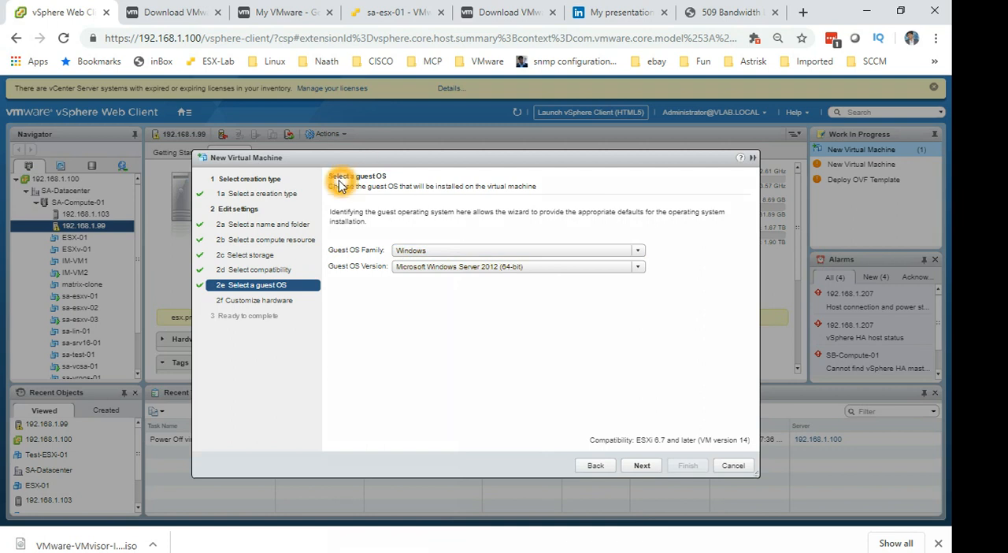
click(439, 252)
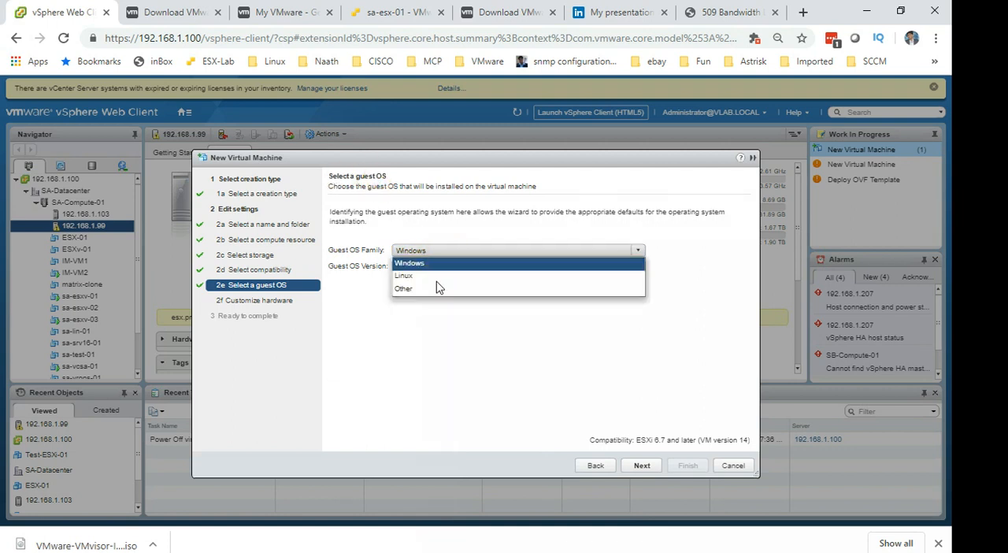
click(435, 289)
click(441, 267)
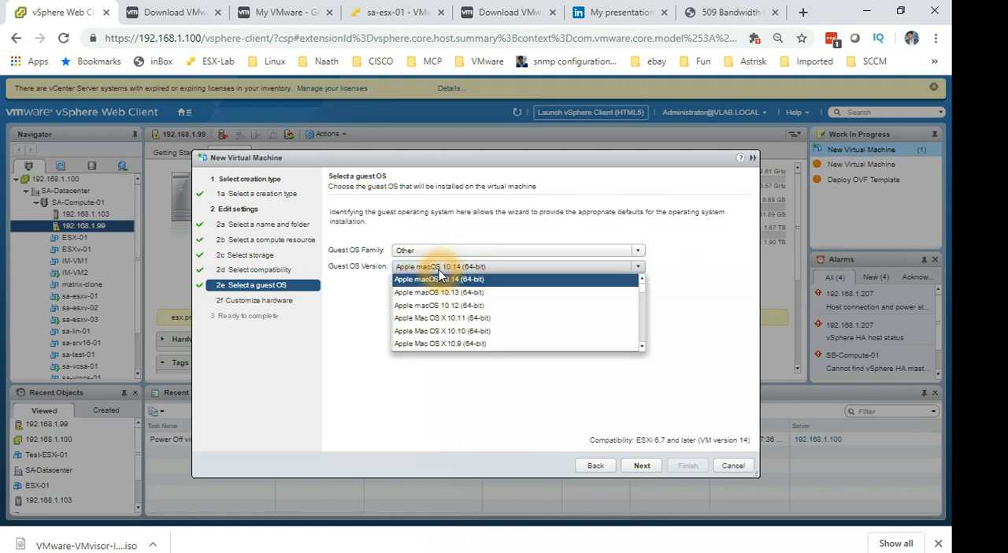
scroll(464, 315, down, 8)
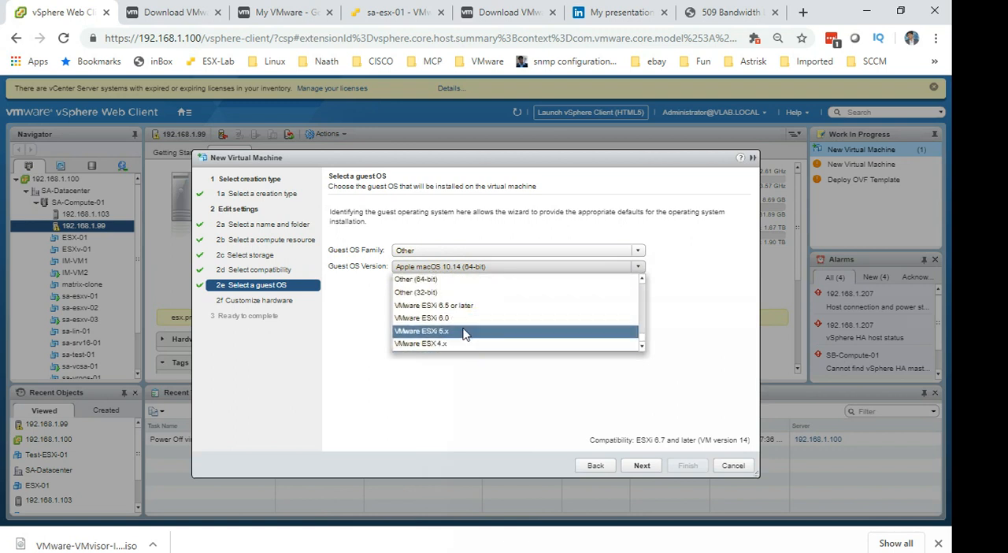
click(461, 306)
click(642, 464)
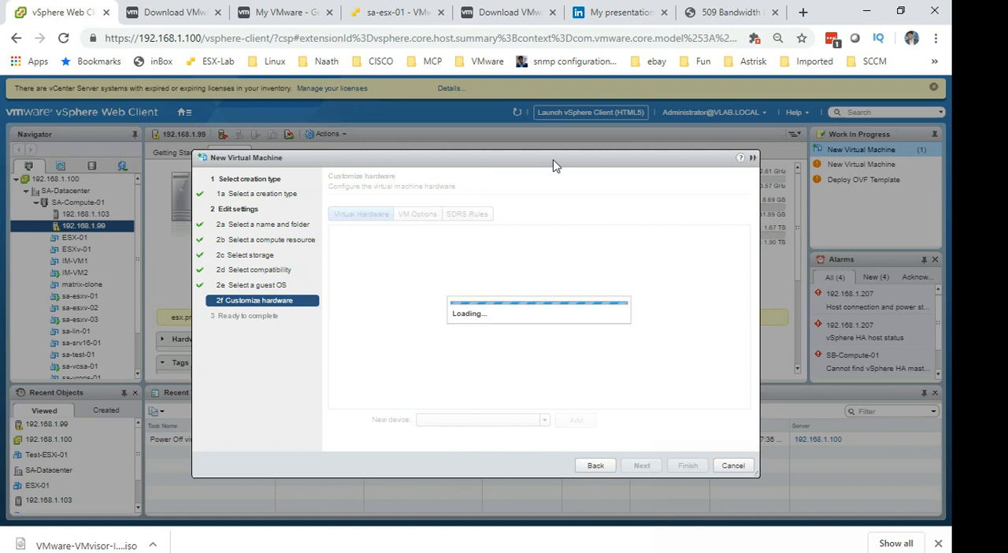
Set the new 40 GB hard disk's provisioning to Thin provision.
click(507, 336)
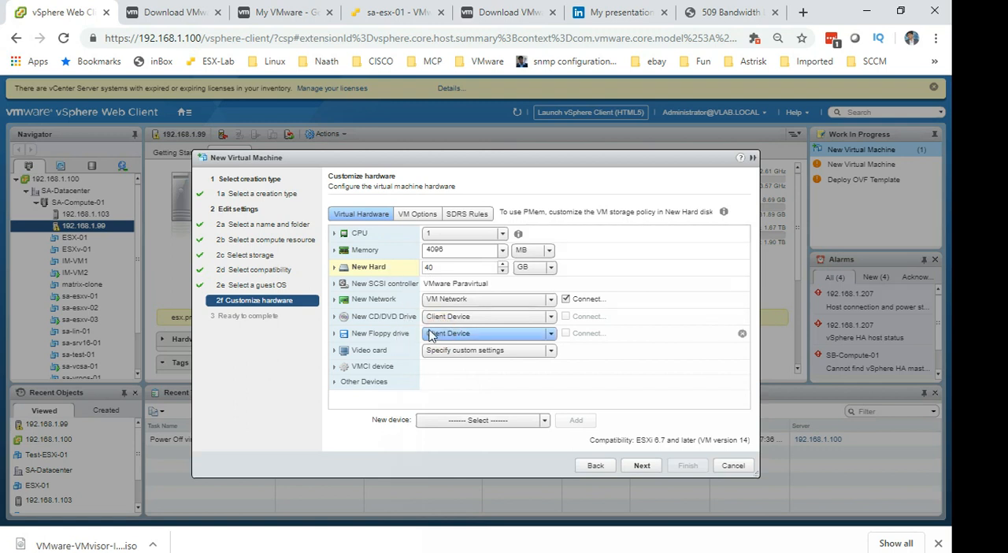
click(353, 305)
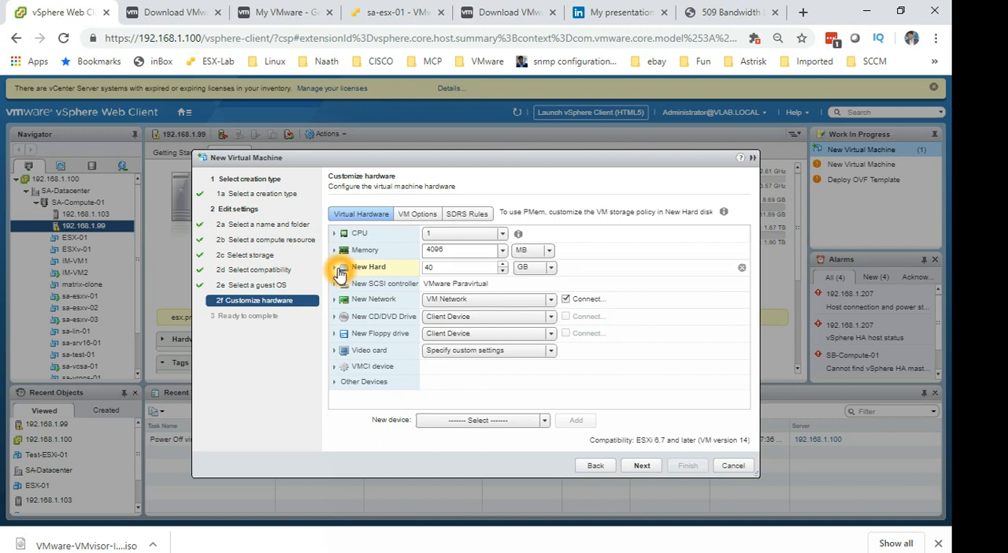
click(338, 270)
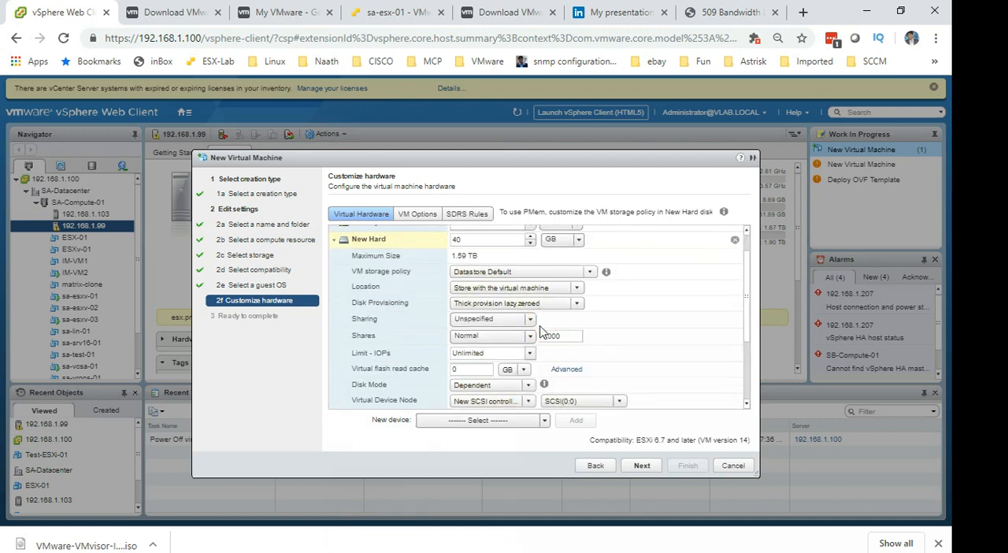
click(546, 306)
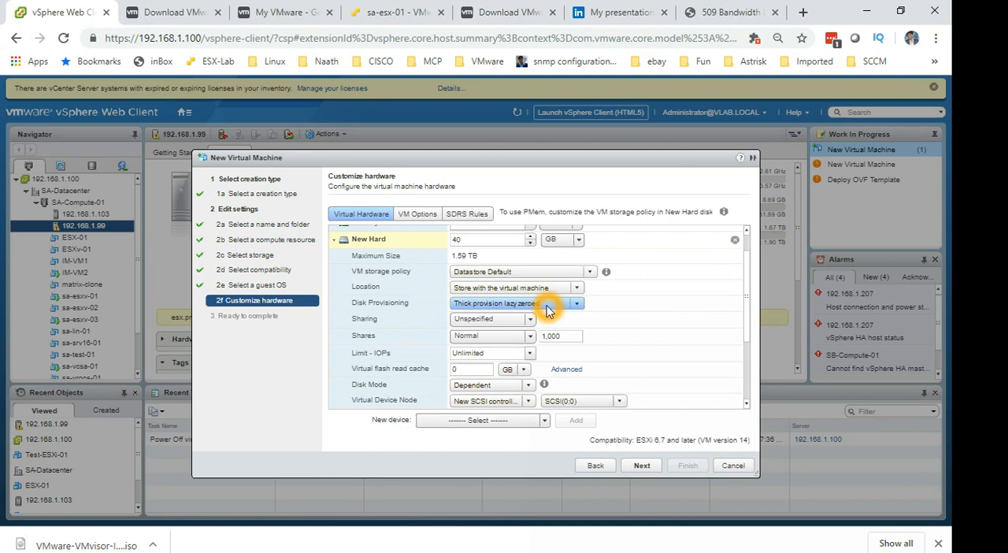
click(513, 339)
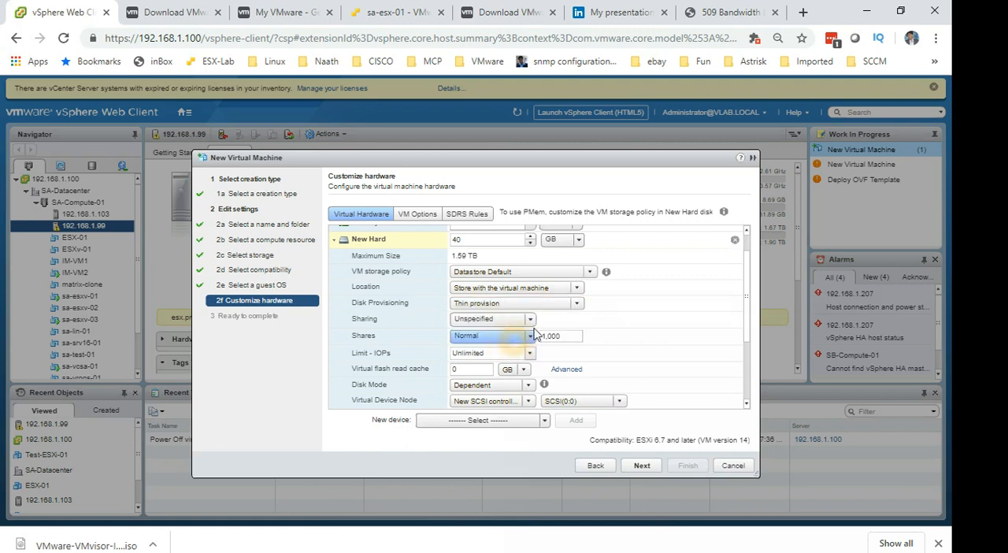
click(646, 341)
click(651, 355)
scroll(650, 355, up, 1)
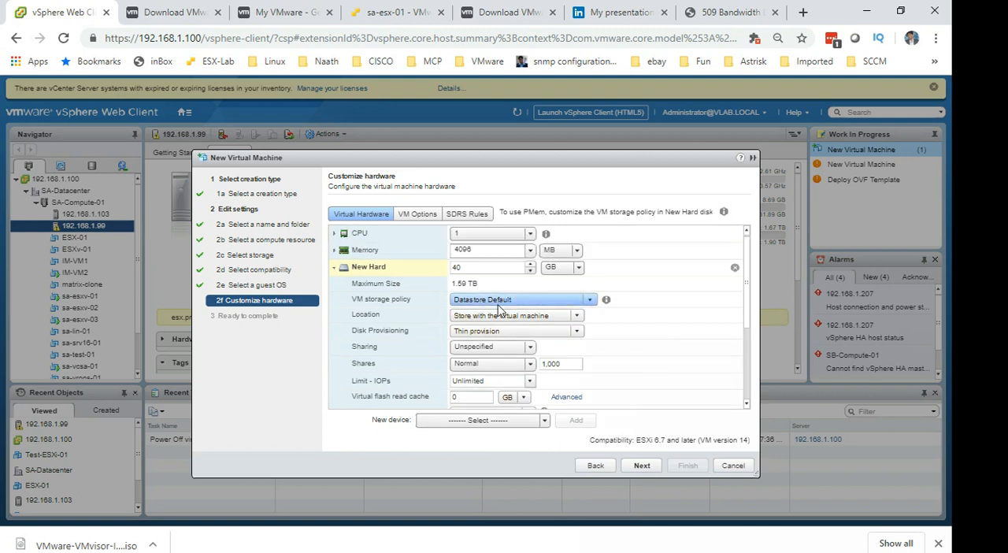
Set the virtual machine's memory to 6 GB and its CPU count to 4.
click(331, 241)
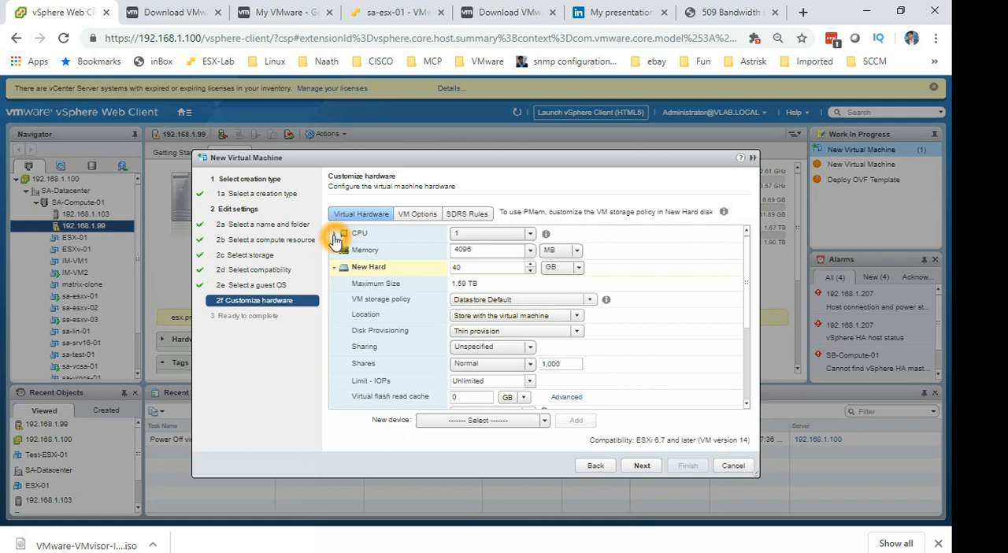
click(484, 249)
double_click(483, 249)
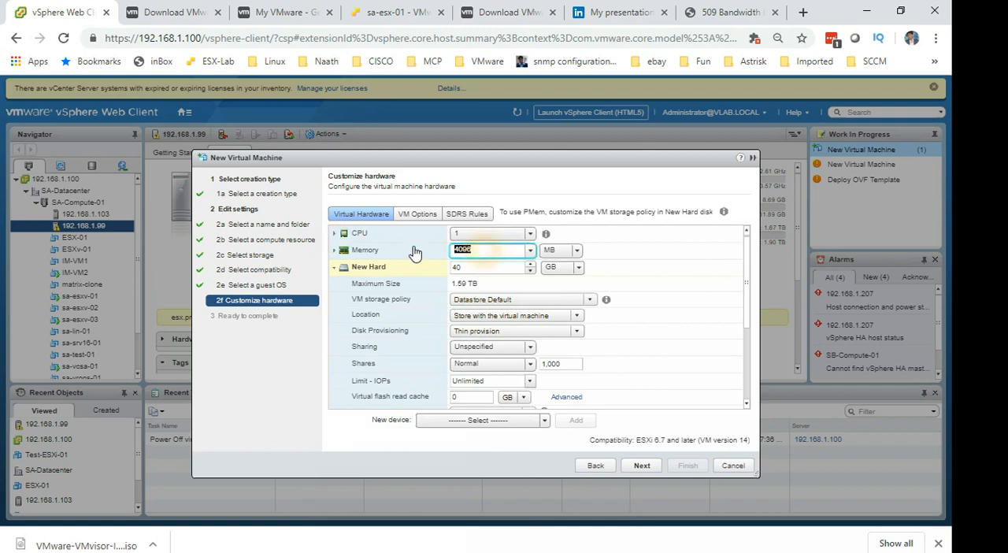
text(6)
click(580, 249)
click(561, 278)
click(530, 233)
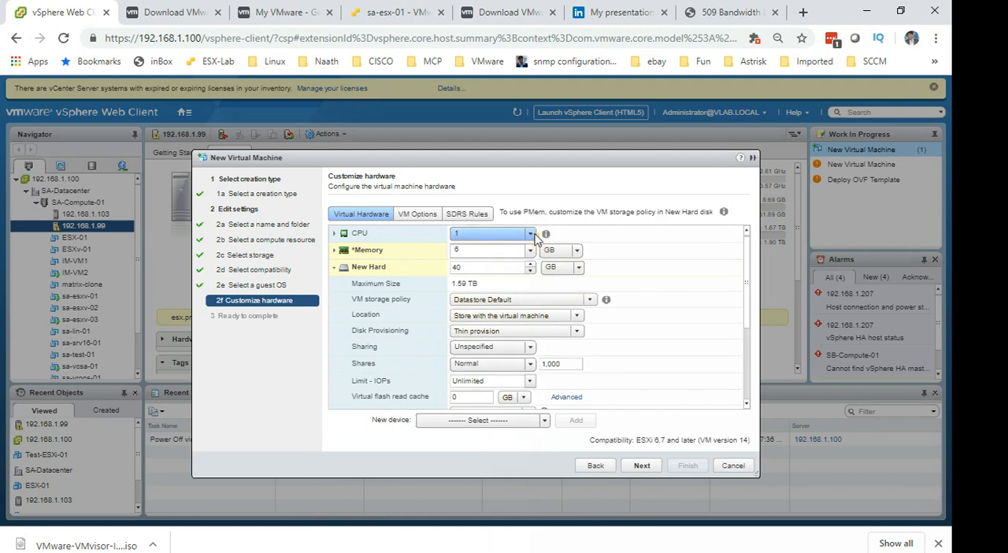
click(477, 285)
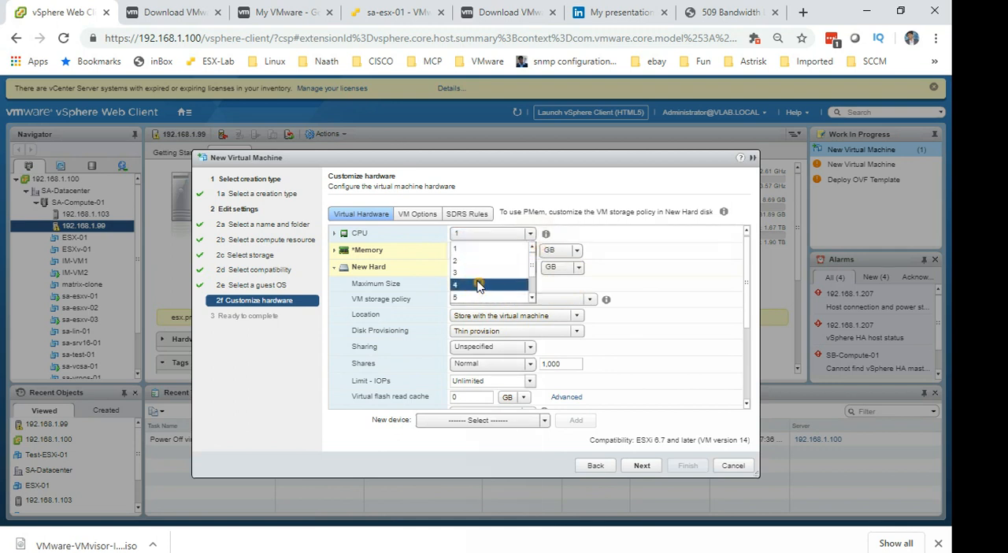
Expose hardware assisted virtualization to the guest, enable virtualized CPU performance counters, and continue to the summary.
click(340, 238)
click(335, 235)
click(417, 306)
click(390, 287)
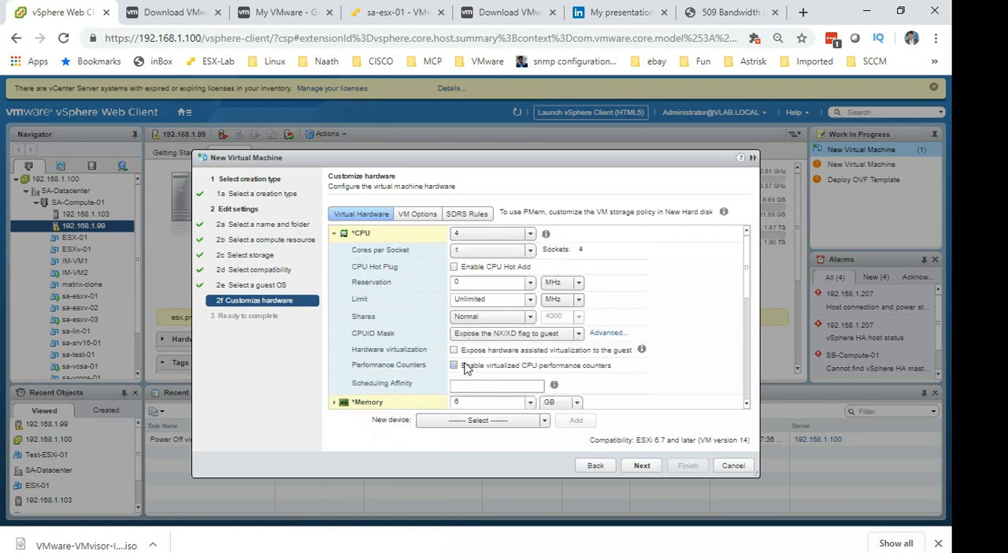
click(454, 350)
click(455, 368)
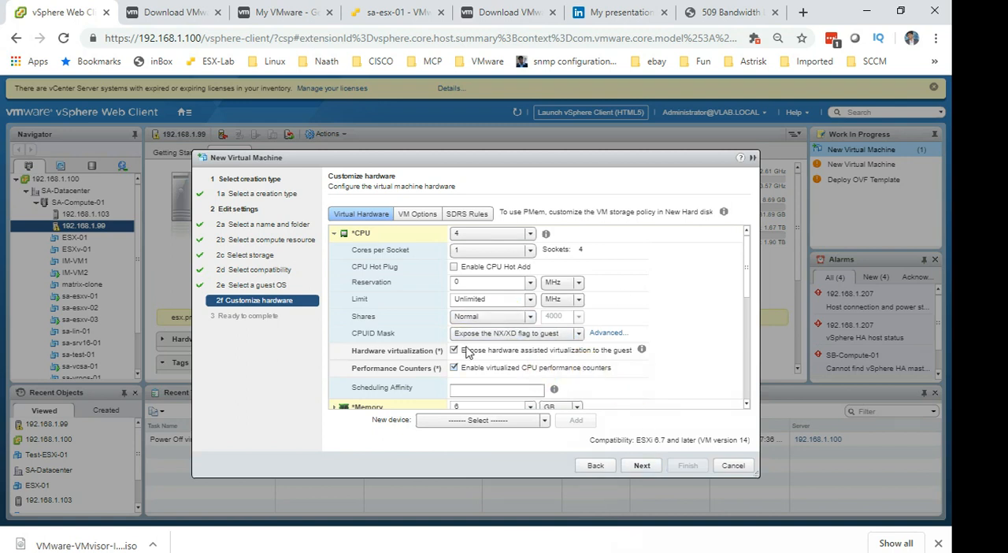
click(649, 469)
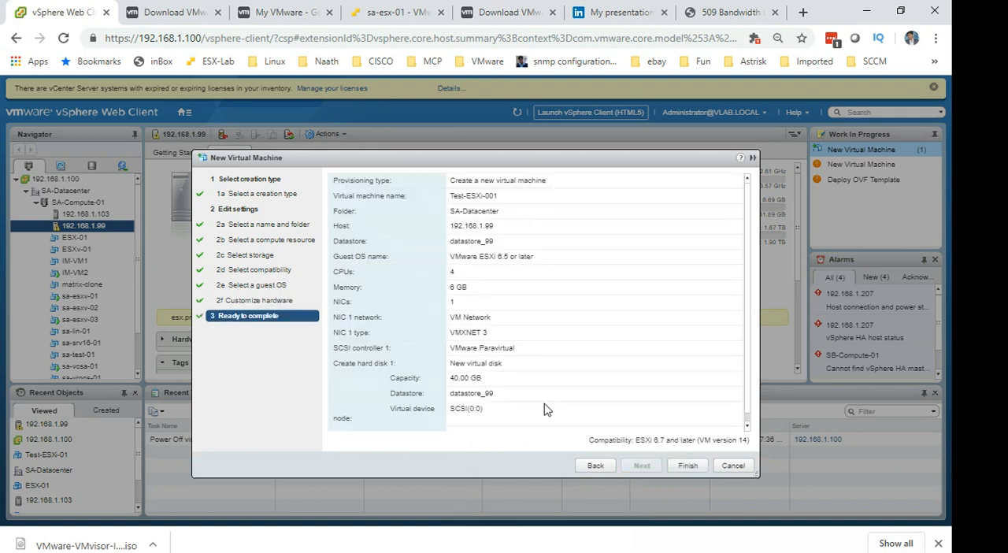
Review the configuration summary of Test-ESXi-001 and finish creating the virtual machine.
click(488, 354)
click(461, 354)
click(490, 339)
click(458, 341)
click(457, 339)
click(454, 337)
click(411, 336)
click(479, 327)
click(638, 459)
click(592, 374)
click(598, 370)
drag(650, 440, 674, 425)
drag(563, 345, 588, 336)
click(594, 345)
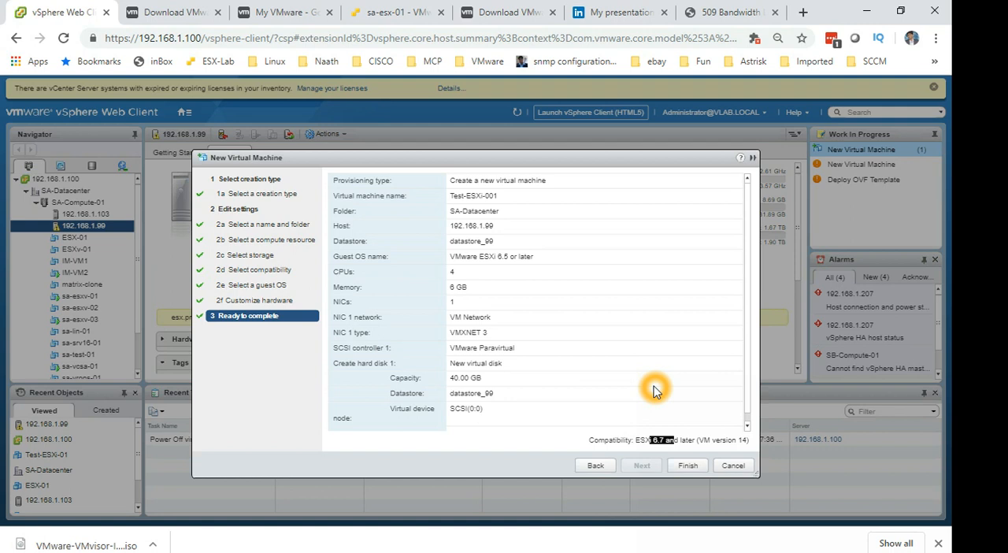
click(685, 466)
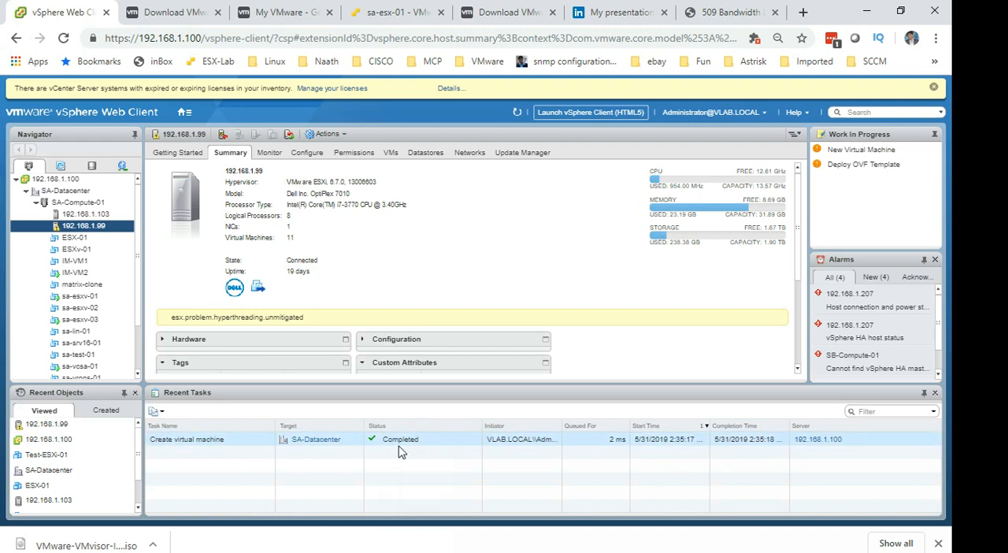
Locate the Test-ESXi-001 virtual machine in the inventory and power it on.
drag(139, 252, 156, 339)
click(113, 347)
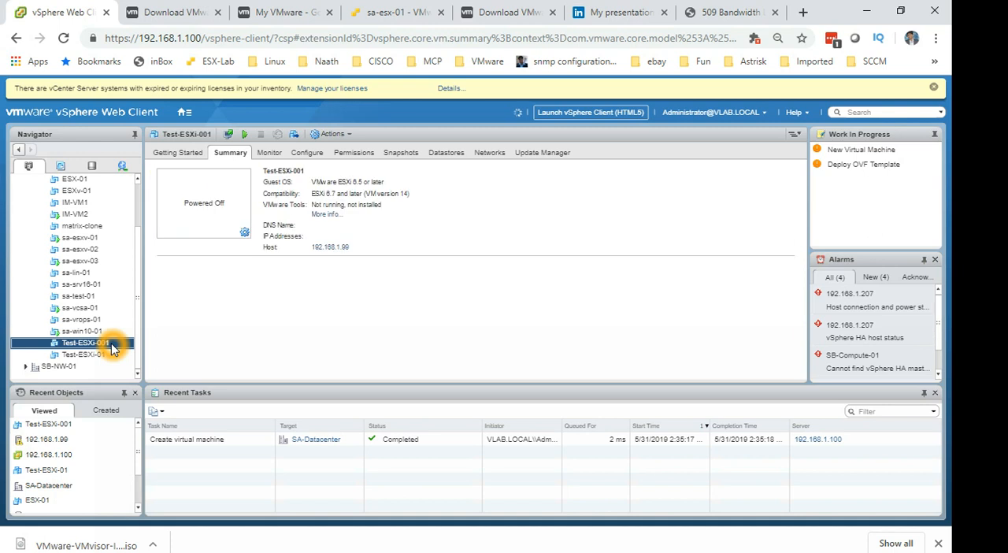
right_click(113, 347)
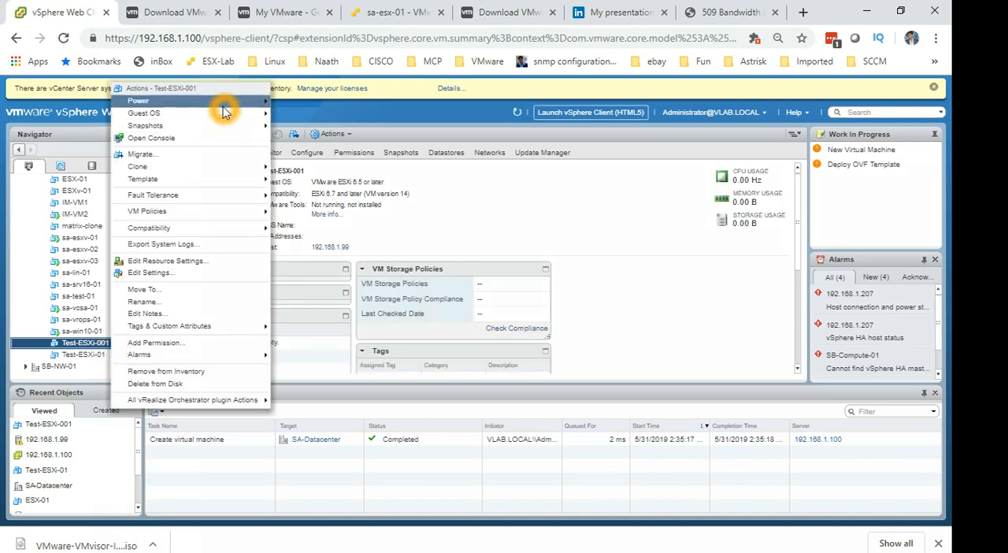
mouse_move(237, 101)
click(289, 101)
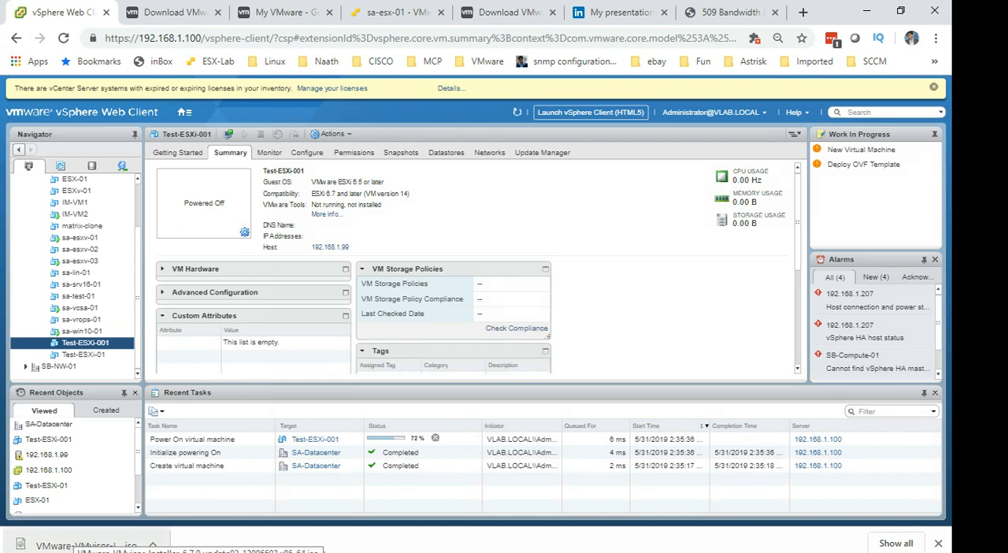
Show the downloaded VMware-VMvisor installer ISO in its folder in File Explorer.
right_click(87, 546)
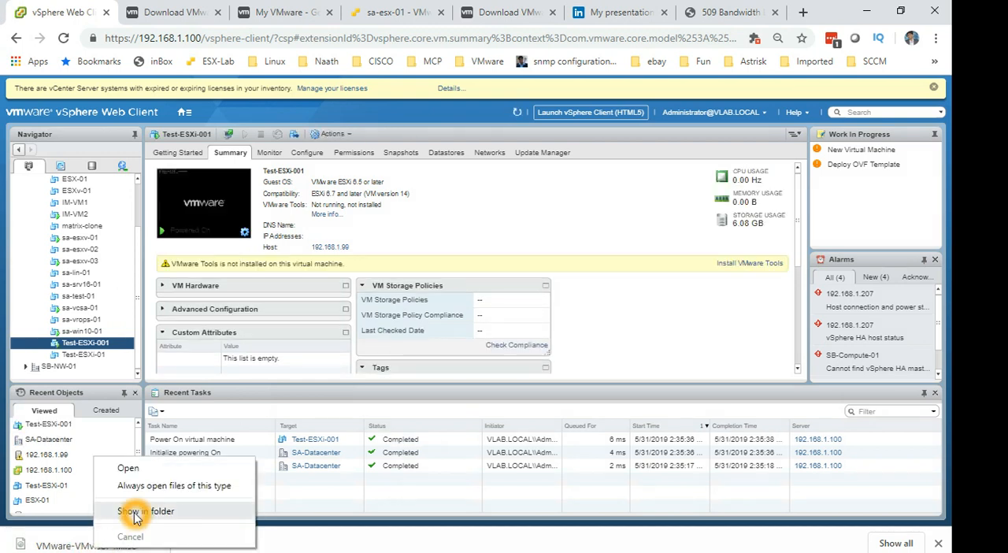
click(135, 513)
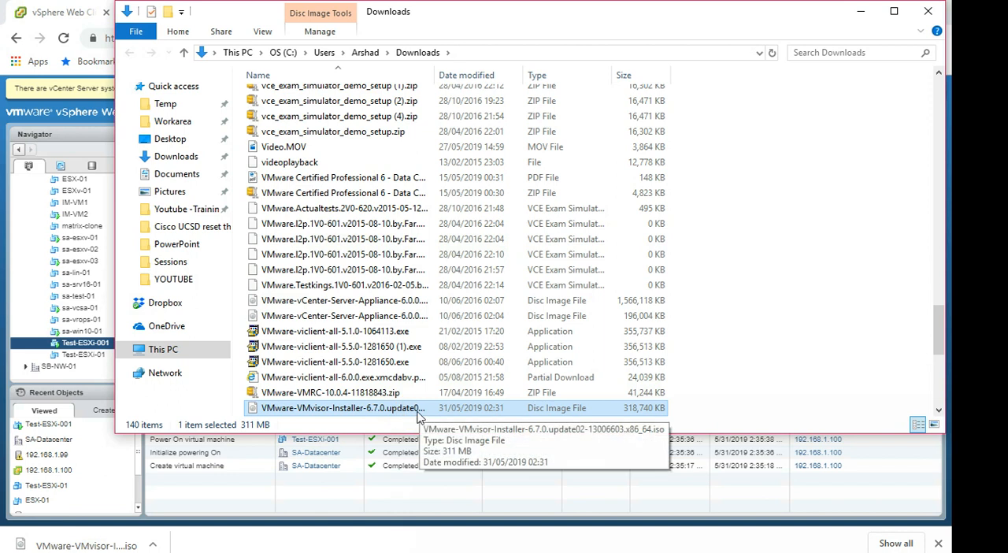
Move the VMware-VMvisor installer ISO from Downloads into the Youtube -Training folder and minimize File Explorer.
right_click(372, 408)
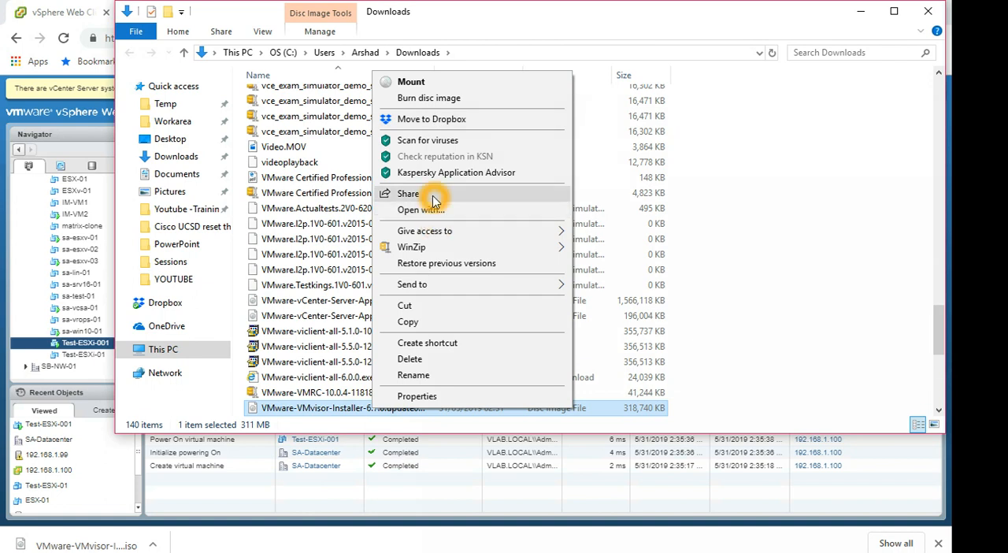
click(406, 306)
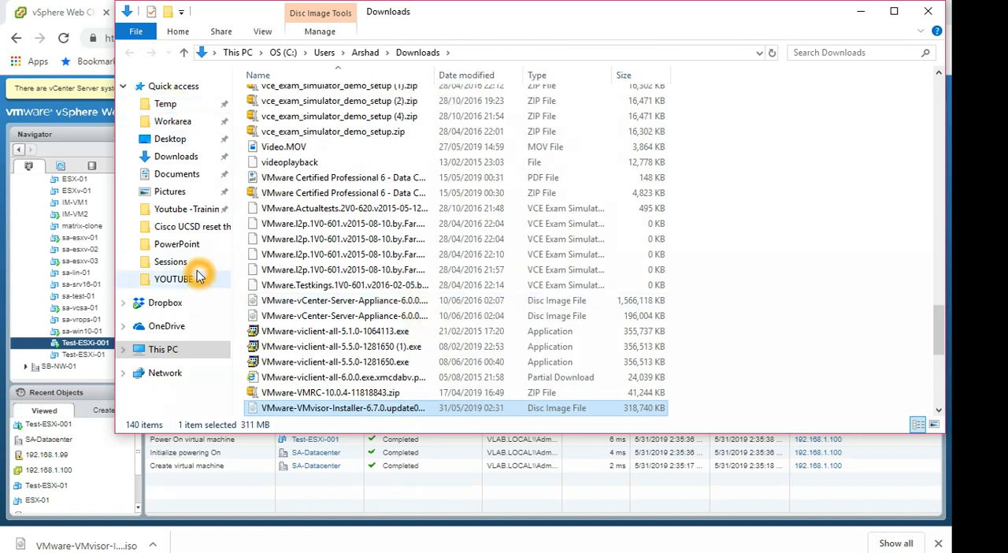
click(196, 215)
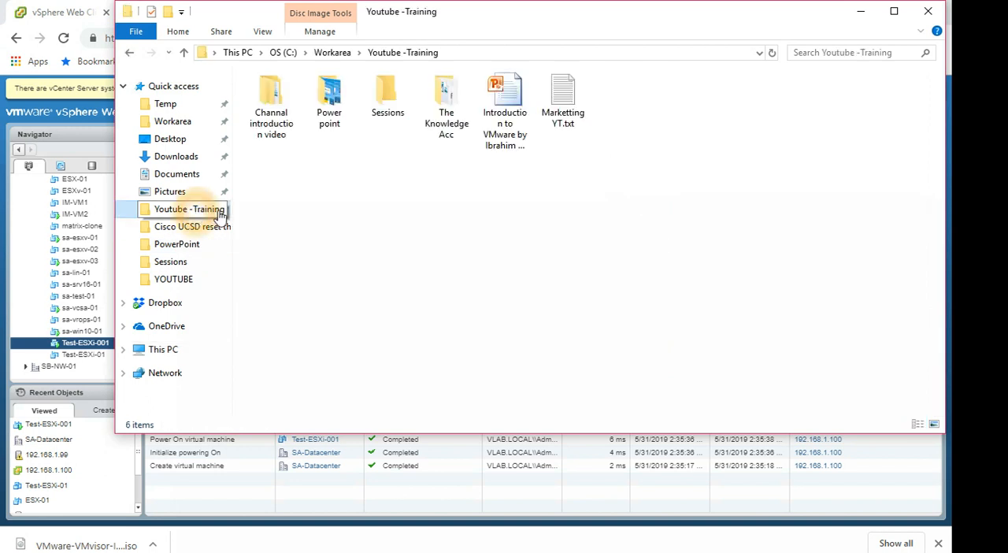
key(ctrl+v)
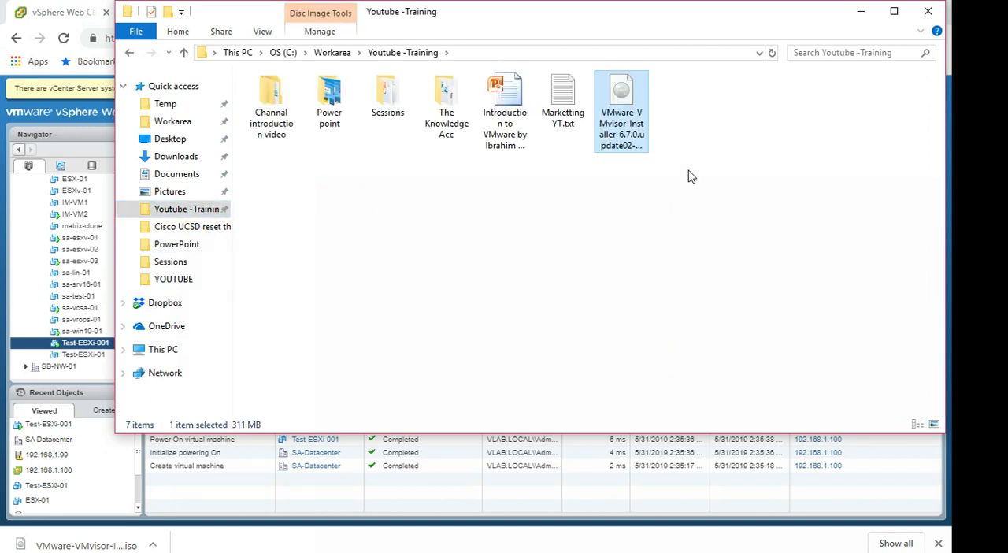
click(860, 11)
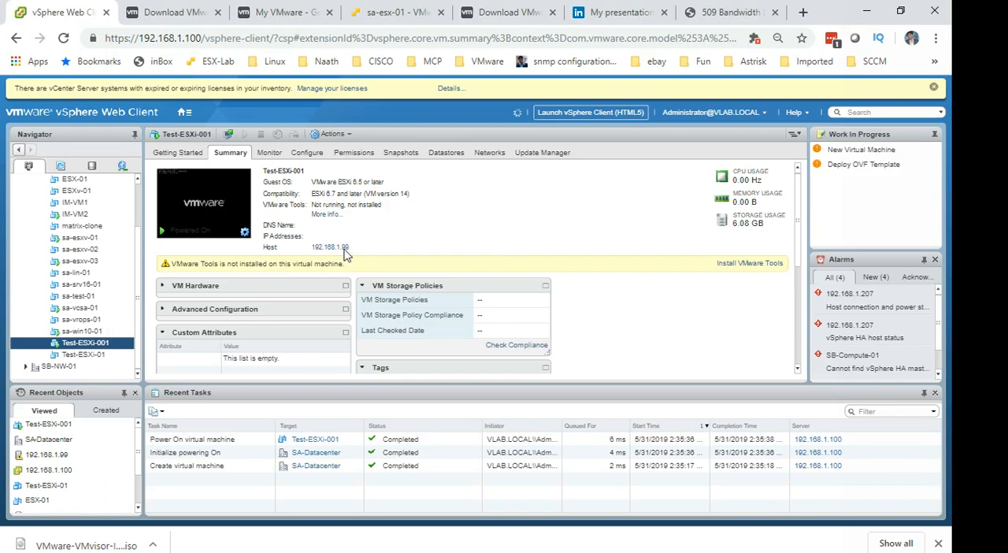
Examine the console launch options available on the Test-ESXi-001 summary.
click(236, 229)
click(236, 224)
click(246, 235)
click(232, 236)
click(210, 210)
click(232, 196)
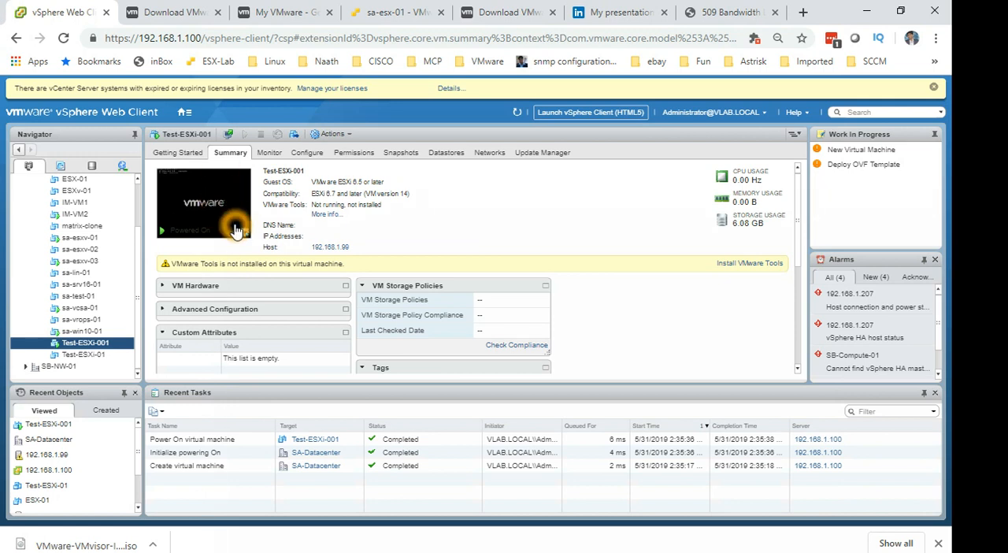
click(245, 234)
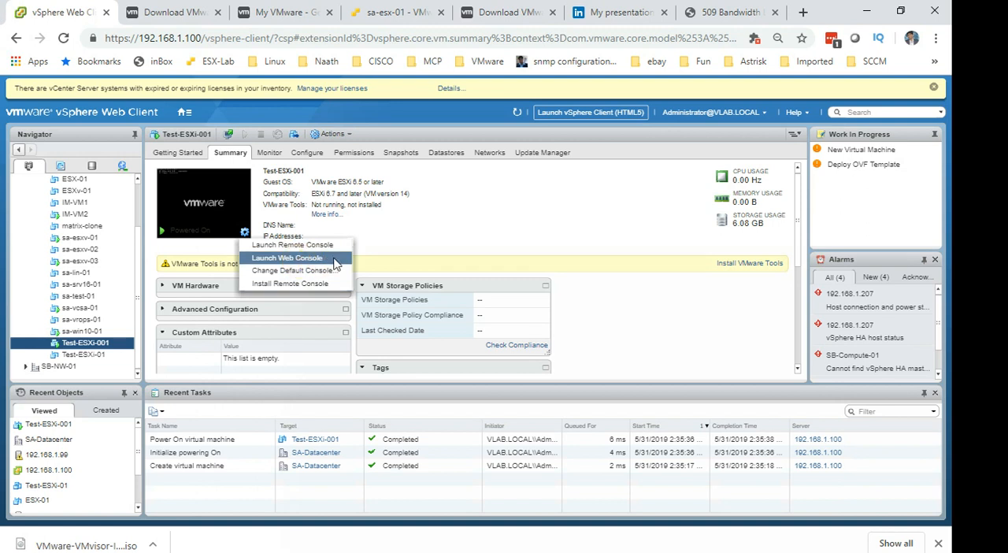
click(312, 264)
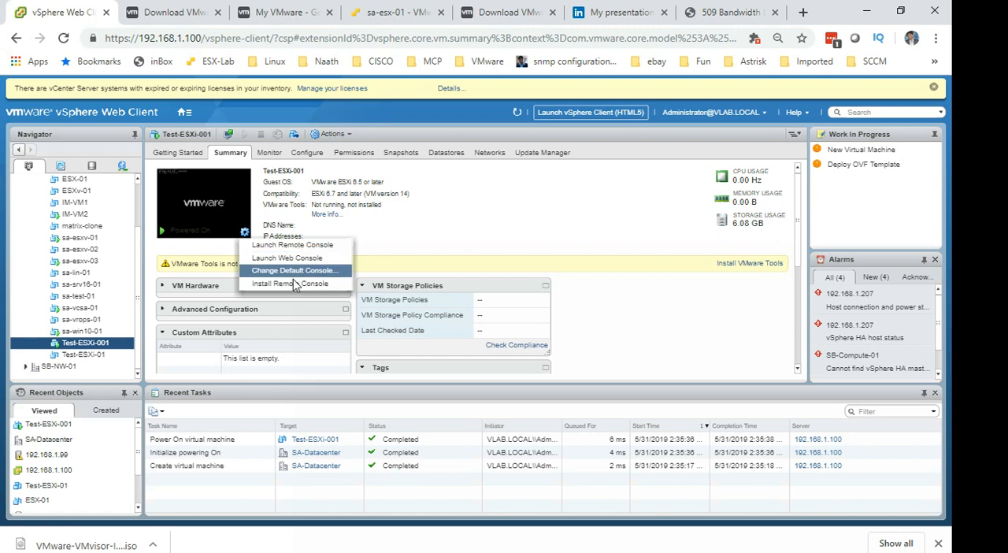
Launch the VMware Remote Console for Test-ESXi-001 and allow it to open from the browser.
click(215, 238)
click(239, 237)
click(245, 235)
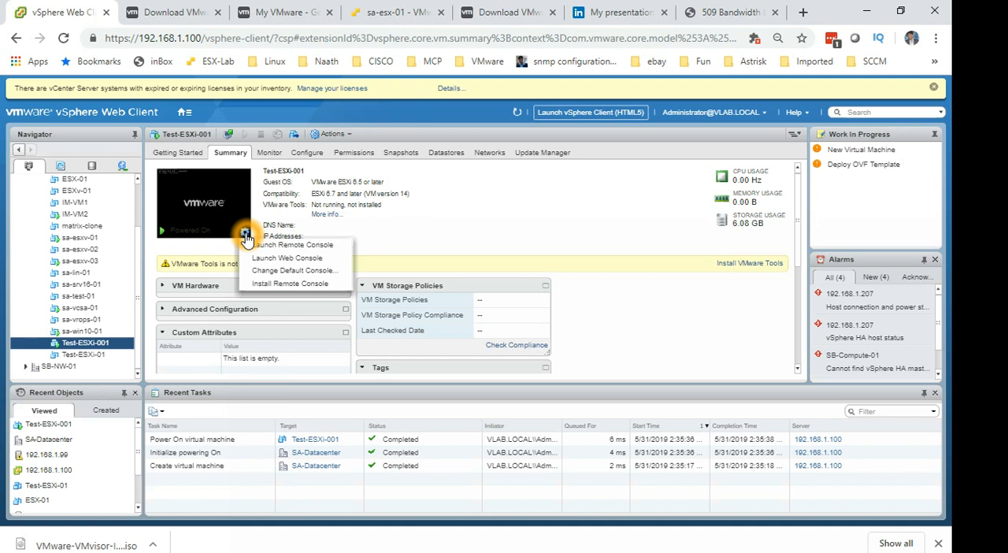
click(322, 246)
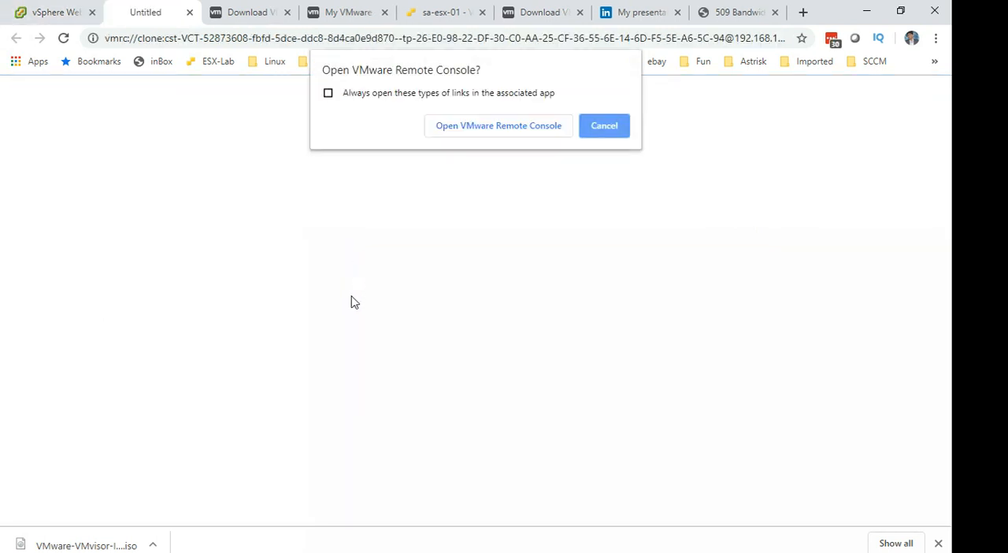
click(482, 132)
click(293, 284)
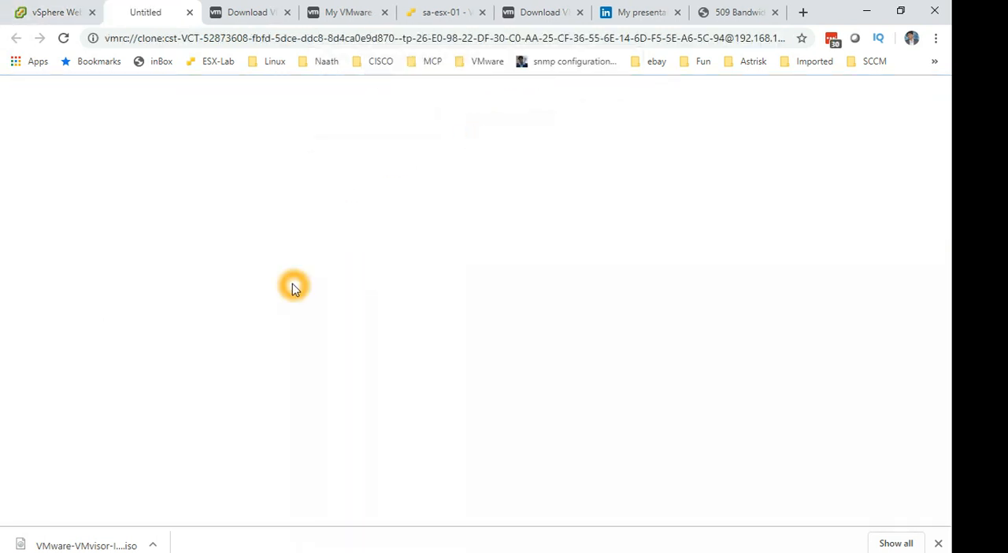
click(269, 271)
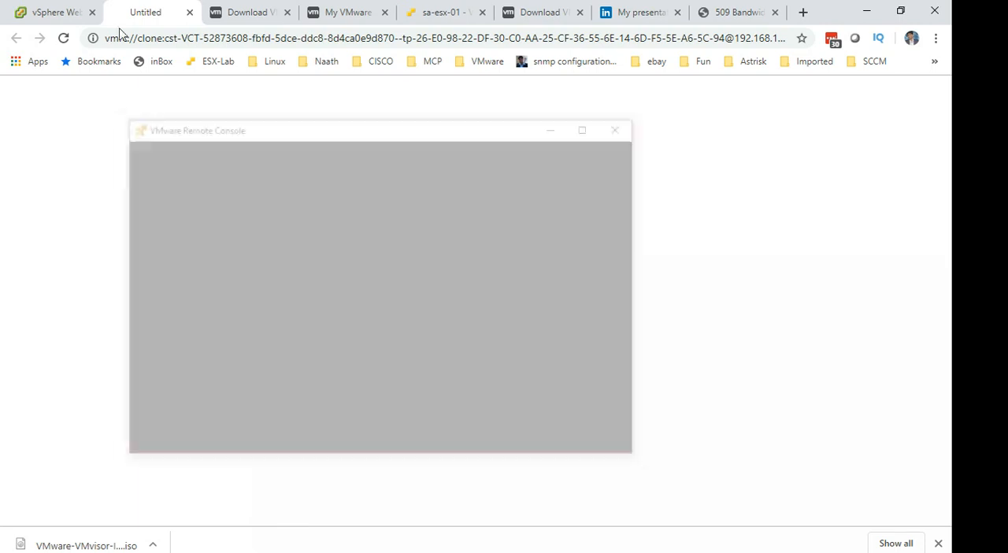
Return to the Test-ESXi-001 summary in vSphere Web Client and bring up its remote console window.
click(79, 12)
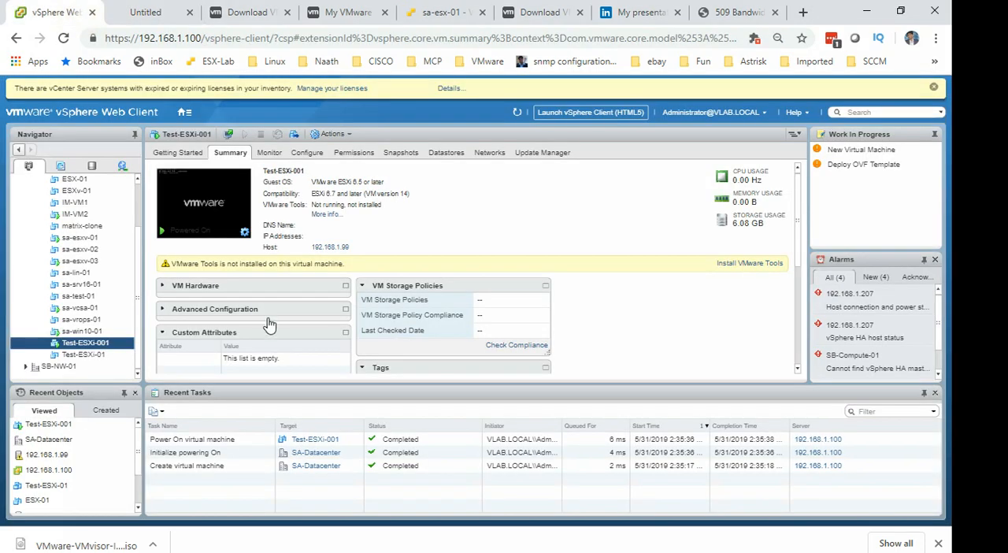
click(408, 227)
click(244, 231)
click(275, 289)
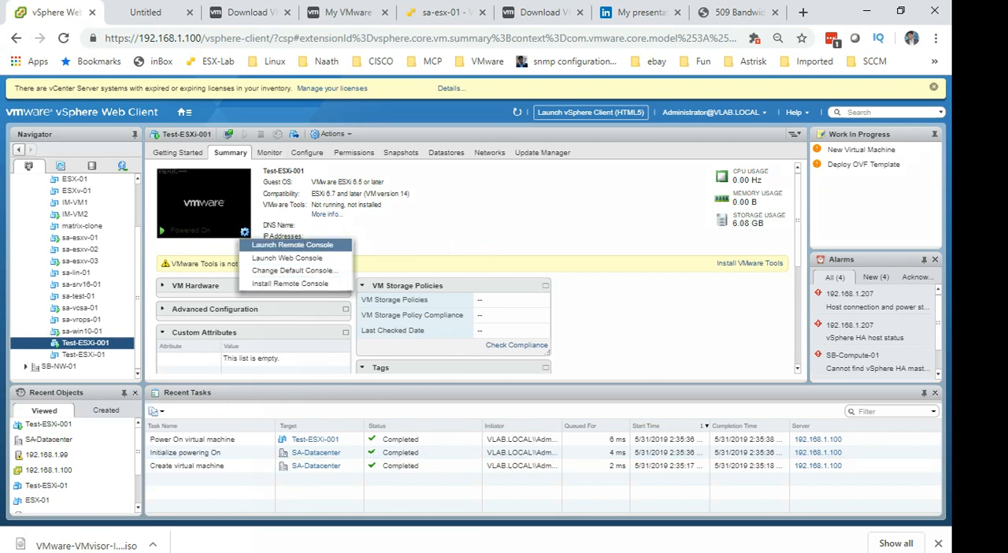
click(476, 290)
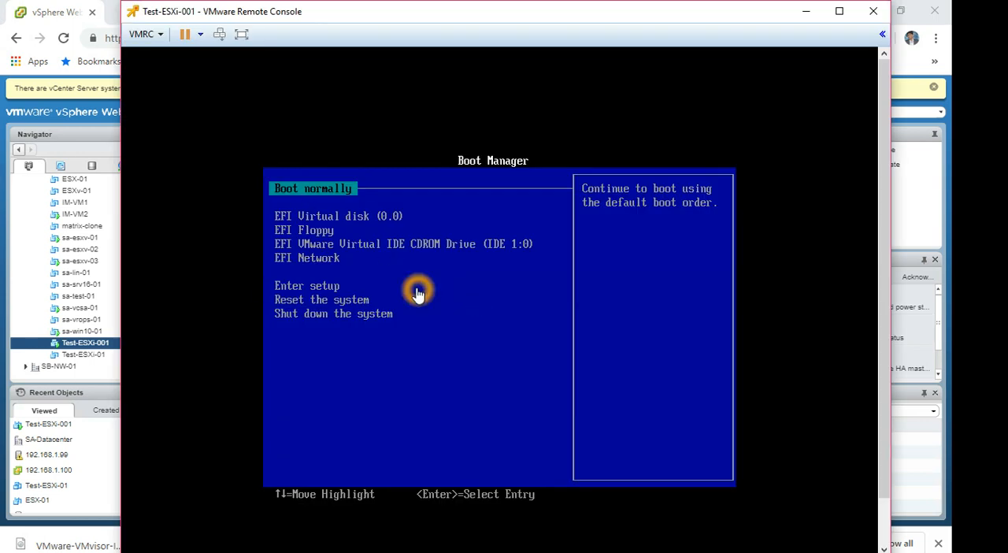
Connect CD/DVD drive 1 to the VMware-VMvisor-Installer-6.7.0 ISO from the Youtube -Training folder.
click(162, 36)
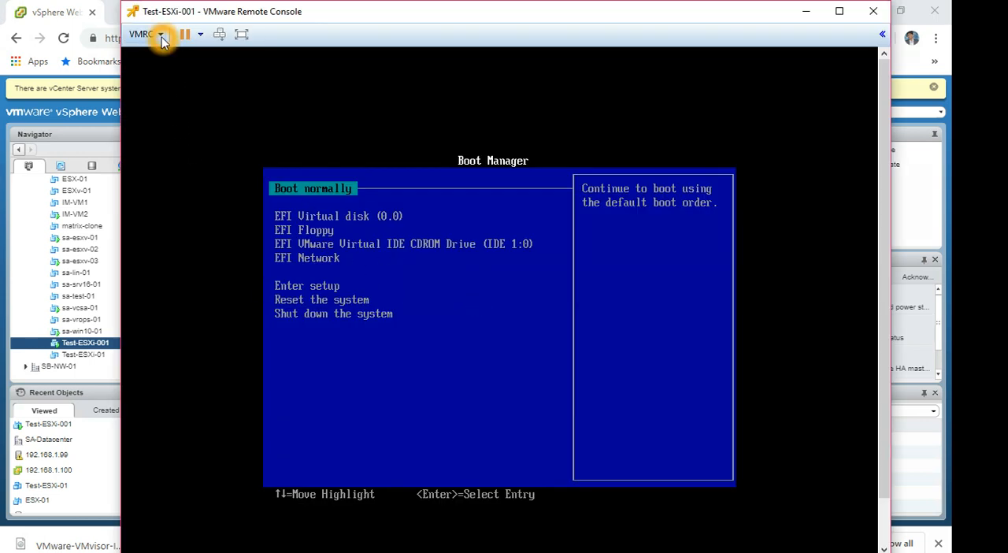
click(218, 70)
click(387, 70)
click(510, 71)
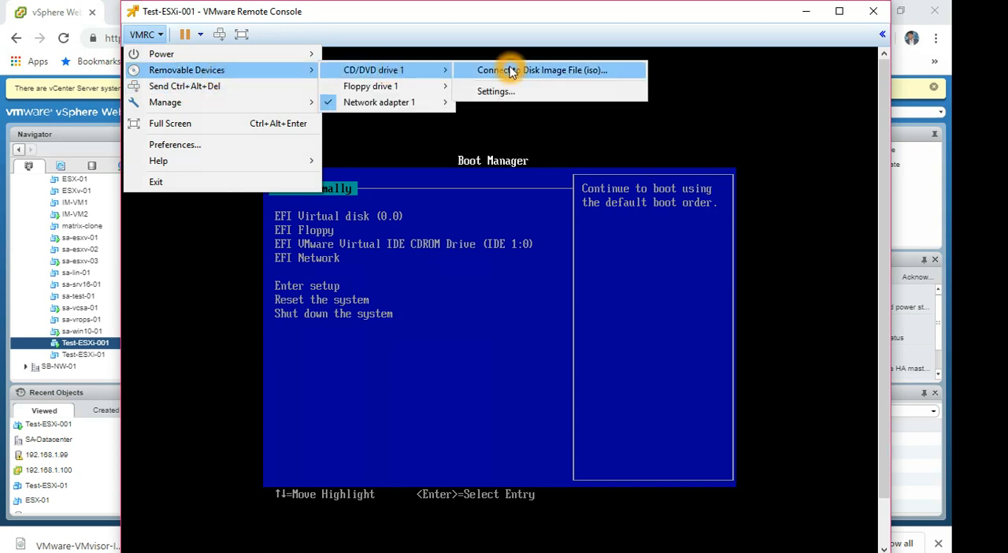
click(407, 274)
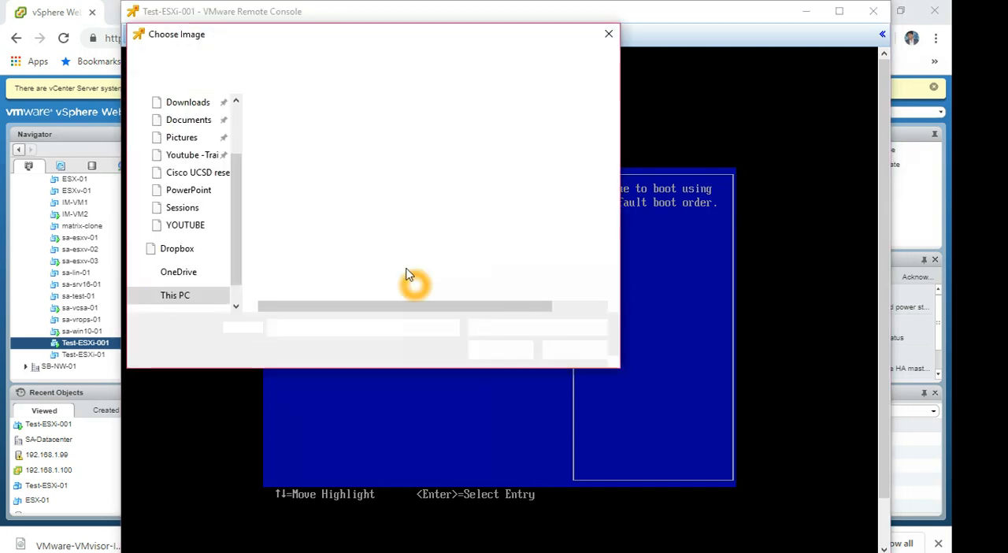
click(183, 154)
click(361, 152)
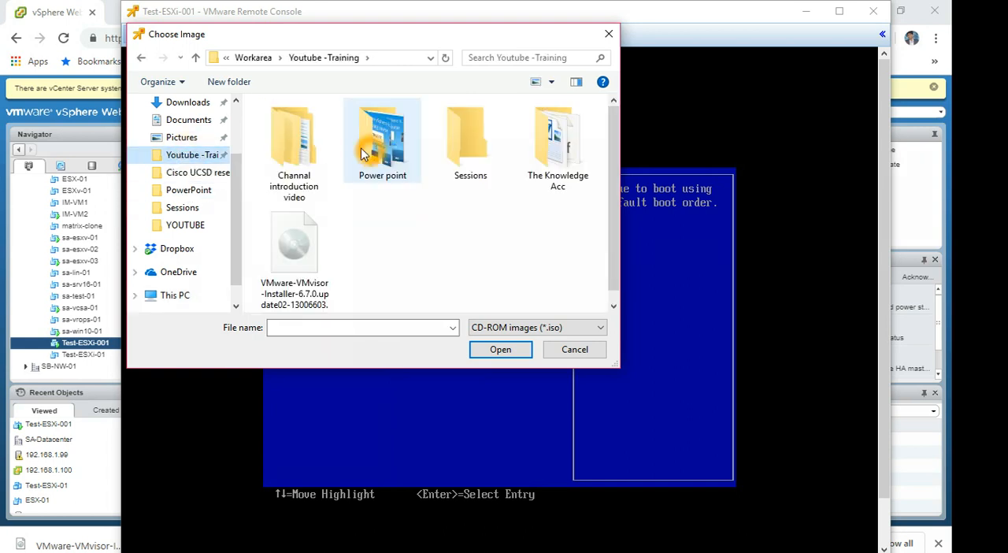
double_click(314, 235)
Boot Test-ESXi-001 normally into the ESXi 6.7.0 installer and accept the end user license agreement.
click(417, 329)
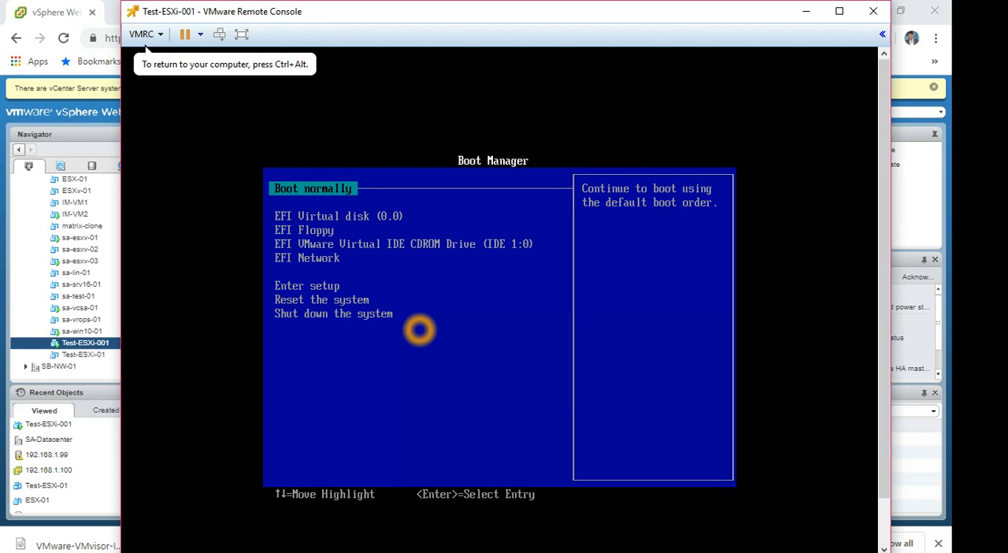
key(Return)
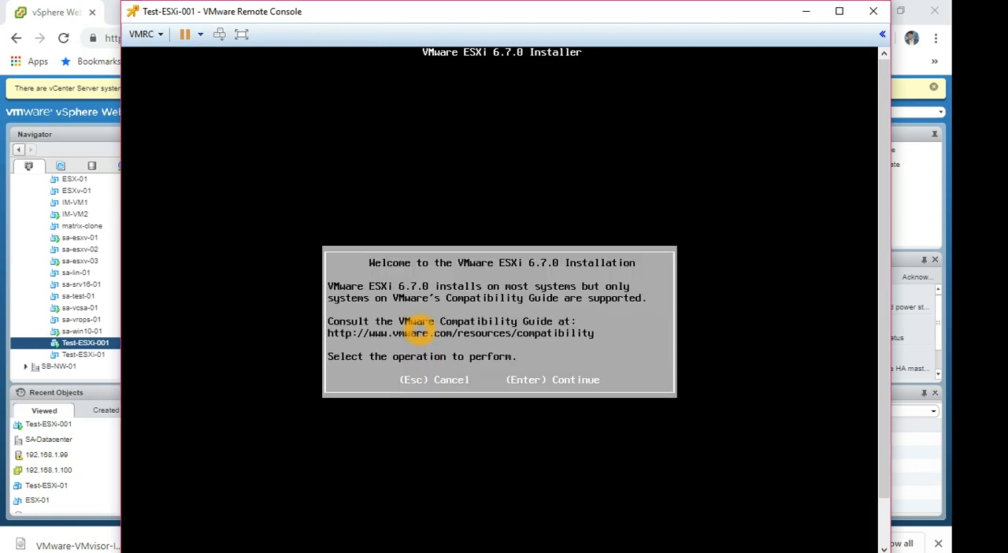
key(Return)
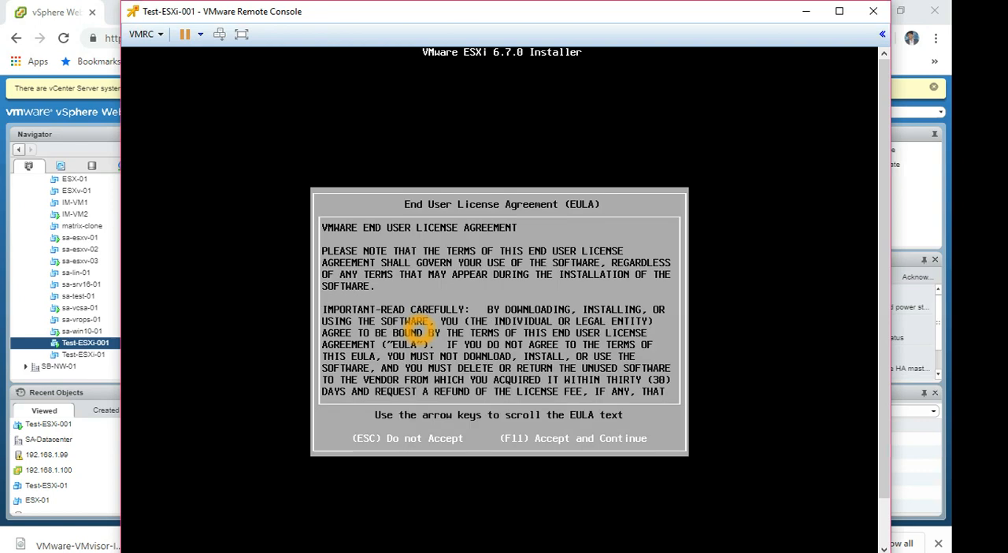
key(XF86MonBrightnessDown)
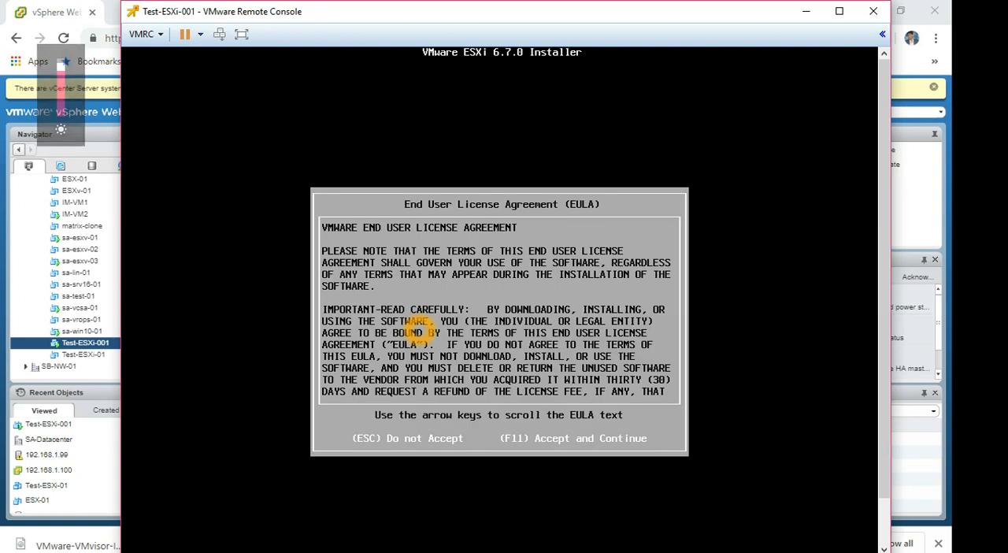
key(F11)
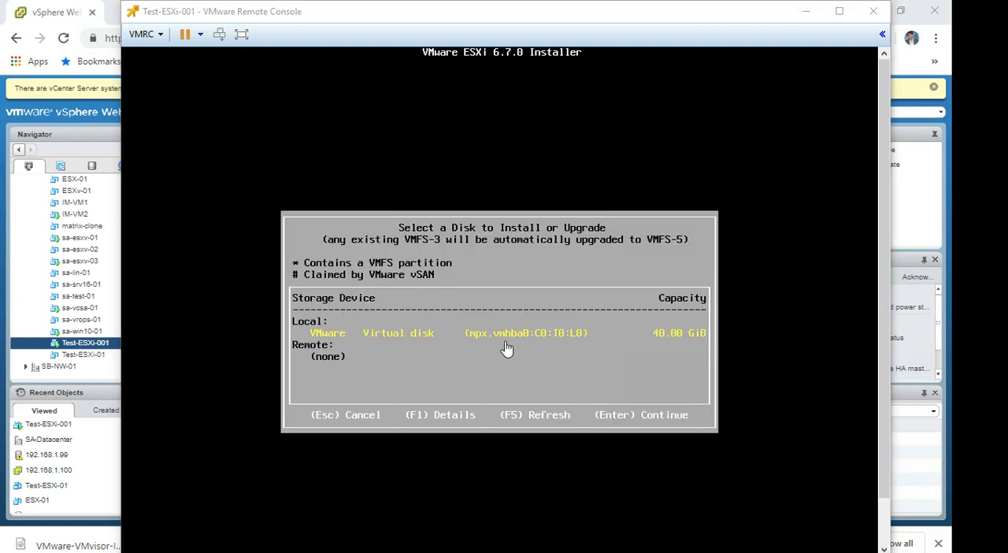
Choose the local 40 GiB VMware virtual disk as the ESXi installation target.
click(660, 346)
click(632, 385)
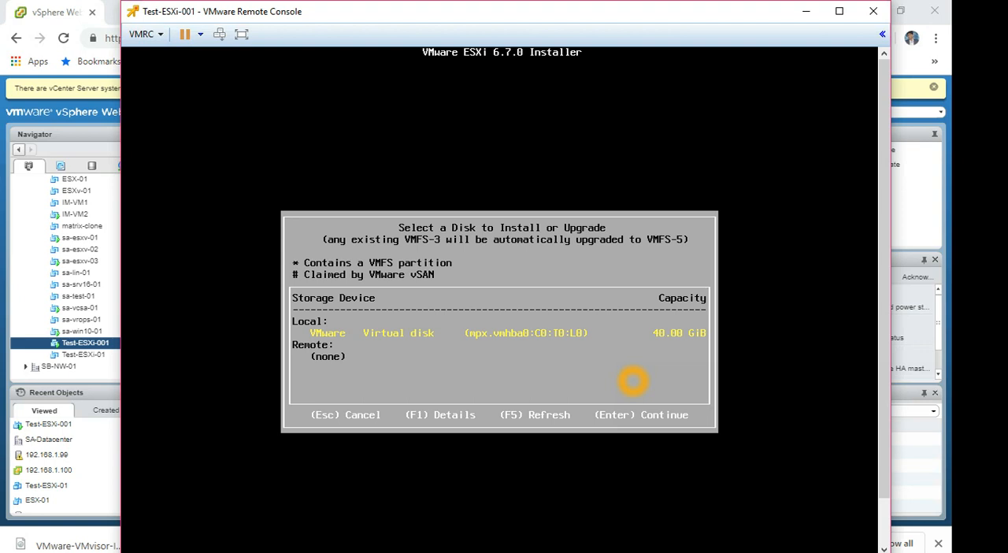
key(Return)
Set the keyboard layout to United Kingdom and continue to the root password.
key(Down)
key(Down)
key(Down)
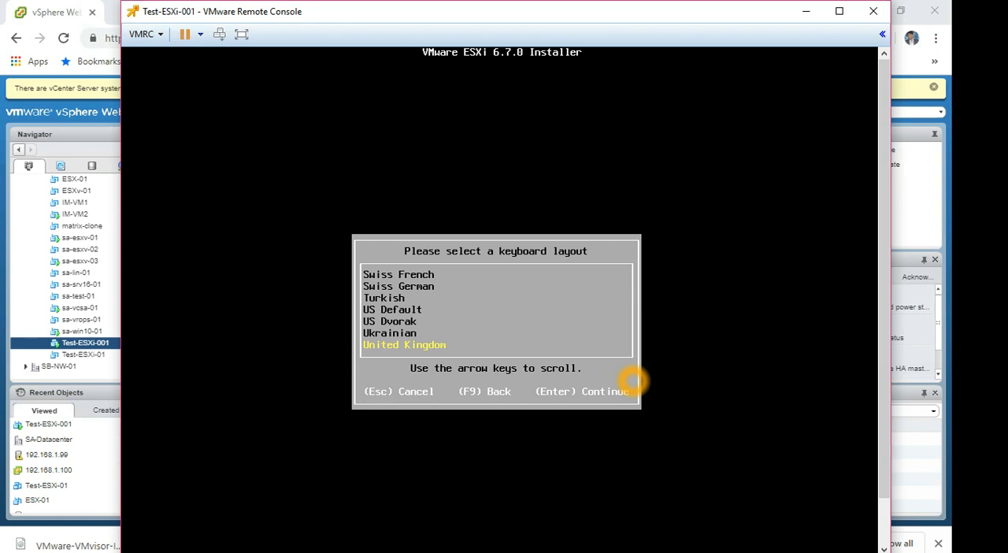
key(Return)
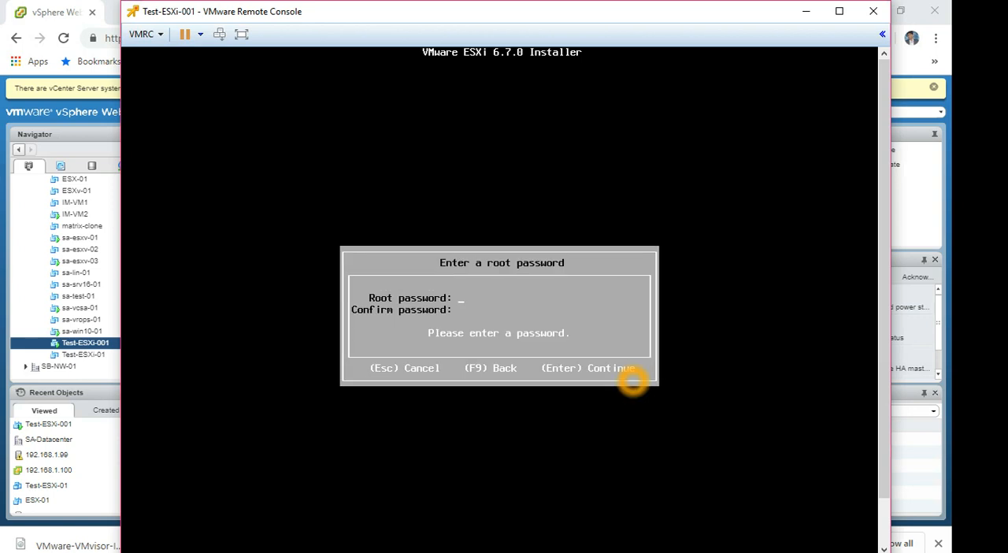
Try entering and confirming the root password, and clear both password fields.
text(**)
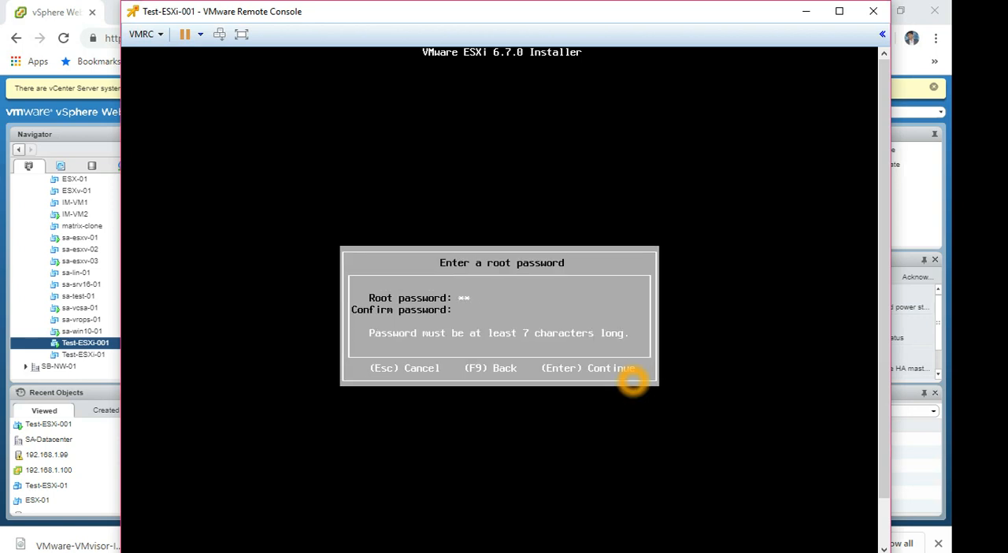
text(******)
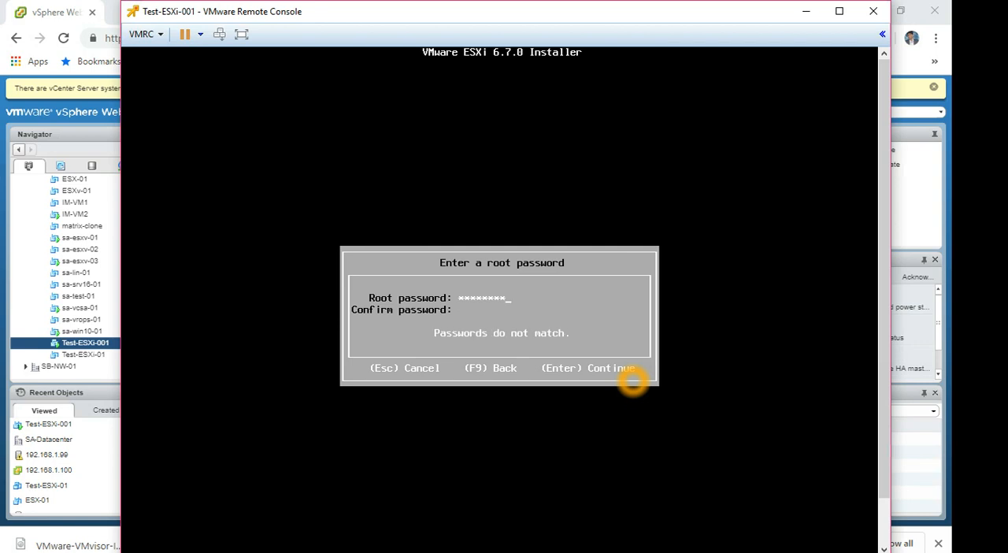
text(**********)
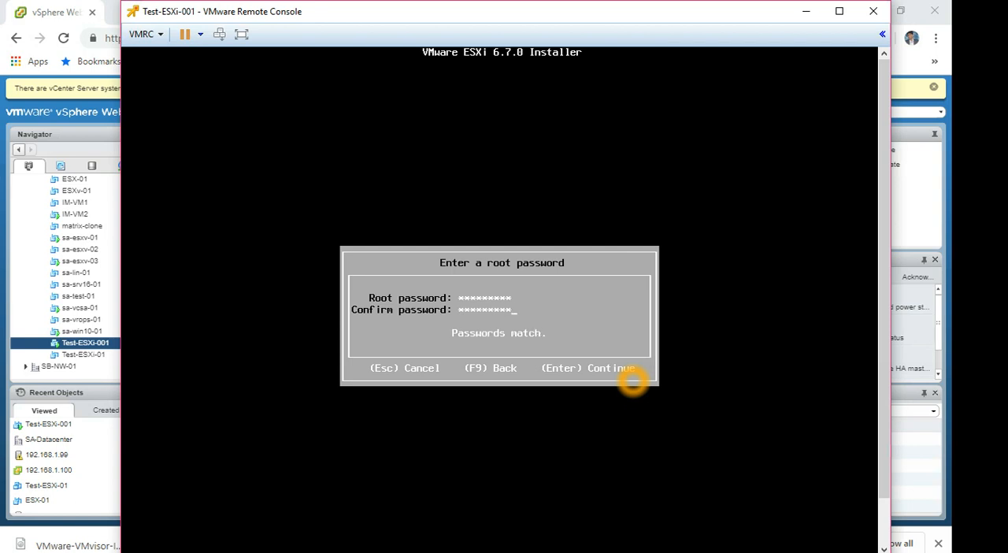
text(**)
key(BackSpace)
key(BackSpace)
key(BackSpace)
key(BackSpace)
key(BackSpace)
key(BackSpace)
key(BackSpace)
key(BackSpace)
key(BackSpace)
key(BackSpace)
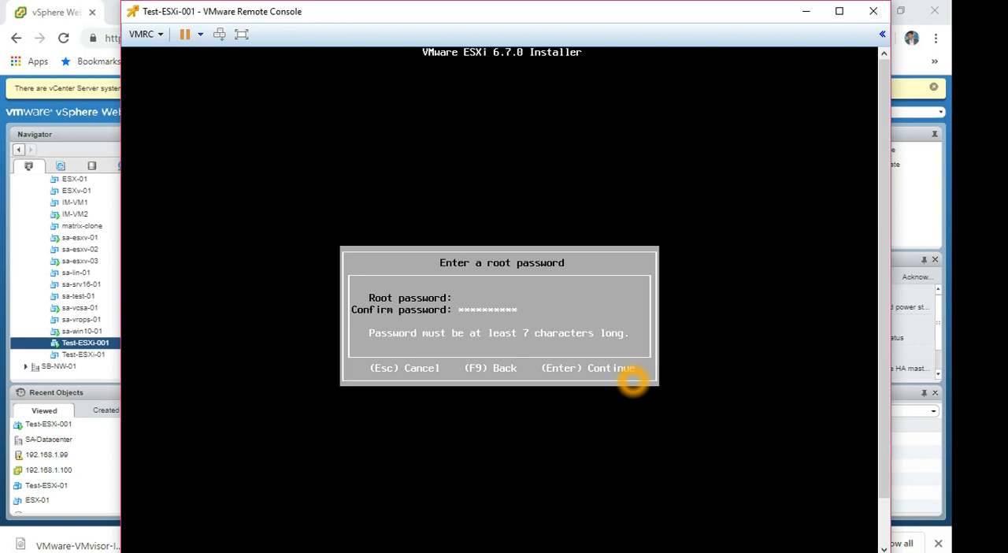
text(*********)
key(BackSpace)
key(BackSpace)
key(BackSpace)
key(BackSpace)
key(BackSpace)
key(BackSpace)
key(BackSpace)
key(BackSpace)
key(BackSpace)
key(BackSpace)
key(BackSpace)
key(BackSpace)
key(BackSpace)
key(BackSpace)
key(BackSpace)
key(BackSpace)
key(BackSpace)
key(BackSpace)
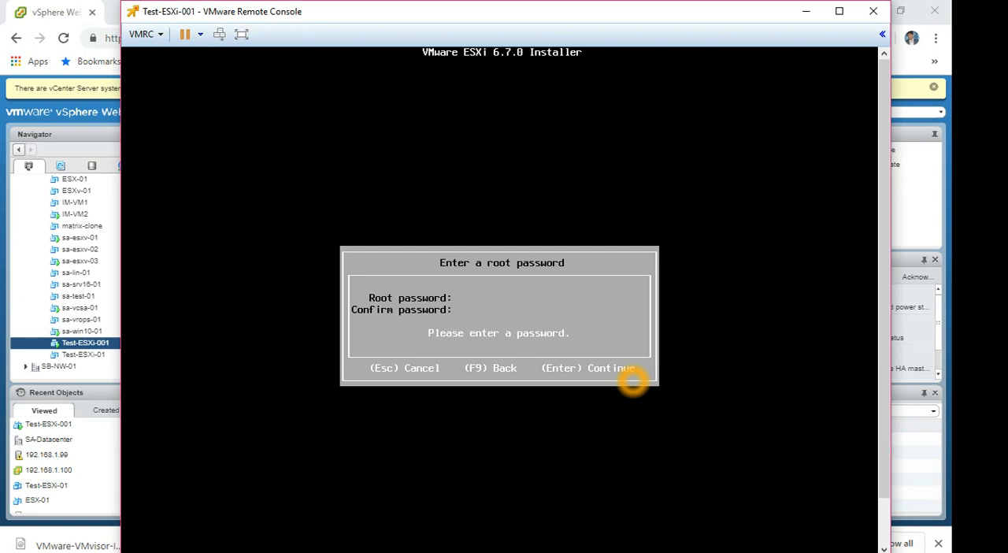
Enter the root password, repeat it in the confirmation field, and continue to the install confirmation.
text(*******)
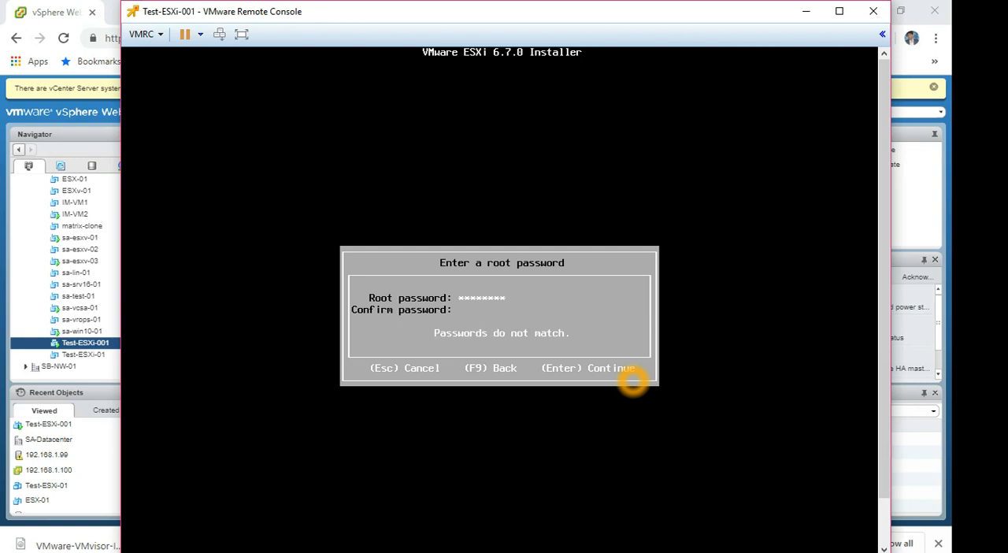
text(**********)
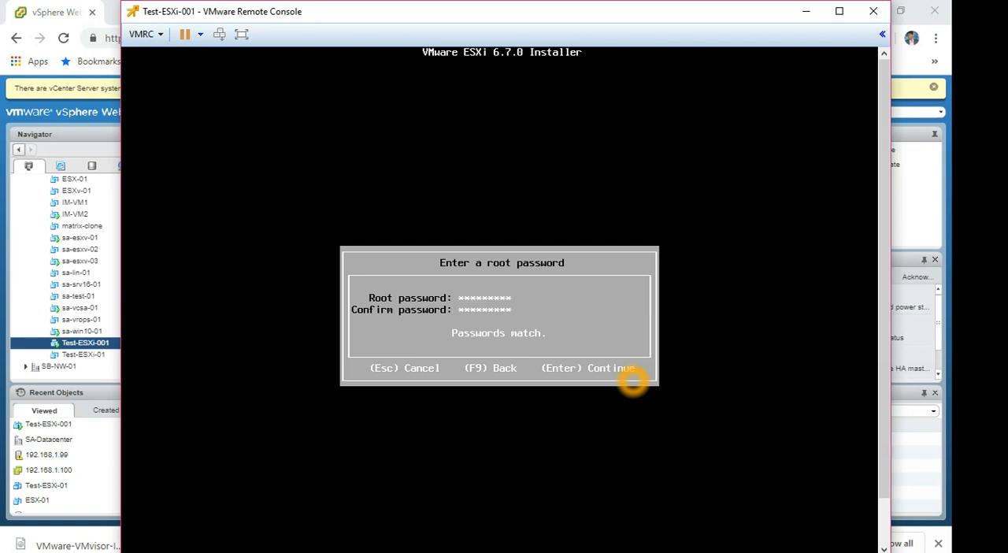
key(Return)
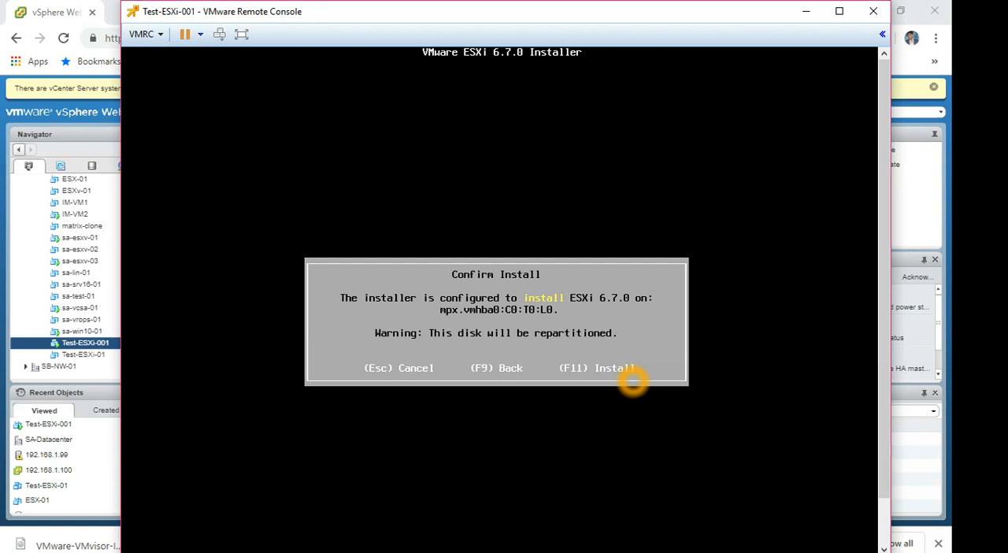
Start the ESXi 6.7.0 installation on the selected disk and reboot the server once it finishes.
key(F11)
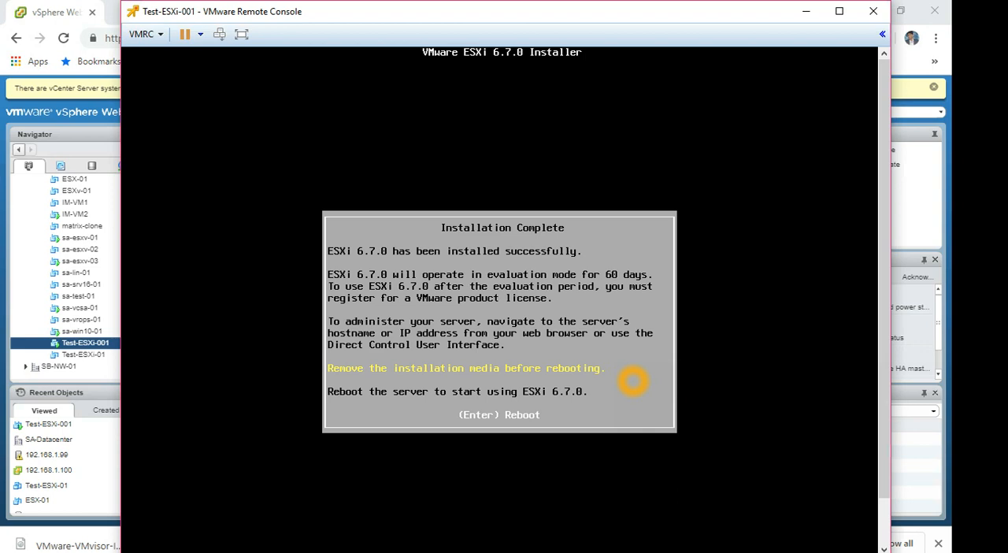
key(Return)
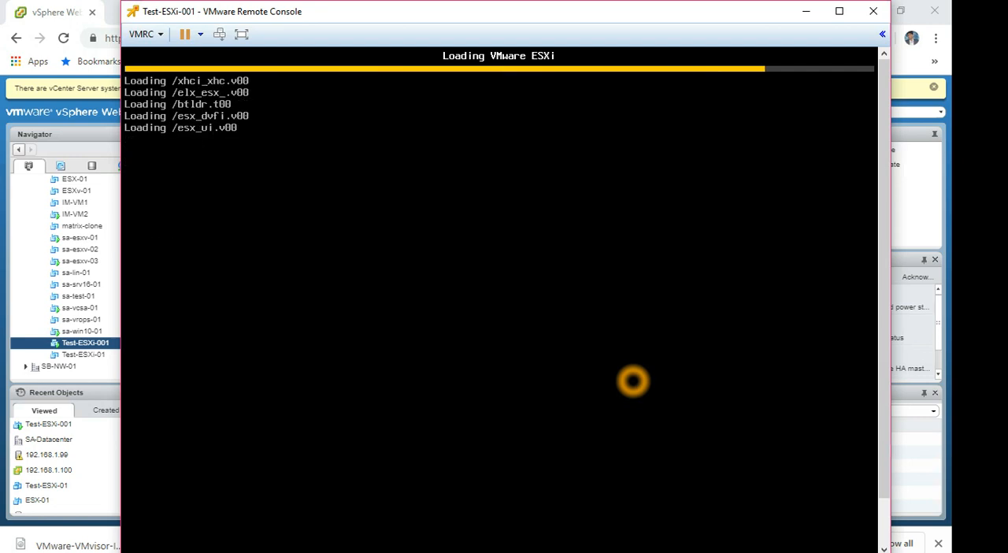
Switch to the PowerPoint slide show to review the vSphere 6.7 installation outline, and return to the Test-ESXi-001 remote console.
key(alt+Tab)
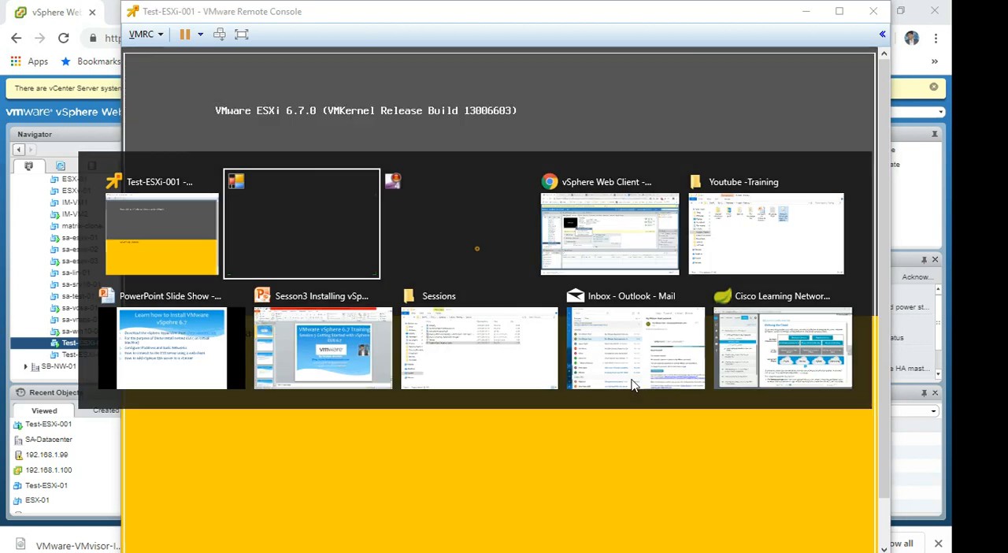
key(alt+Tab)
key(alt+Tab)
key(alt+Tab)
key(alt+Tab)
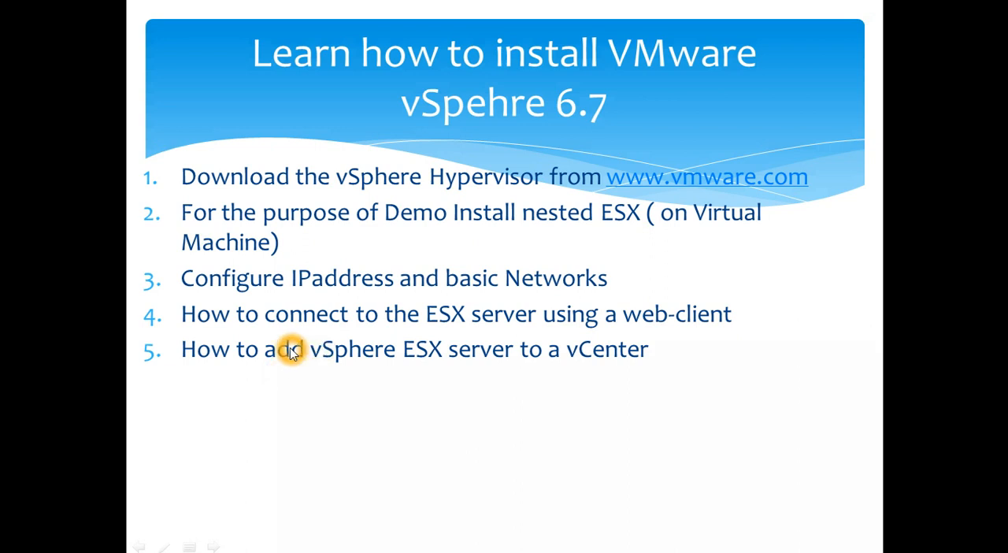
key(alt+Tab)
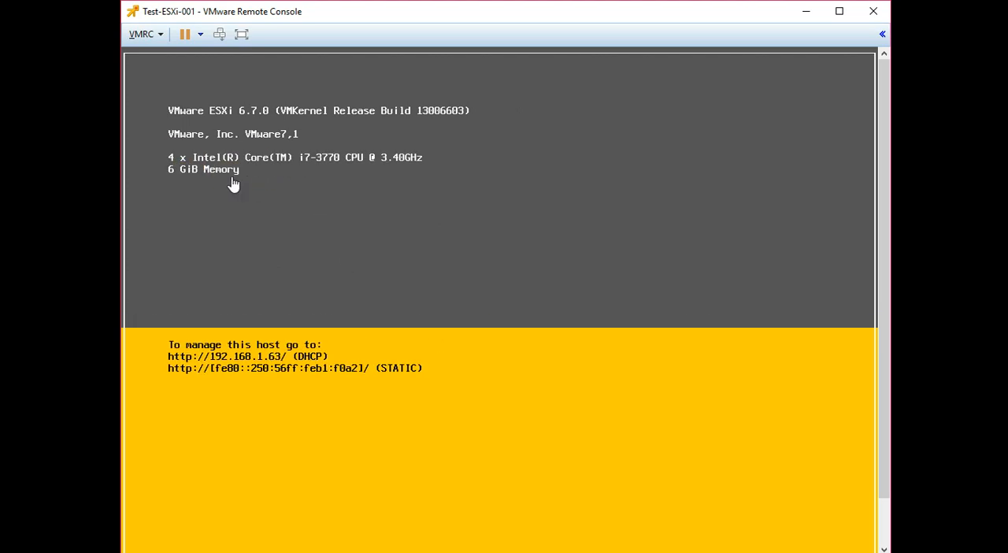
Release the pointer from the virtual machine and maximize the Test-ESXi-001 console window.
click(252, 214)
click(387, 257)
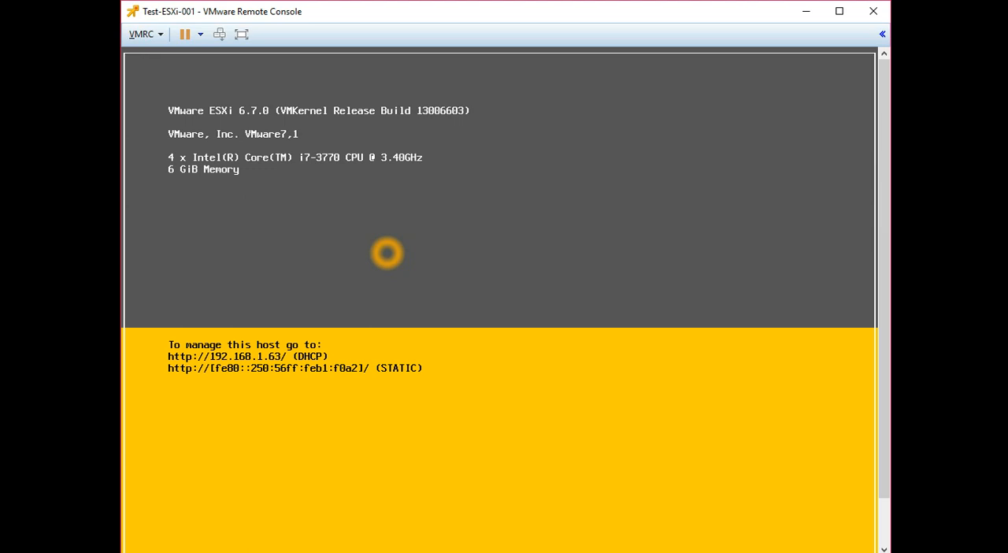
click(401, 298)
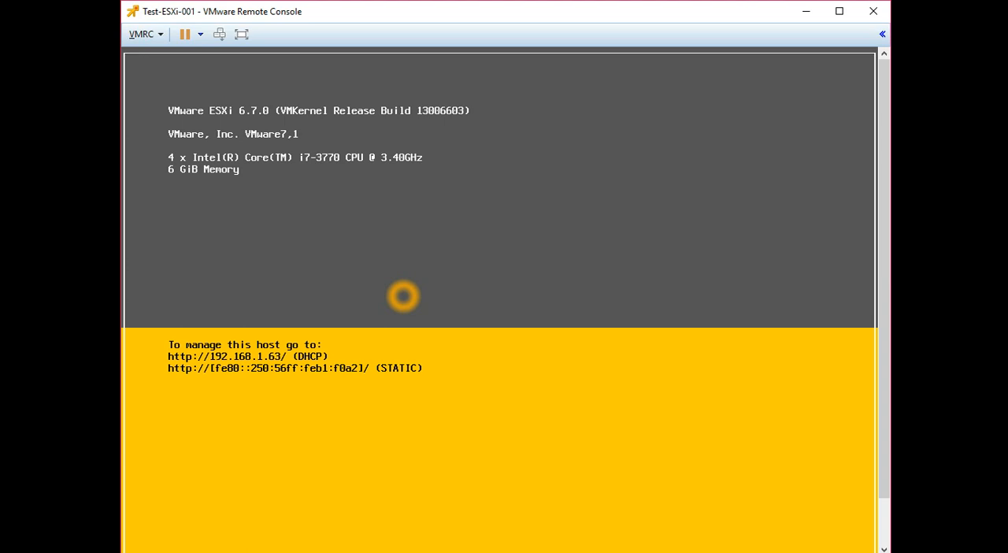
key(ctrl+alt)
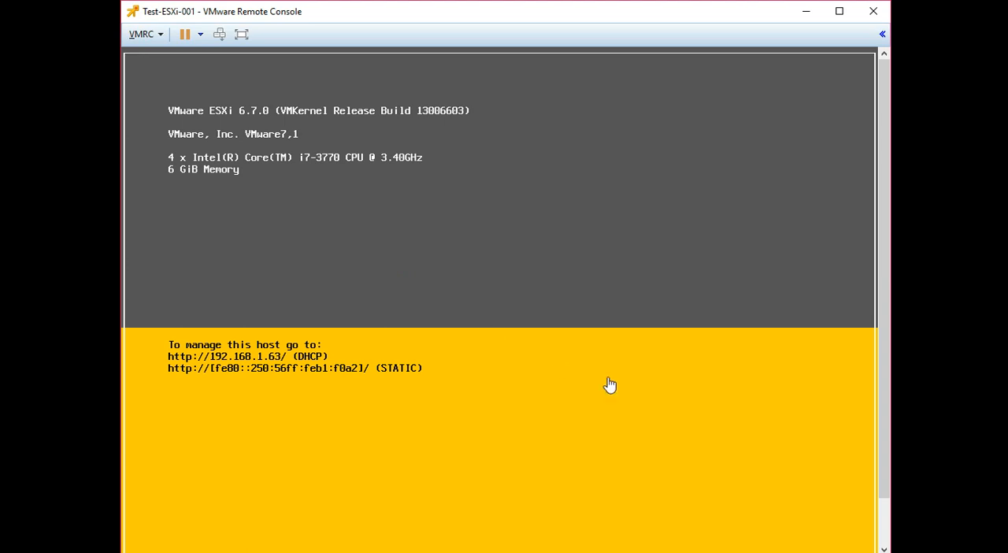
drag(884, 407, 893, 479)
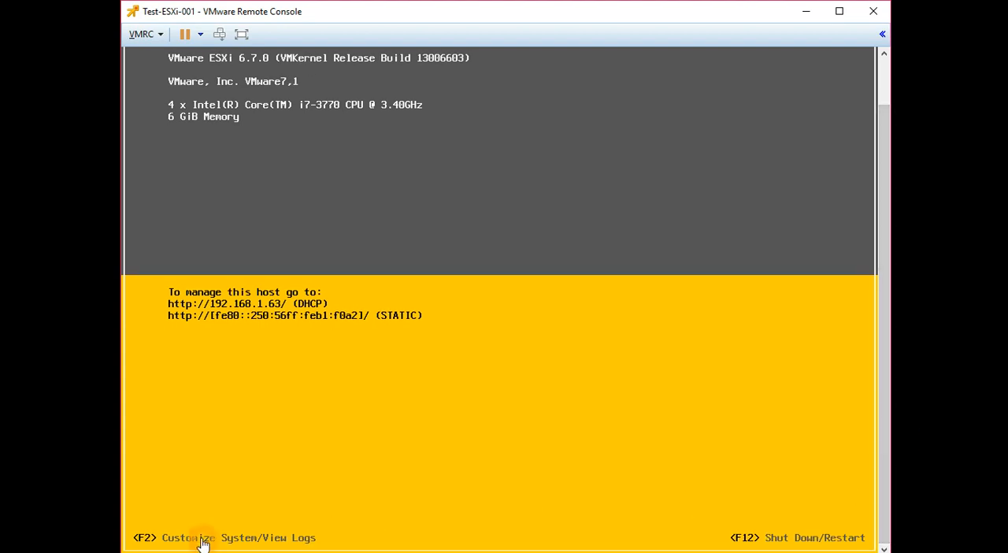
click(840, 11)
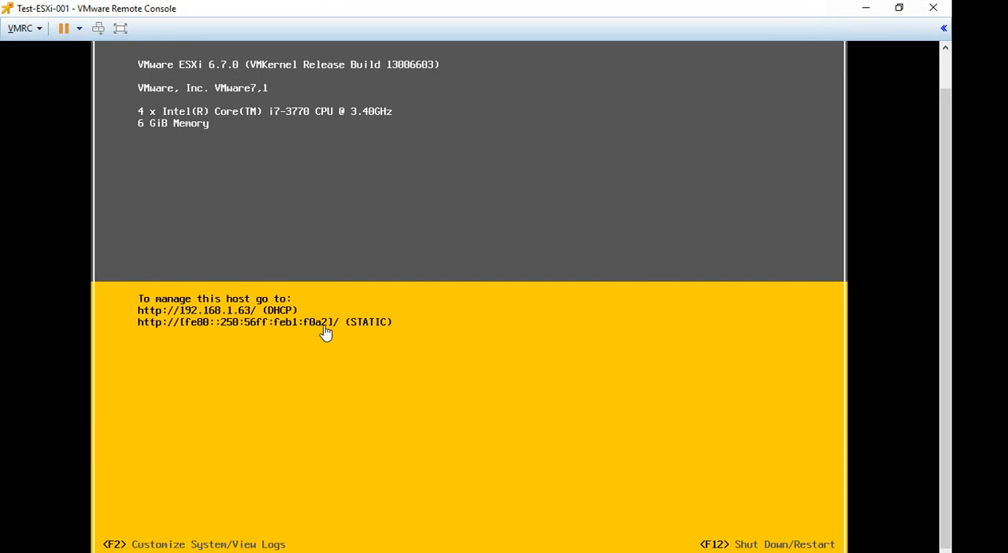
Open the host's system customization and log in as root with the account password.
click(161, 540)
click(678, 483)
key(F2)
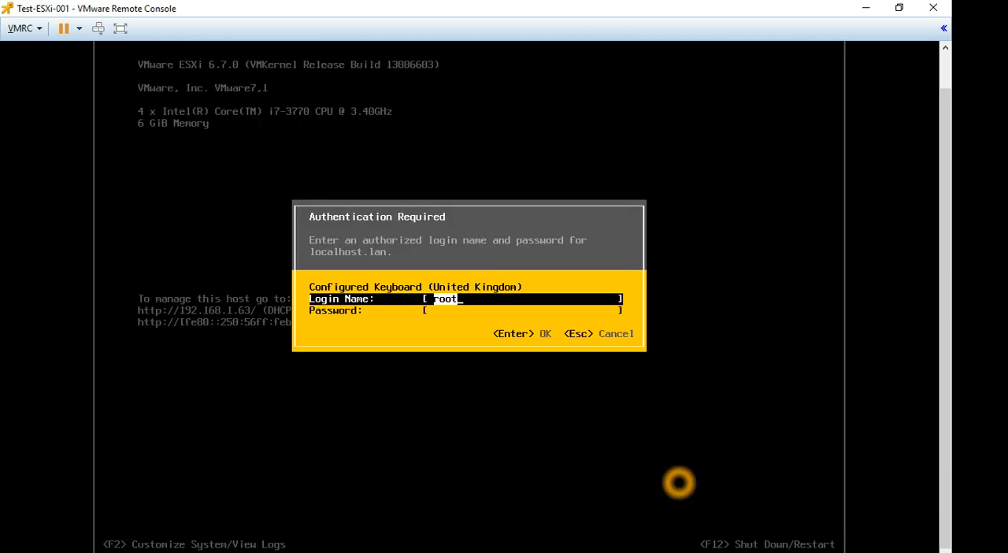
key(Tab)
text(********)
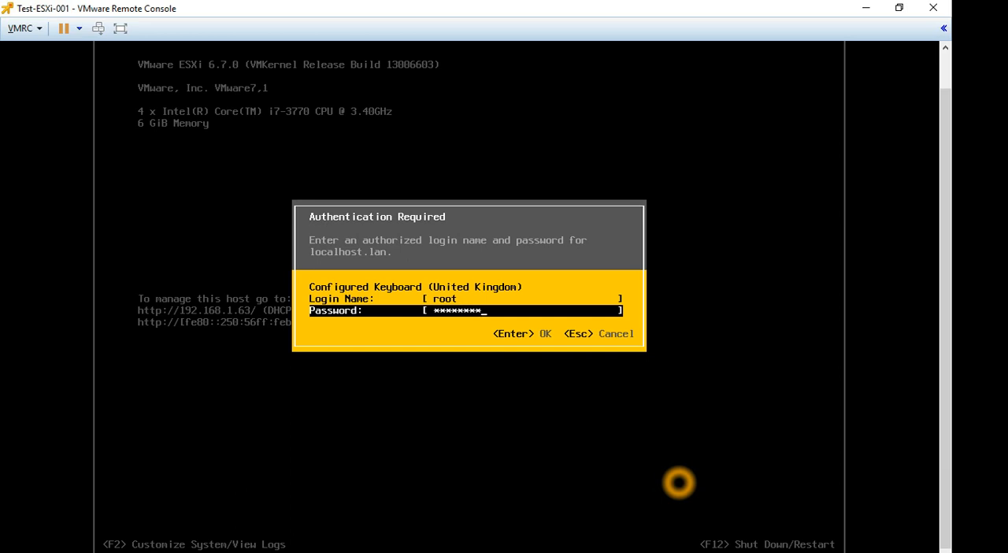
text(*)
key(Return)
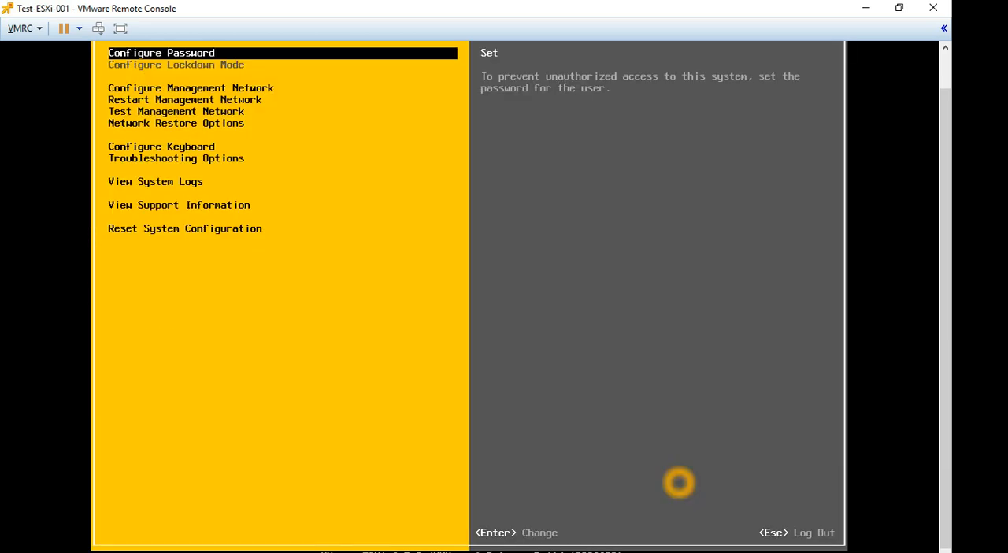
Look through the system customization options and open the management network configuration.
key(Down)
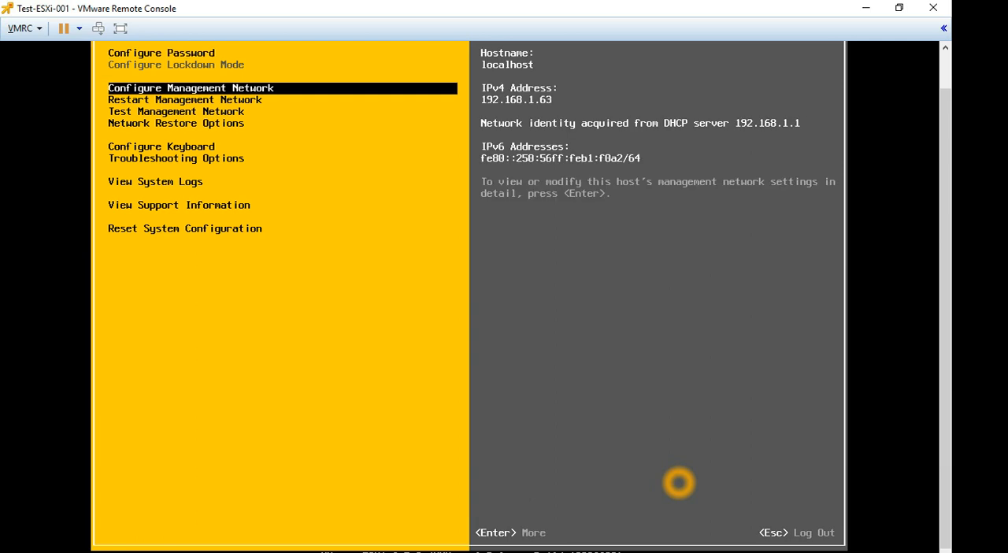
key(Down)
key(Down)
key(Down)
key(Down)
key(Down)
key(Down)
key(Down)
key(Down)
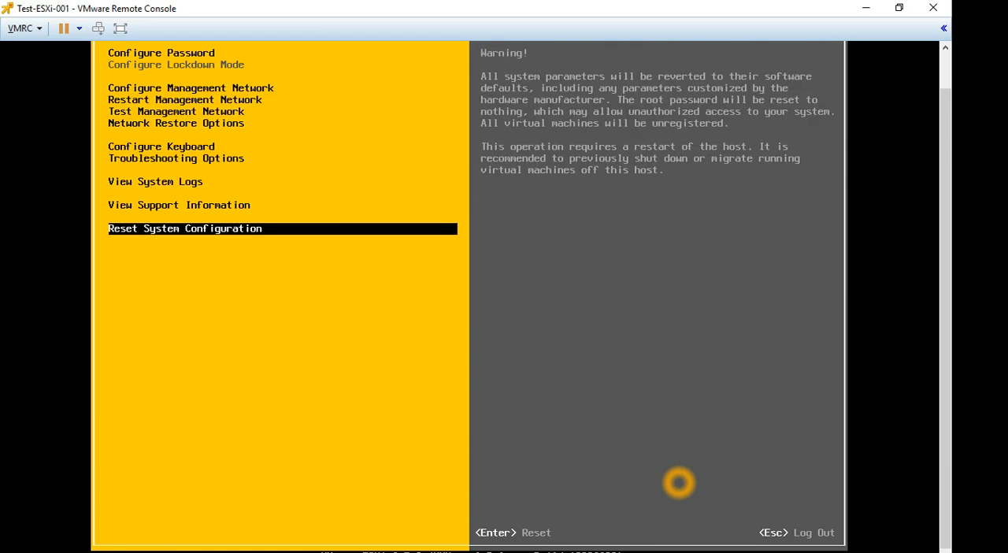
key(Up)
key(Up)
key(Up)
key(Up)
key(Up)
key(Up)
key(Up)
key(Up)
key(Up)
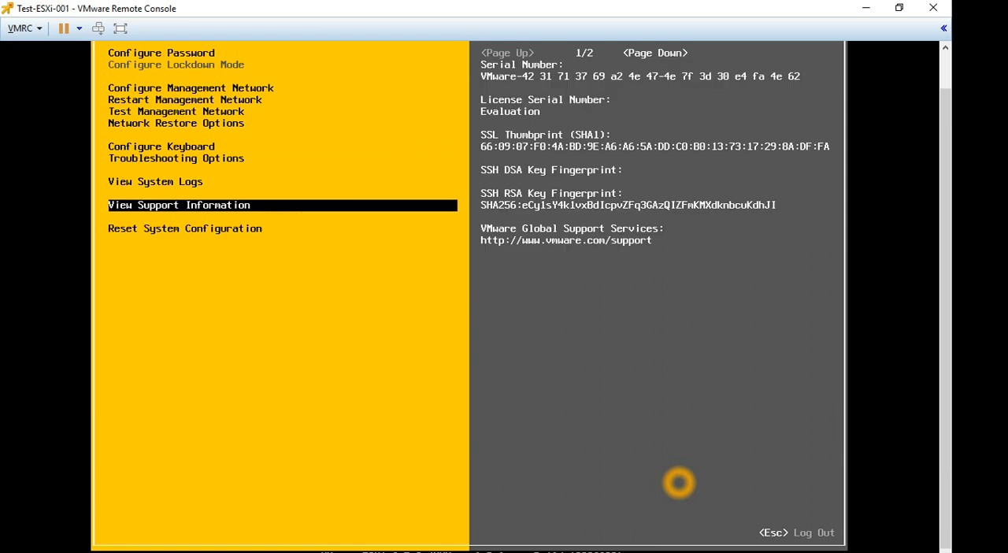
key(Down)
key(Down)
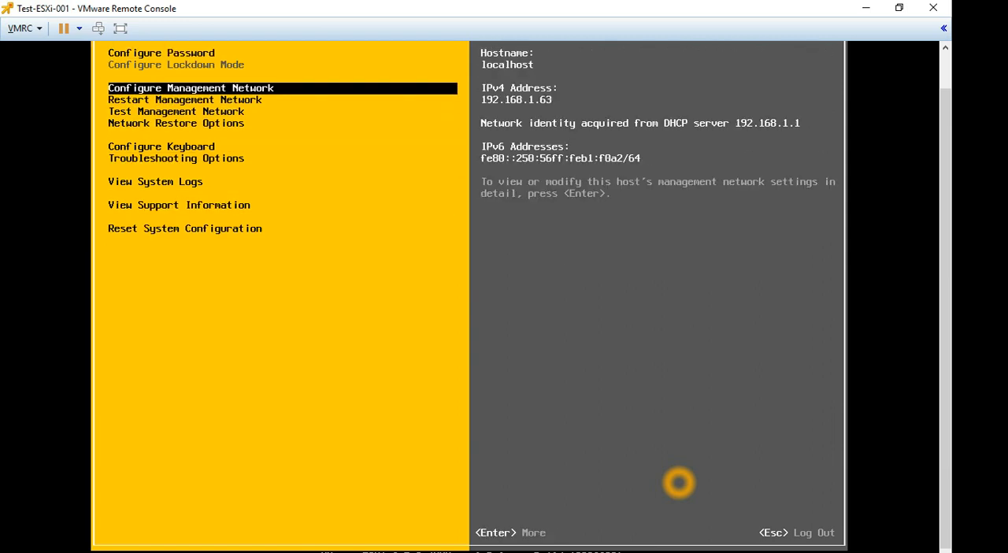
key(Return)
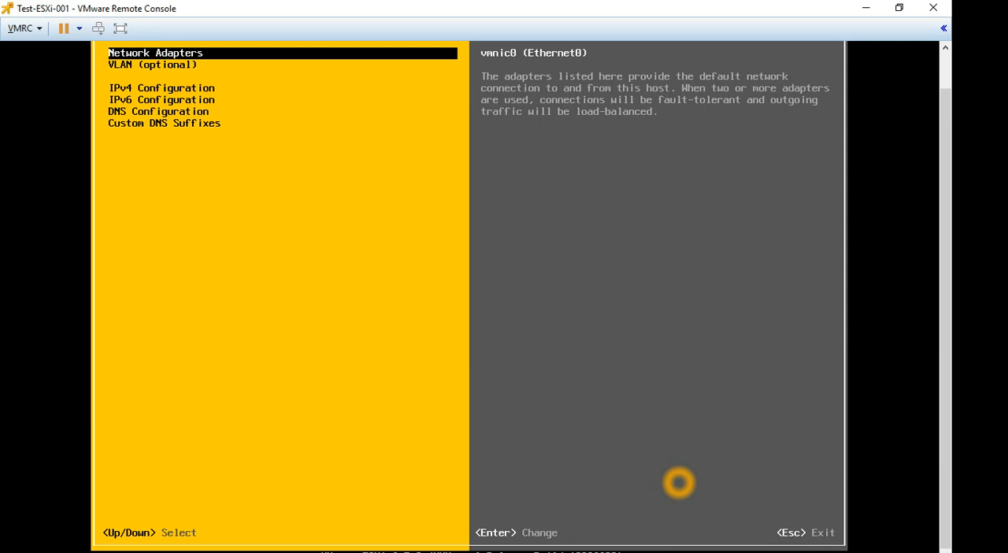
Open the IPv4 configuration and select the static IPv4 address and network configuration option.
key(Down)
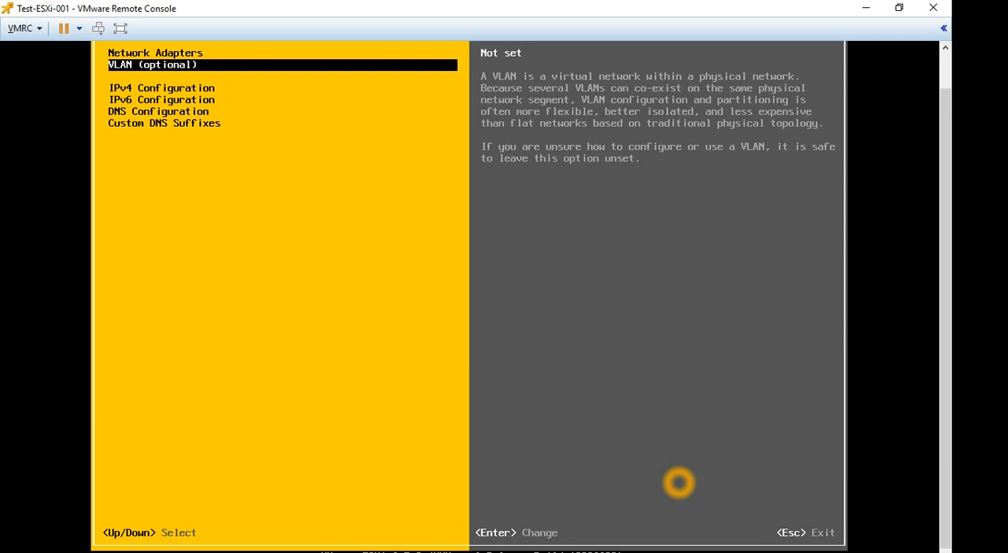
key(Down)
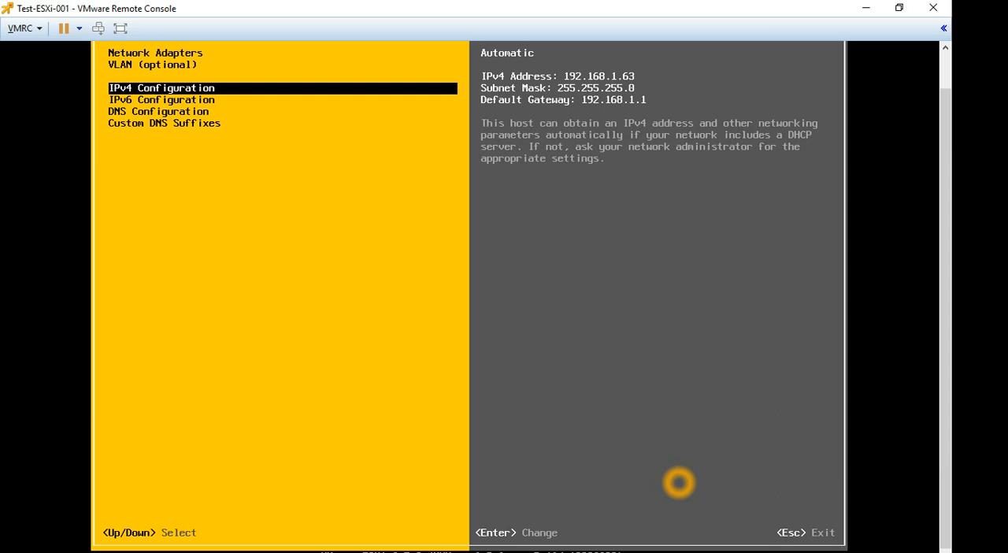
key(Return)
key(Down)
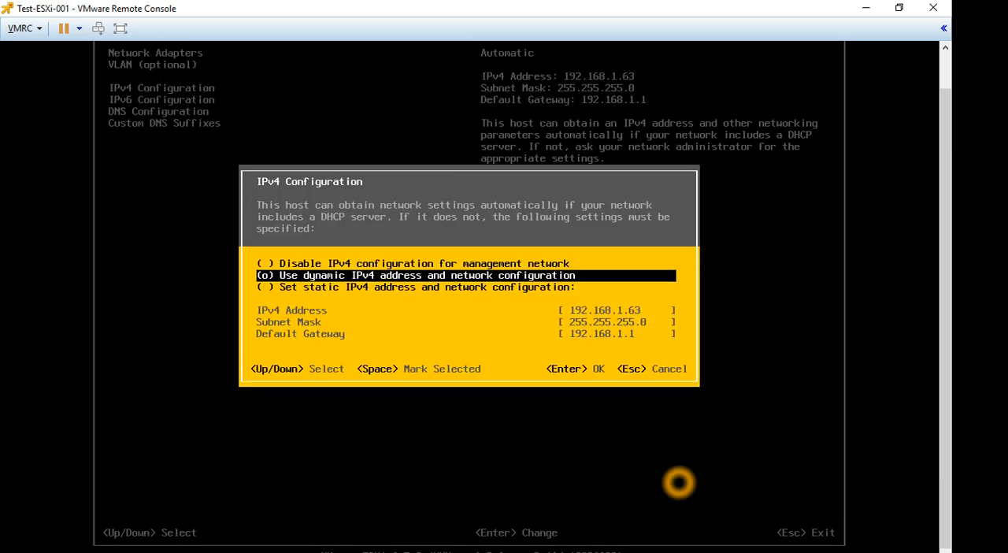
key(Down)
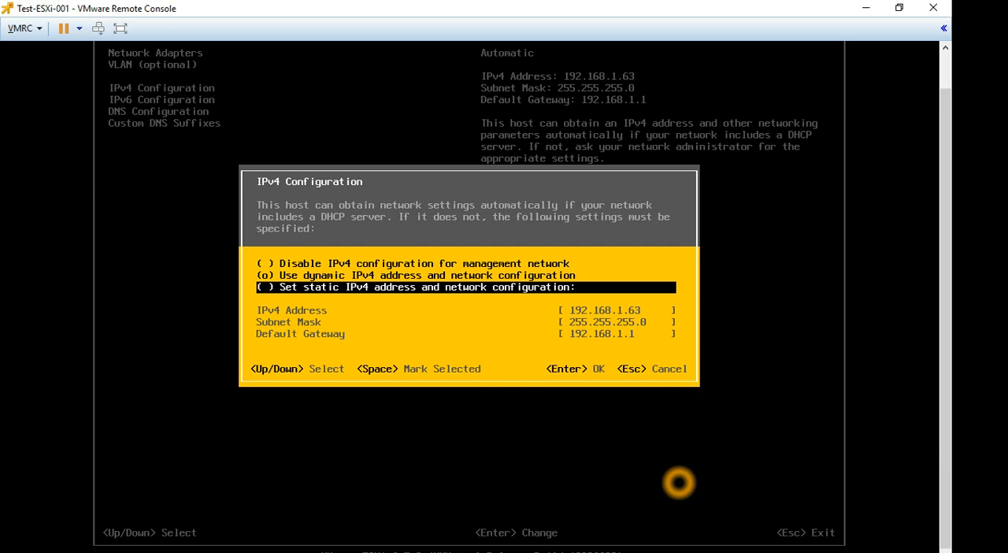
key(space)
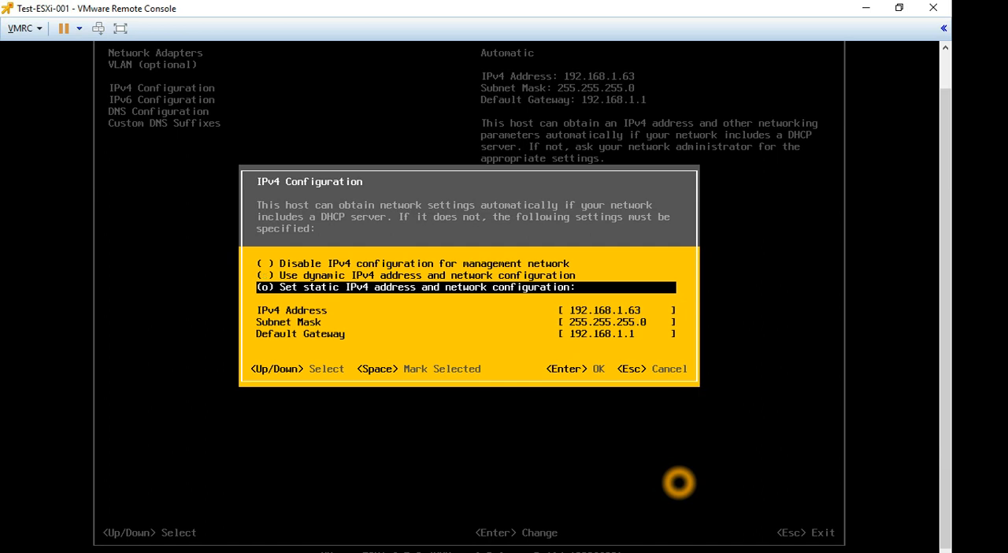
Set the static IPv4 address to 192.168.1.60 and accept the IPv4 configuration.
key(Down)
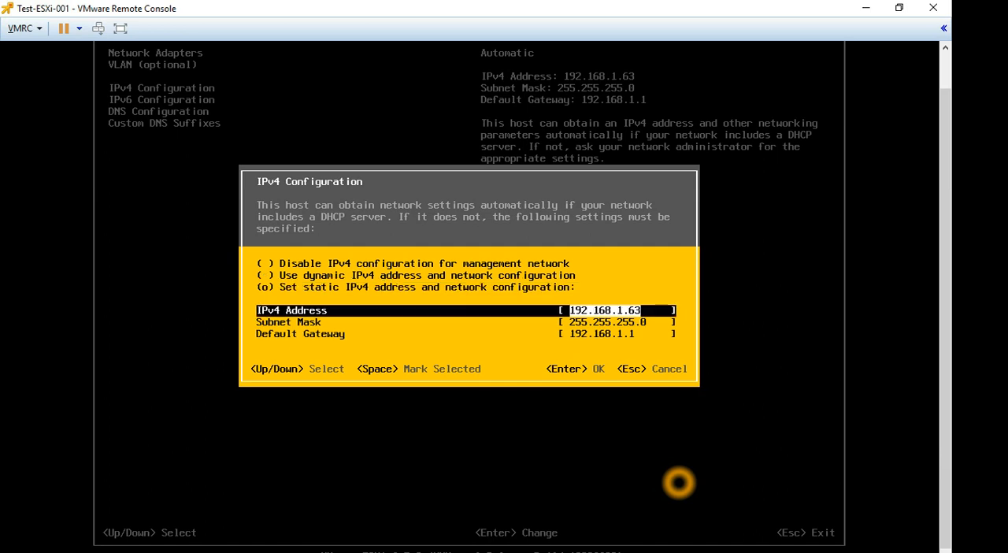
key(Right)
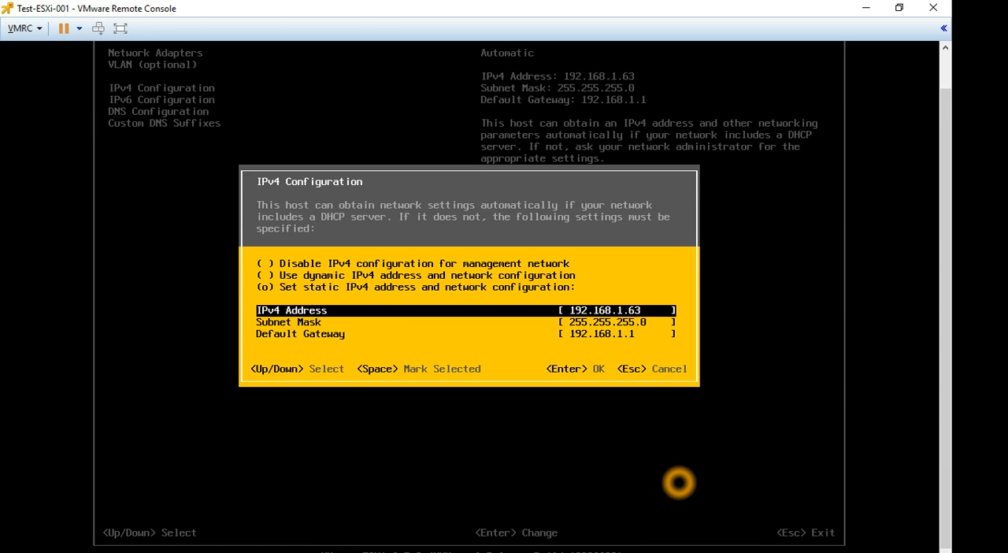
key(Down)
key(Down)
key(Up)
key(Up)
key(Up)
key(Down)
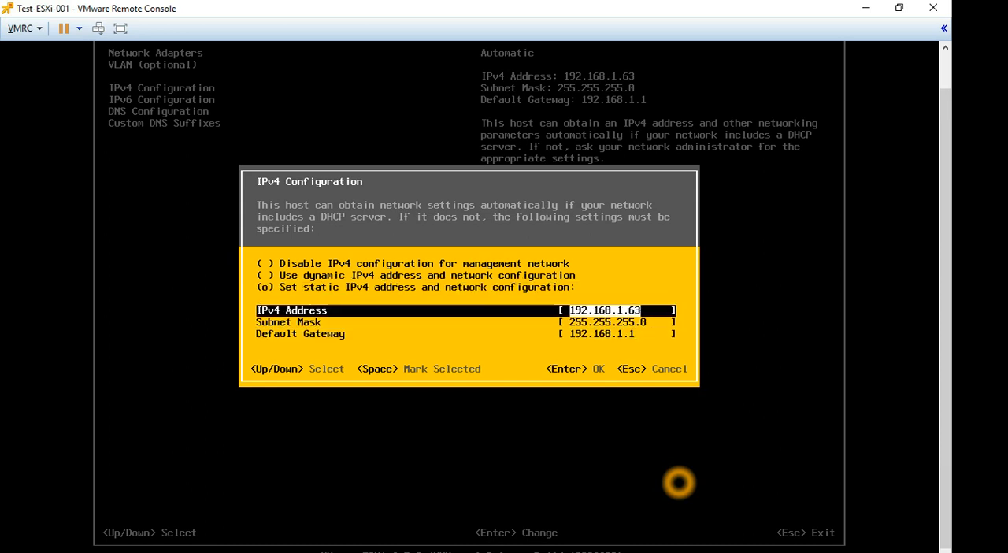
key(BackSpace)
text(0)
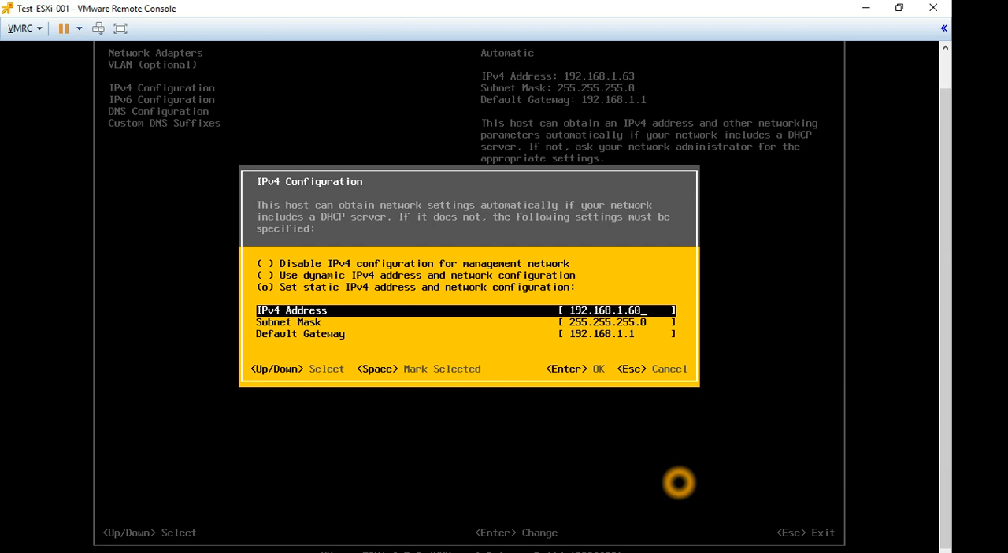
key(Down)
key(Down)
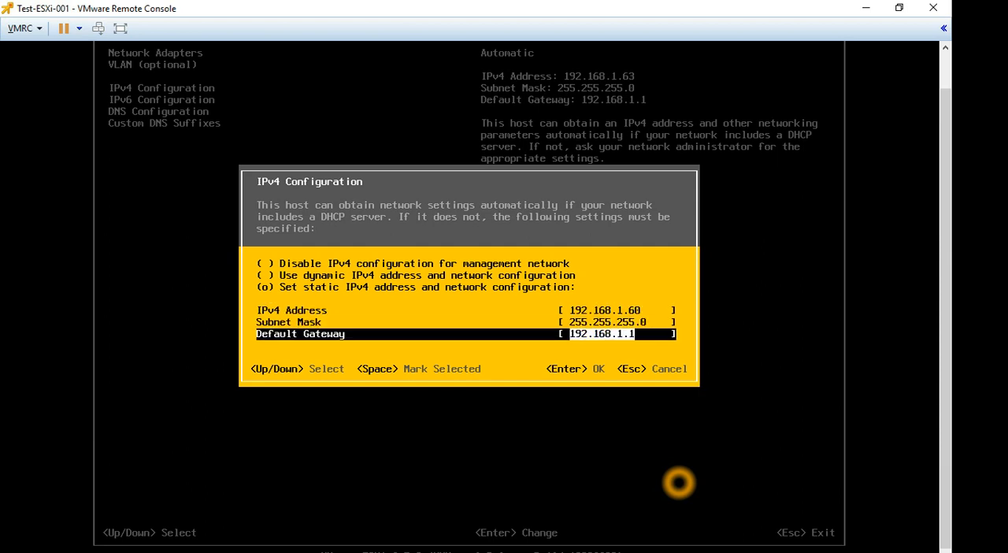
key(Return)
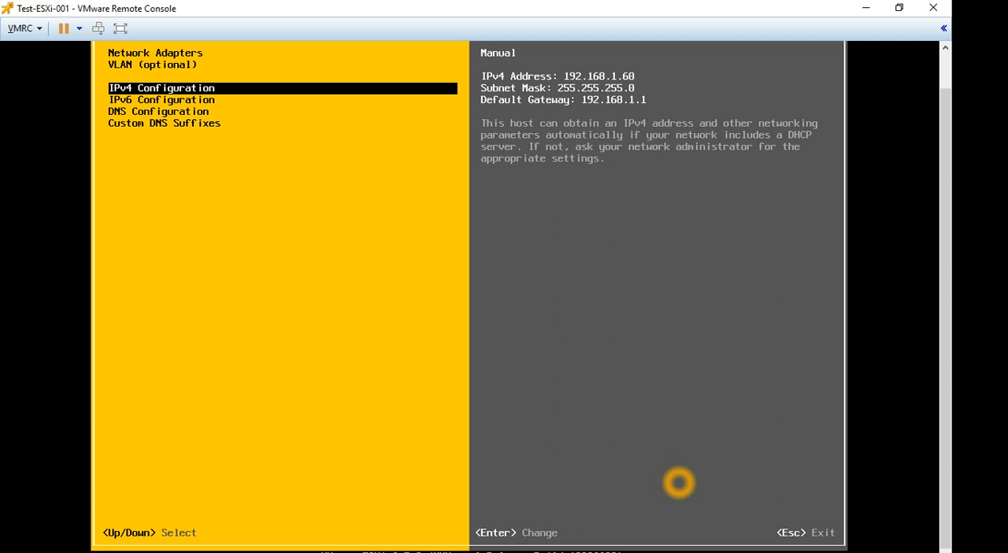
Replace the host's custom DNS suffix with vlab.local.
key(Down)
key(Down)
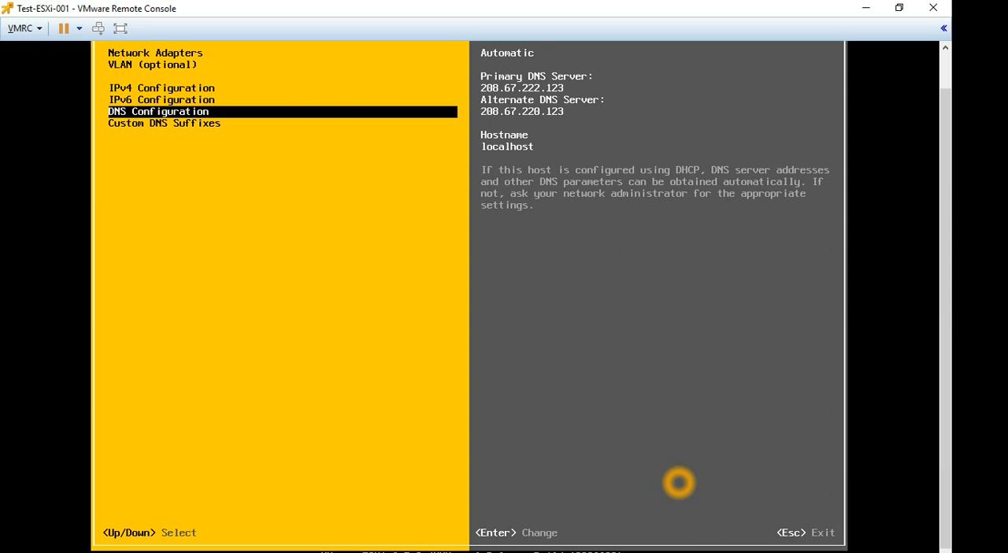
key(Down)
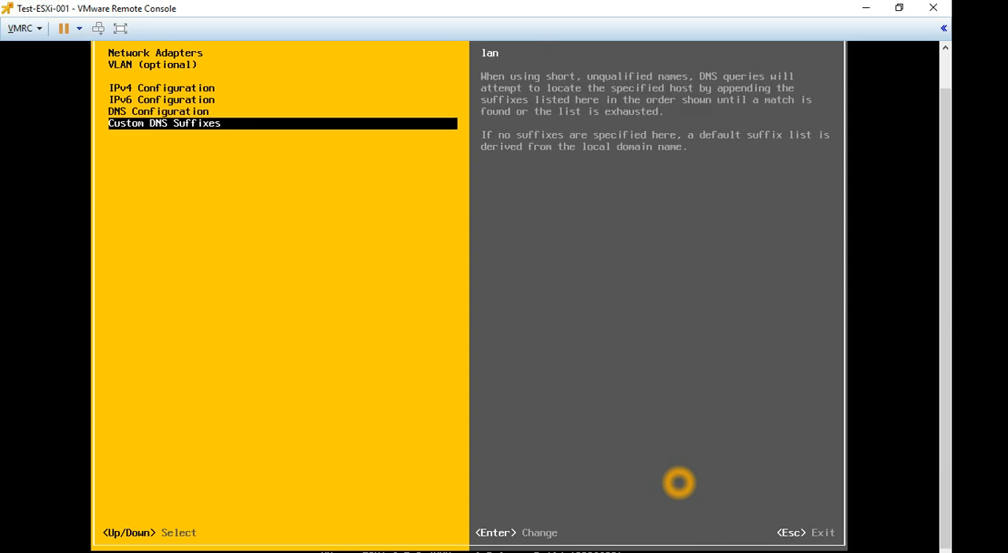
key(Return)
key(BackSpace)
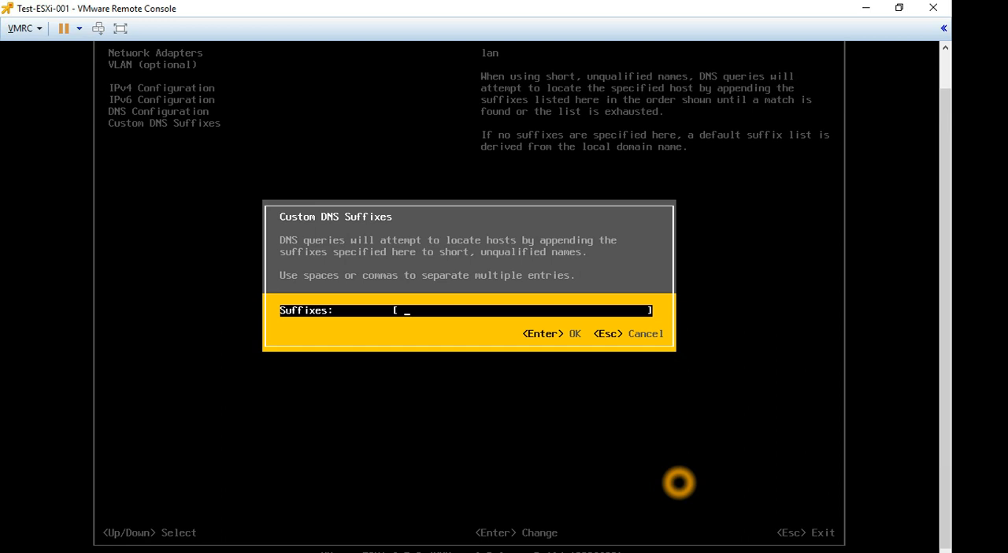
text(te)
key(BackSpace)
key(BackSpace)
text(.local)
key(BackSpace)
key(BackSpace)
key(BackSpace)
key(BackSpace)
key(BackSpace)
key(BackSpace)
text(vlab.local)
key(Return)
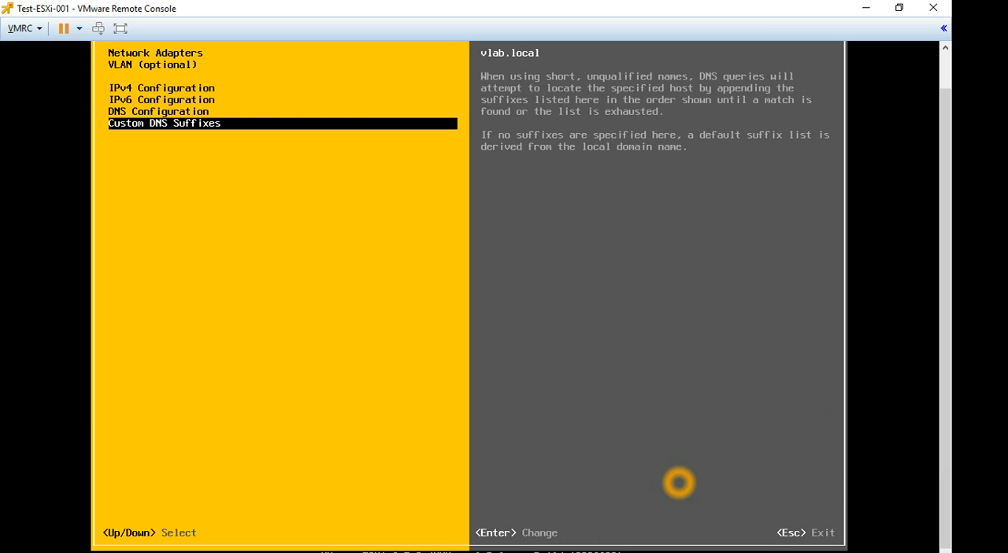
Leave the management network configuration and return to the system customization menu.
key(Escape)
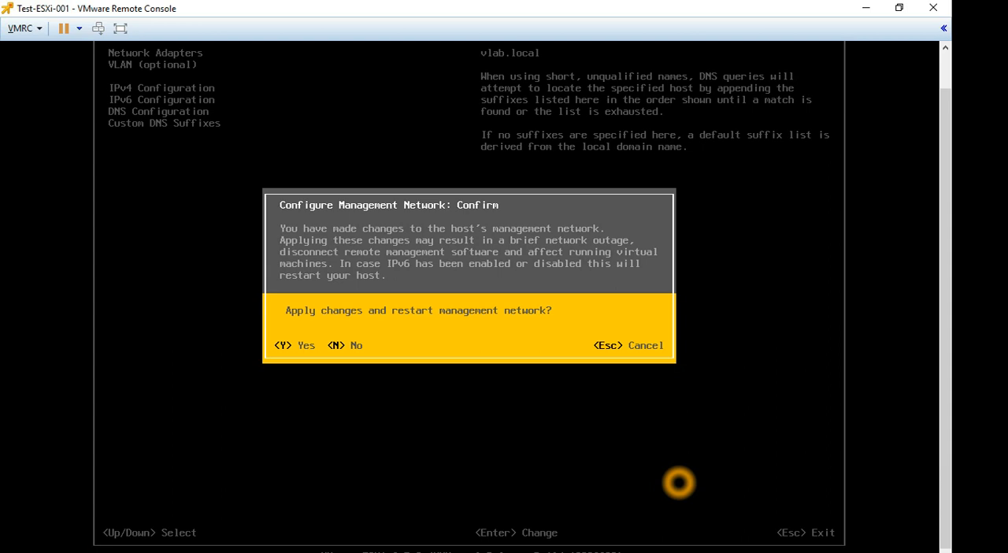
key(Escape)
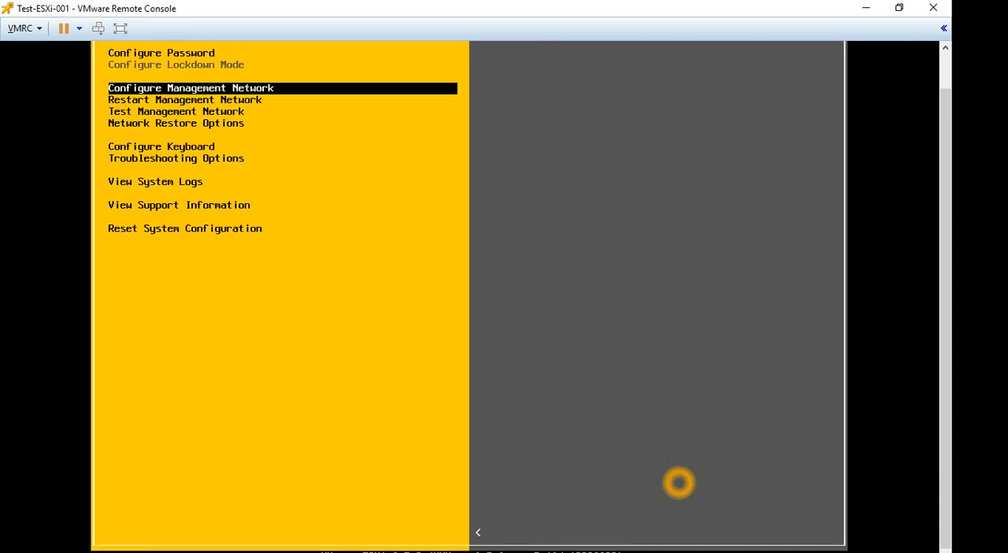
Run the management network test with the default ping addresses and hostname, and dismiss the test results.
key(Down)
key(Down)
key(Down)
key(Down)
key(Down)
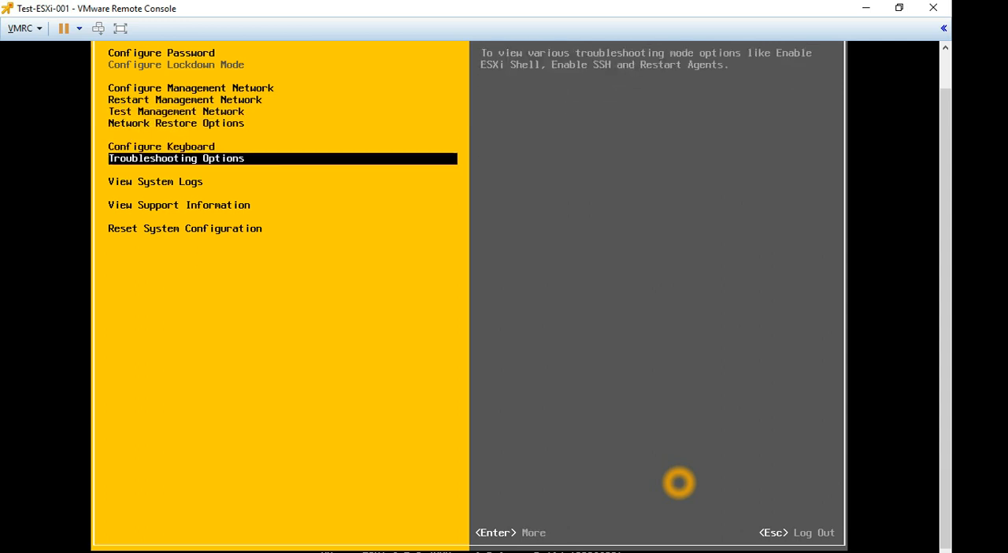
key(Up)
key(Up)
key(Up)
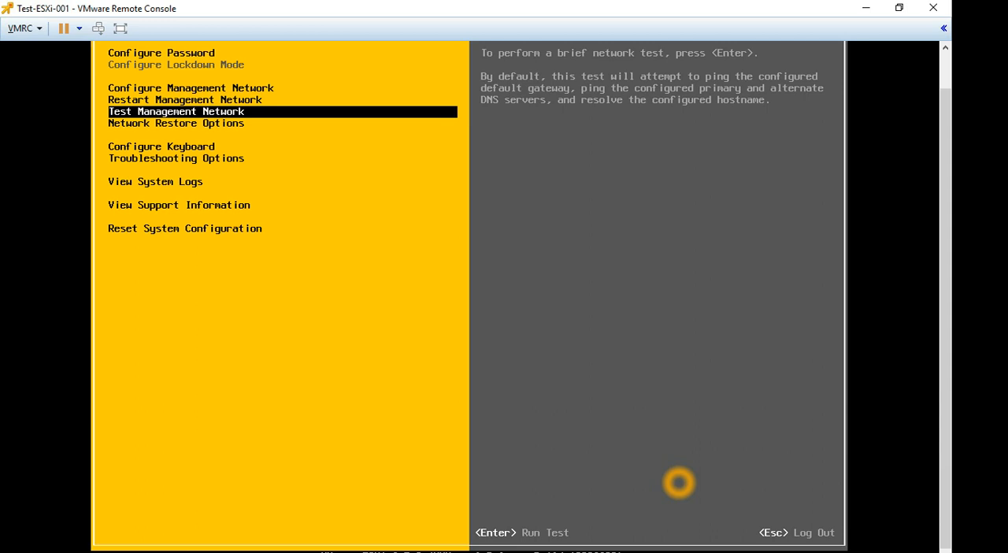
key(Return)
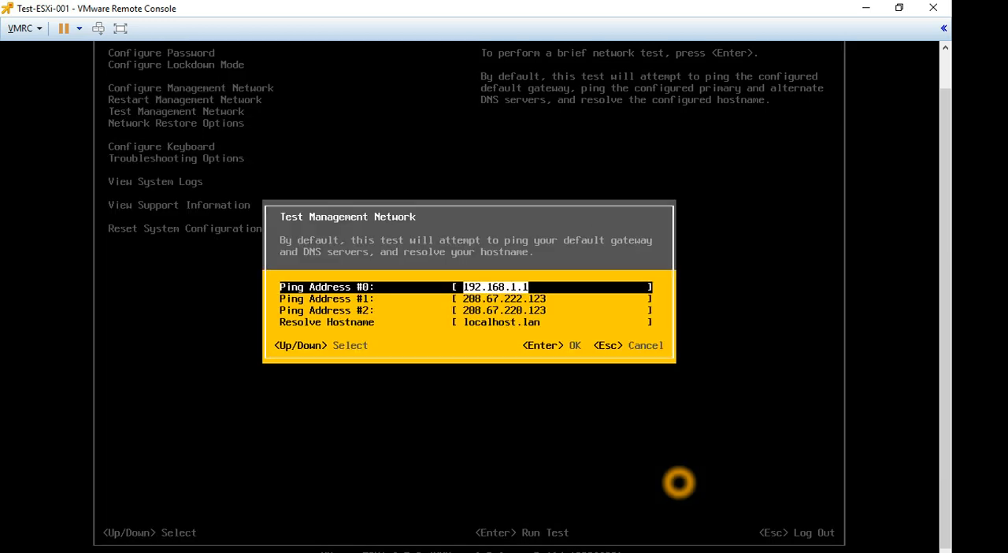
key(Return)
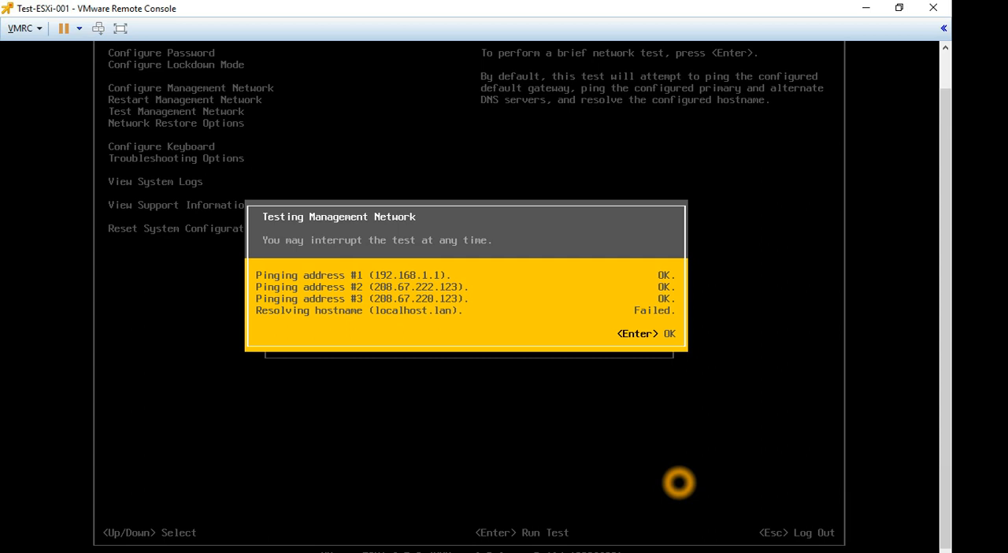
key(Return)
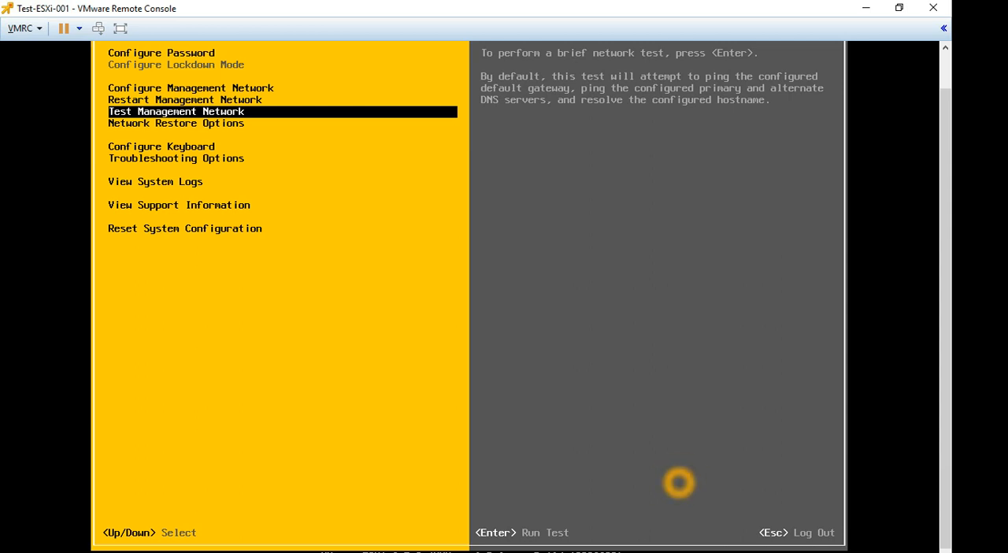
Restore the remote console to a smaller window, move it low on the desktop and switch to the Chrome window.
click(866, 14)
click(899, 9)
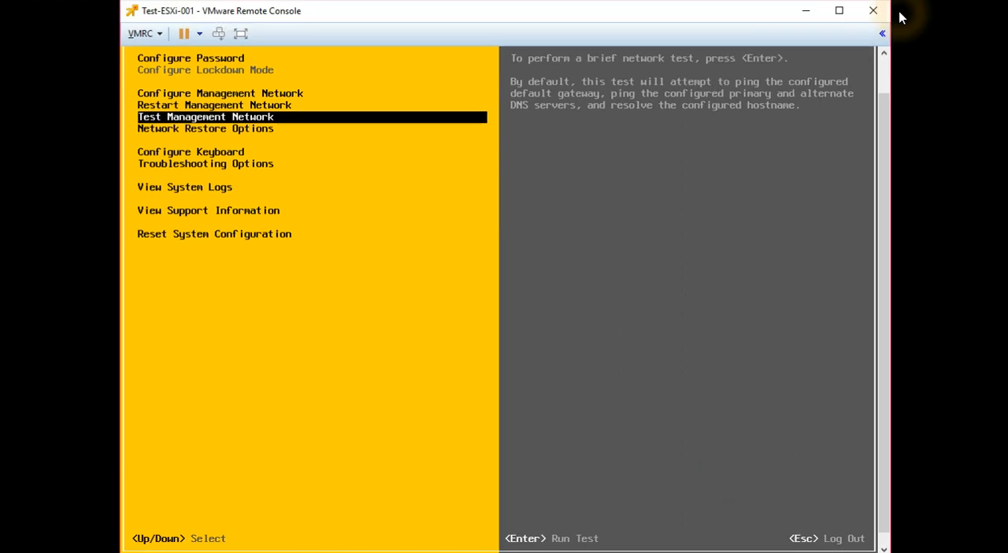
click(649, 12)
drag(651, 23, 670, 396)
drag(675, 392, 698, 388)
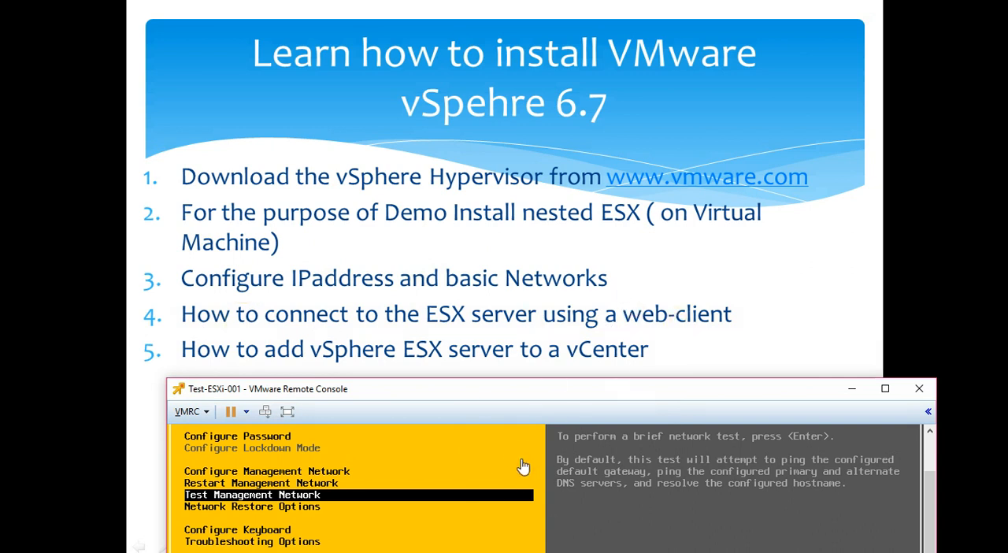
key(alt+Tab)
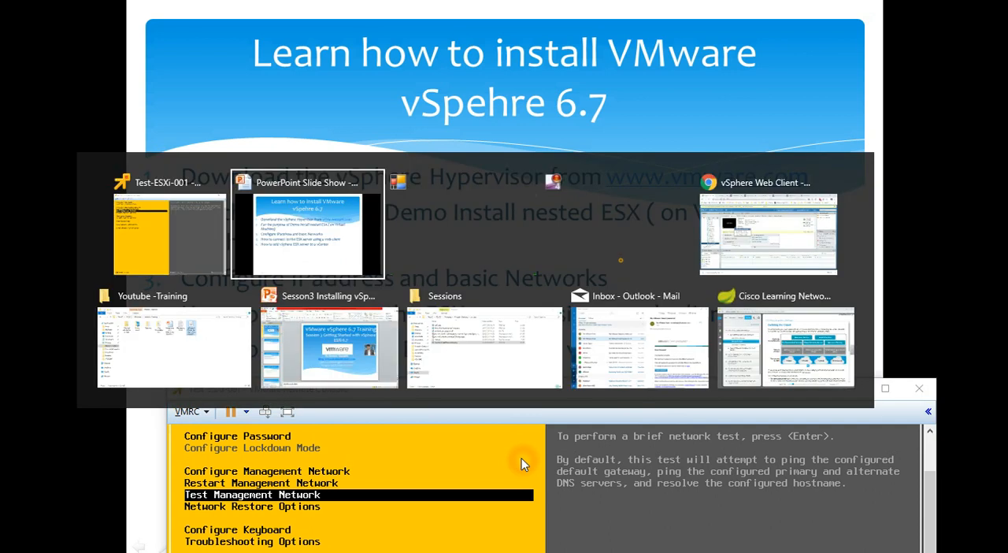
key(Tab)
key(Tab)
key(Tab)
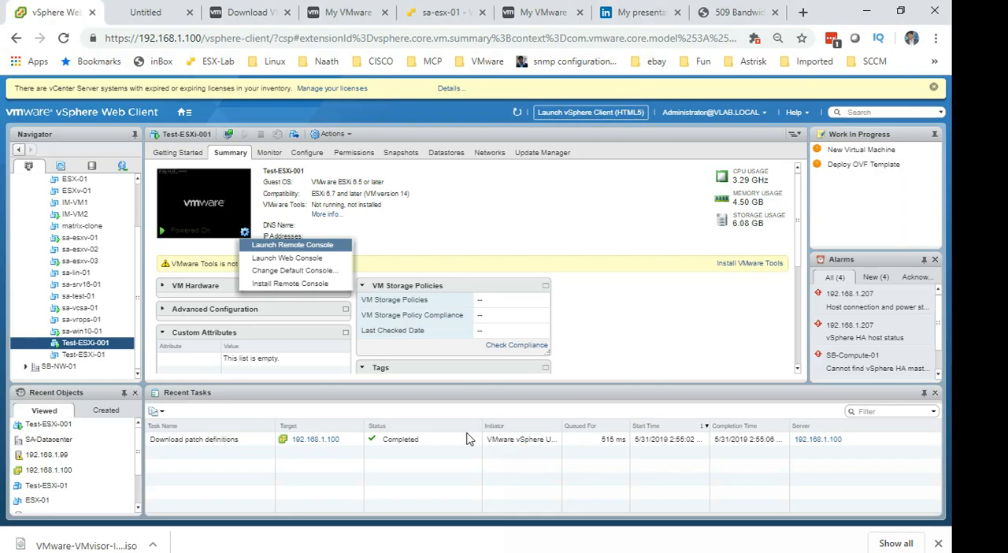
click(147, 15)
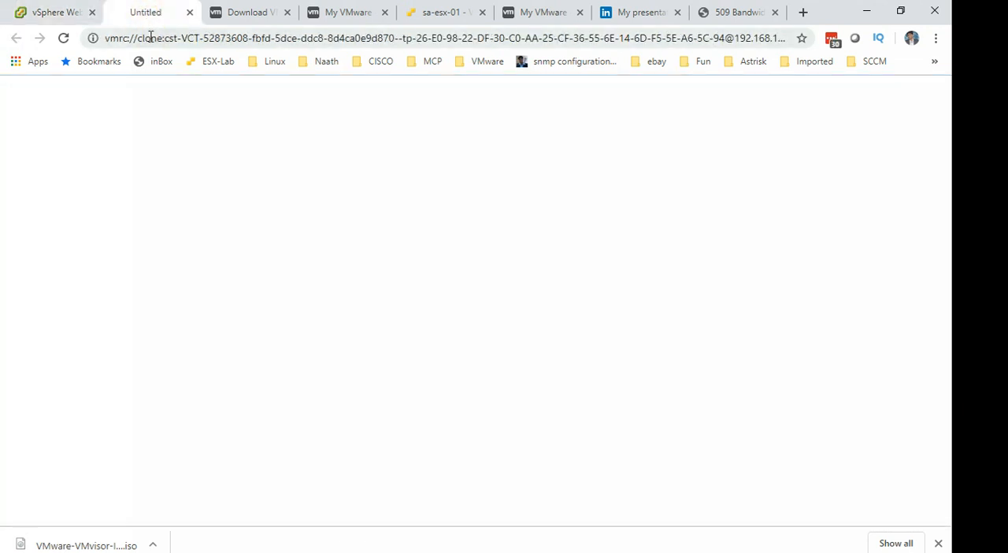
click(149, 37)
text(htt)
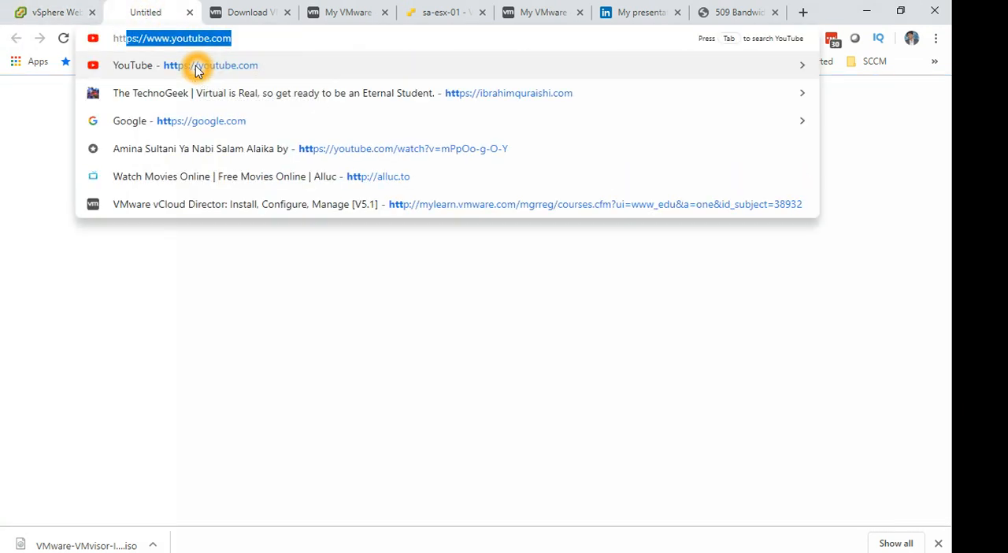
text(ps://)
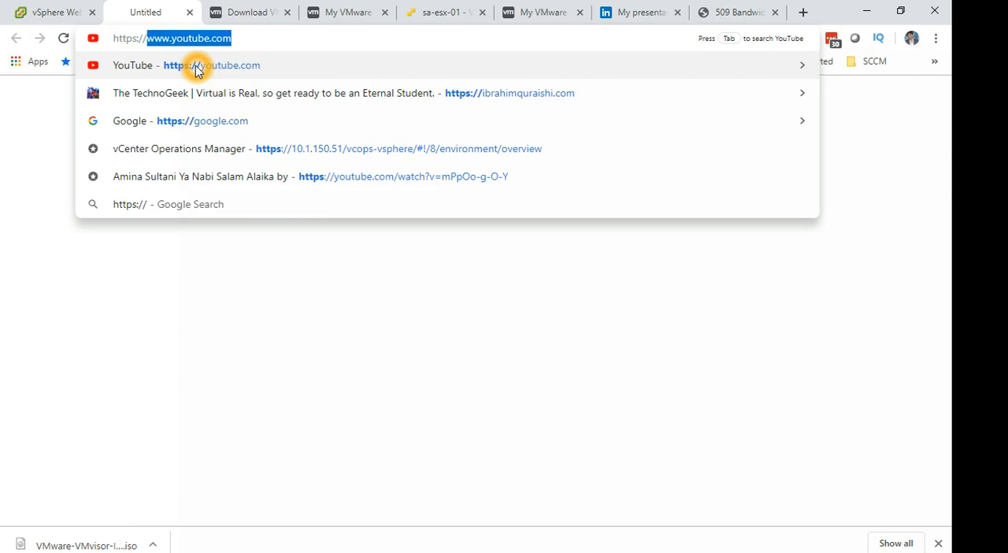
text(1)
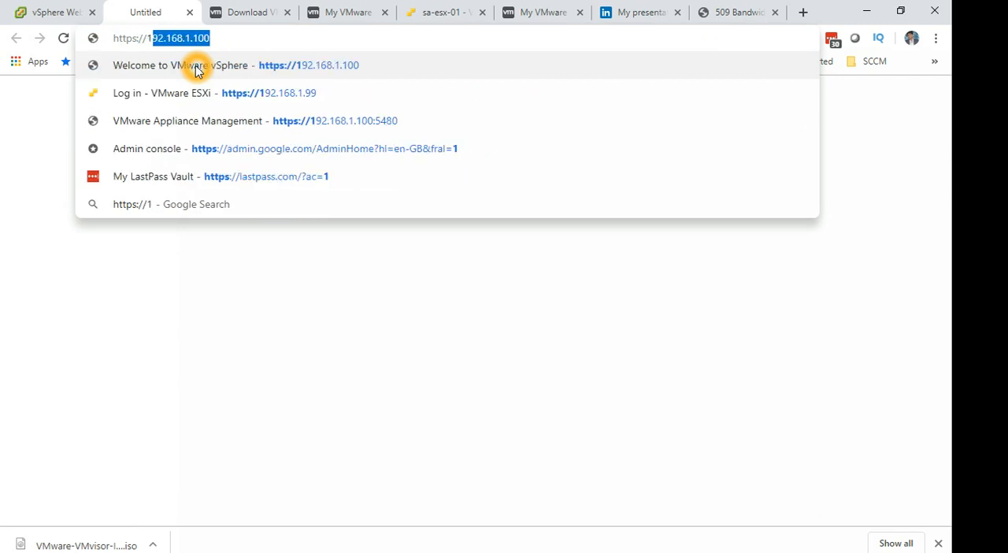
text(92.168.1.)
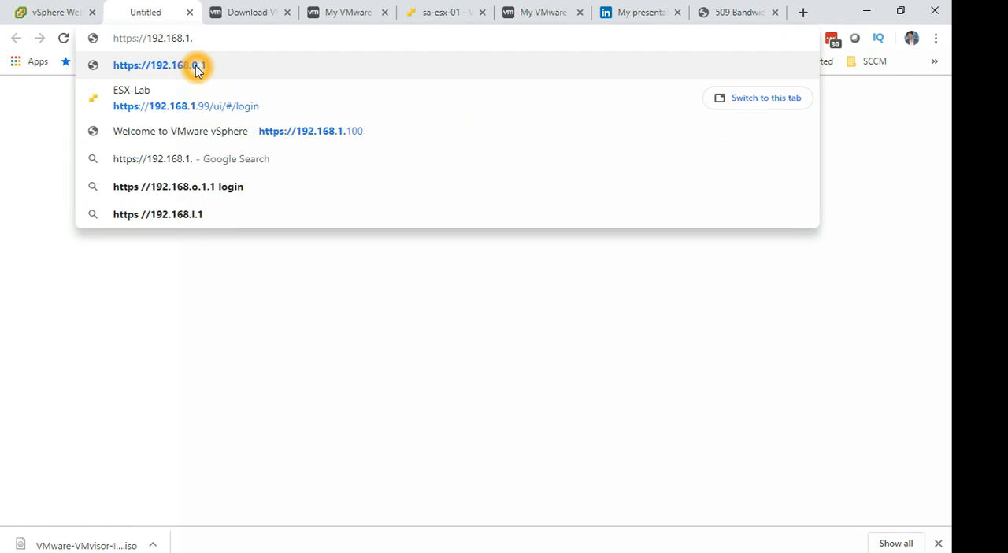
text(60)
click(197, 68)
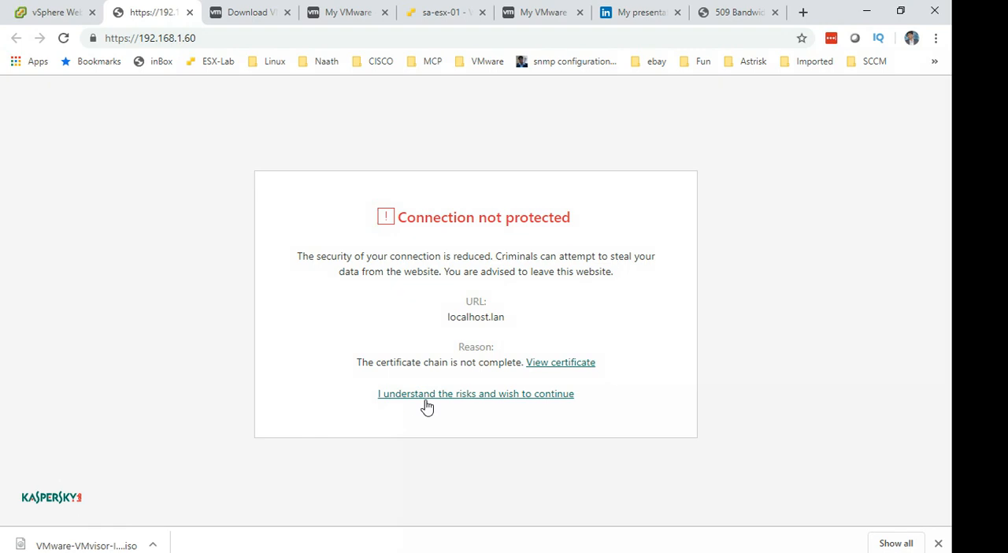
click(427, 396)
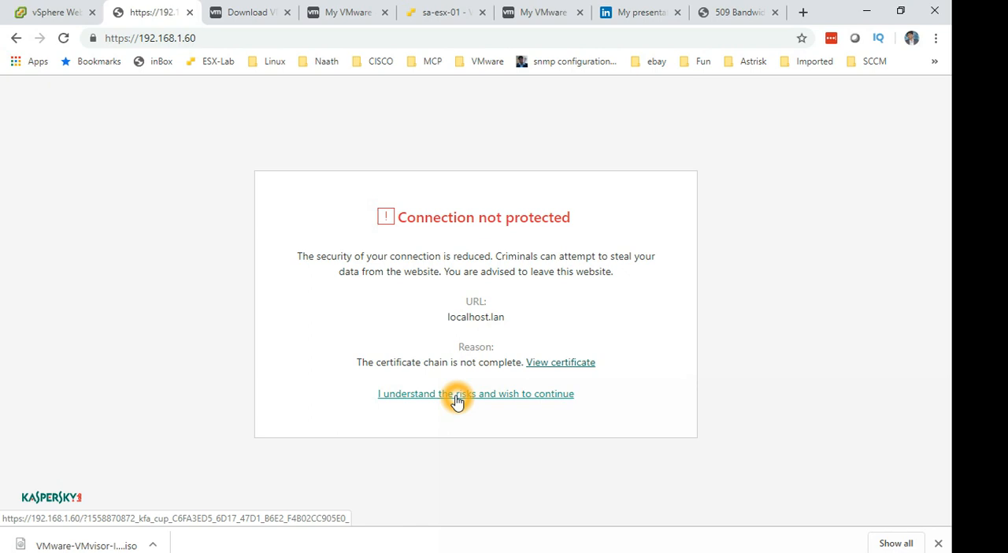
click(456, 400)
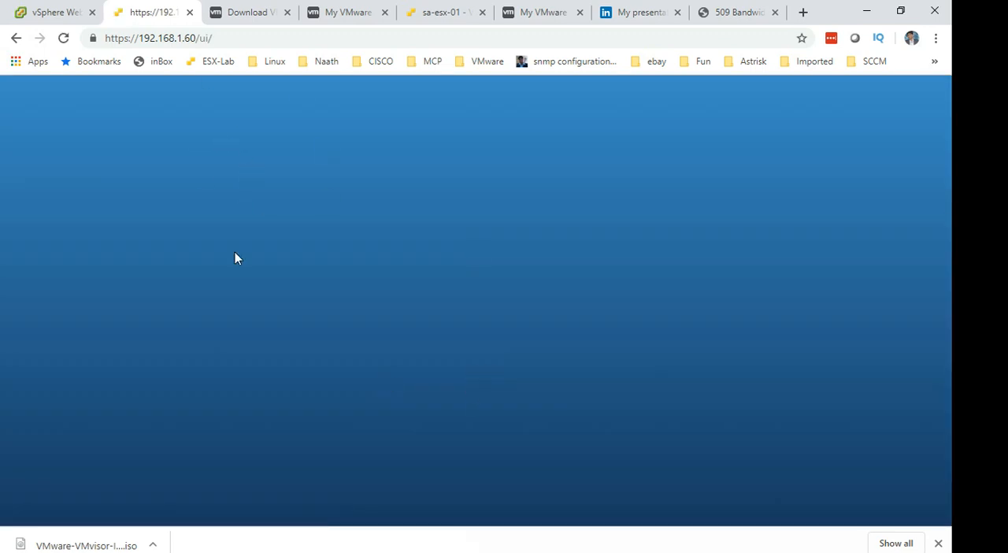
Try to log in to the ESXi host as root with the account password, and decline to save the credentials.
click(207, 320)
text(root)
key(Tab)
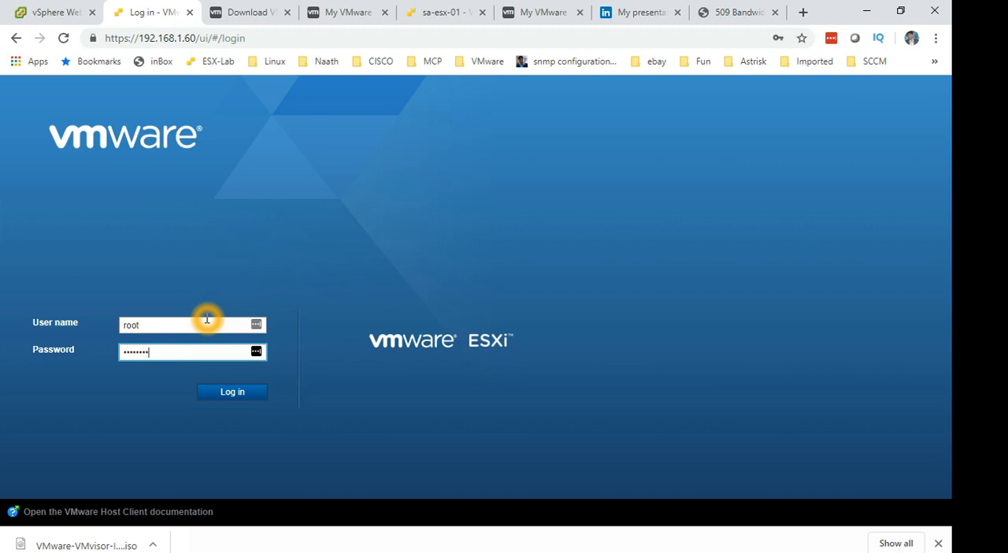
key(Return)
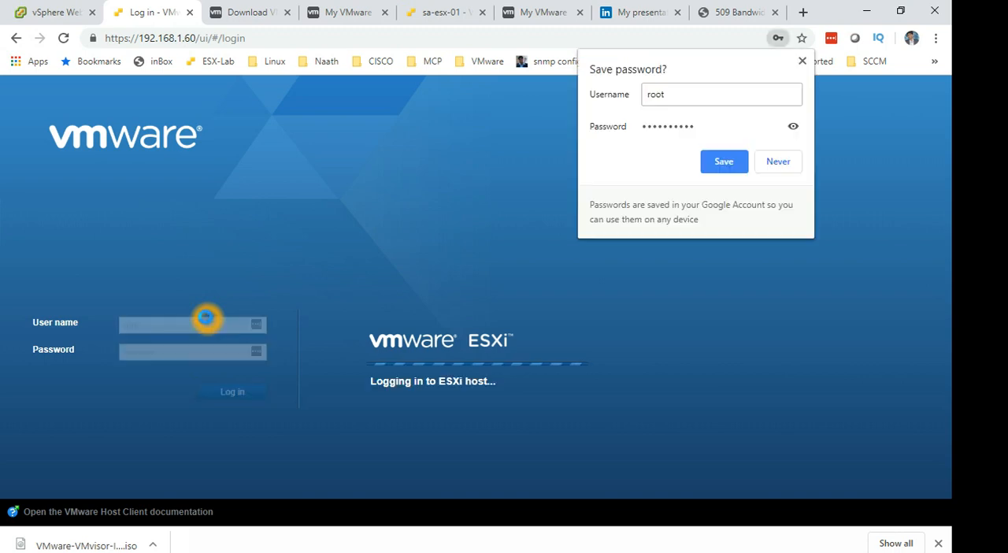
click(777, 162)
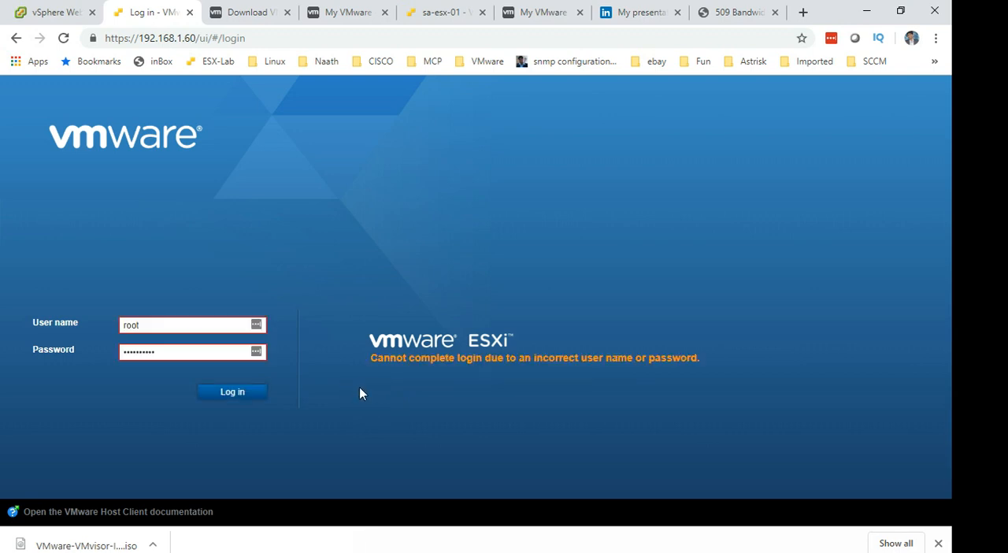
Re-enter the root account password and log in to the ESXi host.
double_click(198, 353)
key(BackSpace)
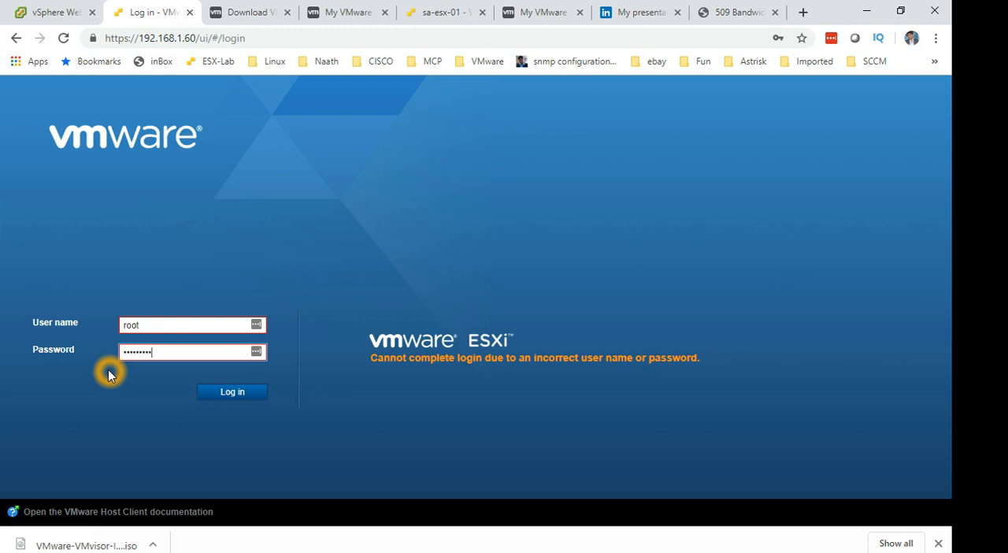
click(232, 394)
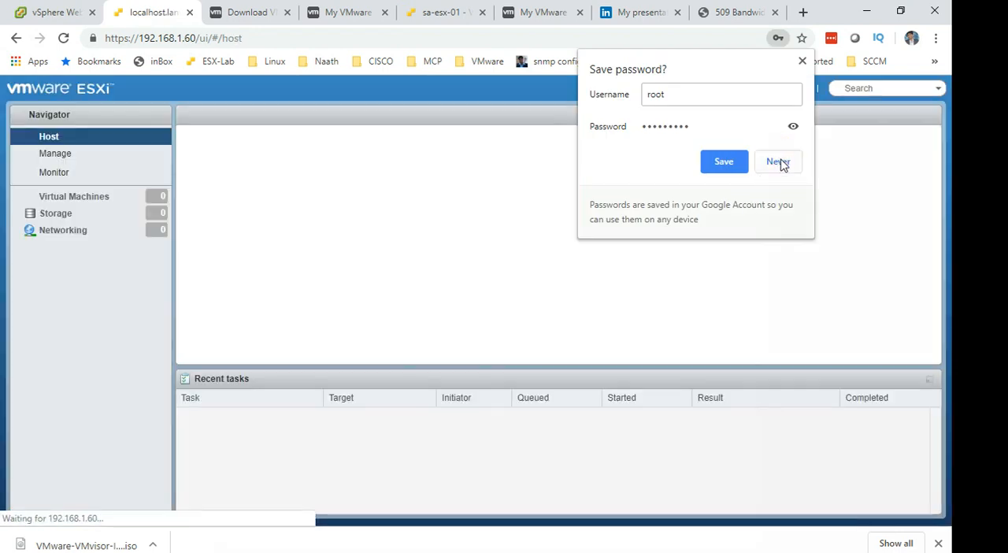
Decline saving the login in the browser and LastPass, and accept joining the VMware Customer Experience Improvement Program.
click(777, 162)
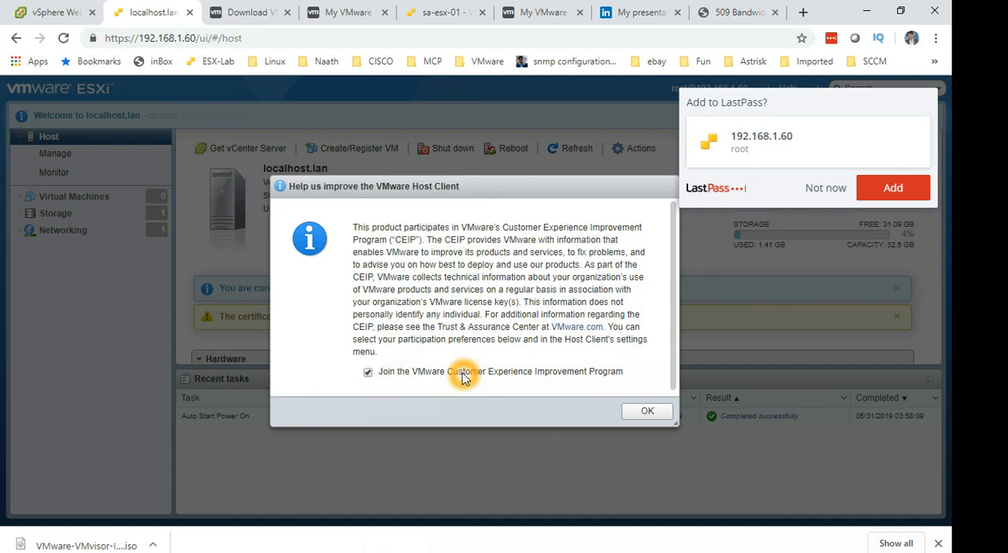
click(646, 411)
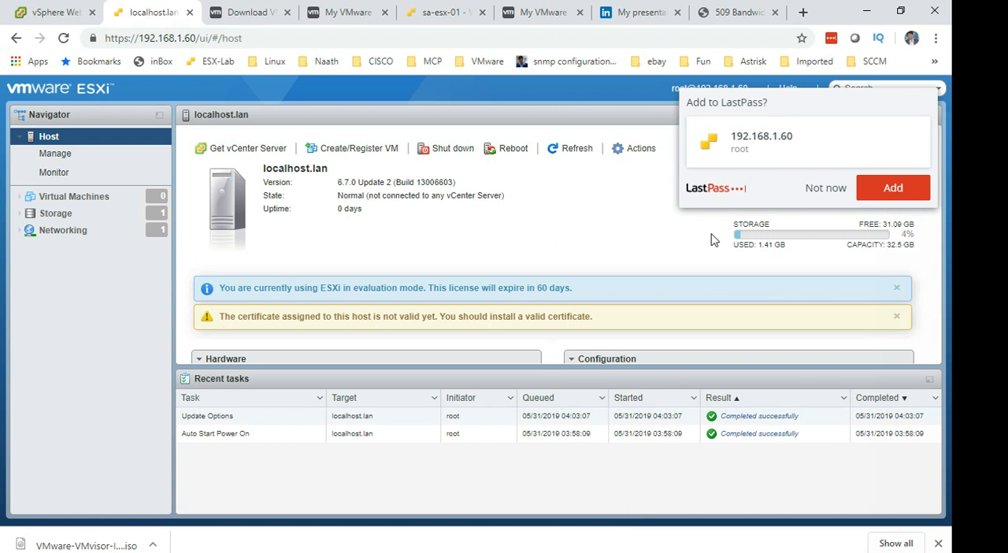
click(825, 189)
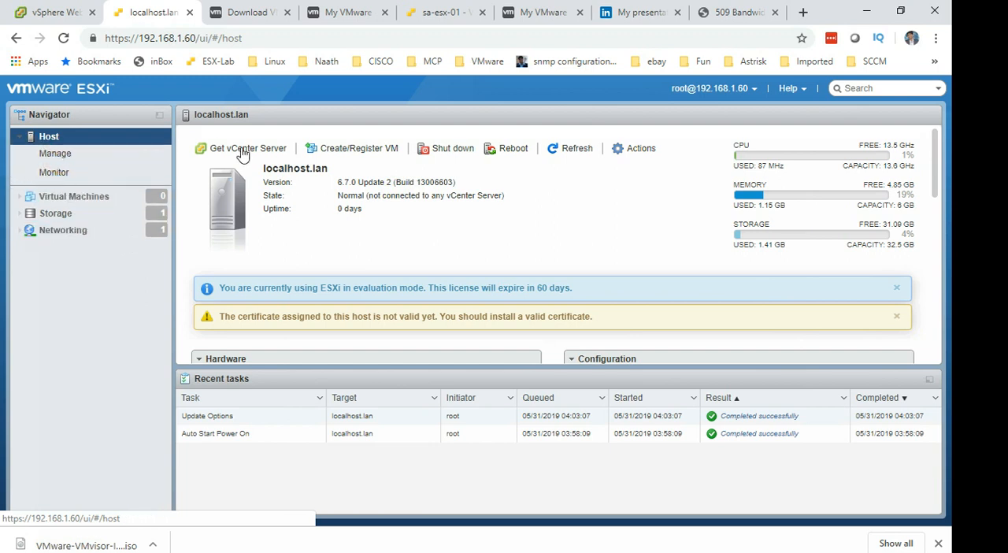
Highlight the host name localhost.lan on the host page and switch back to the Test-ESXi-001 remote console.
drag(267, 168, 324, 168)
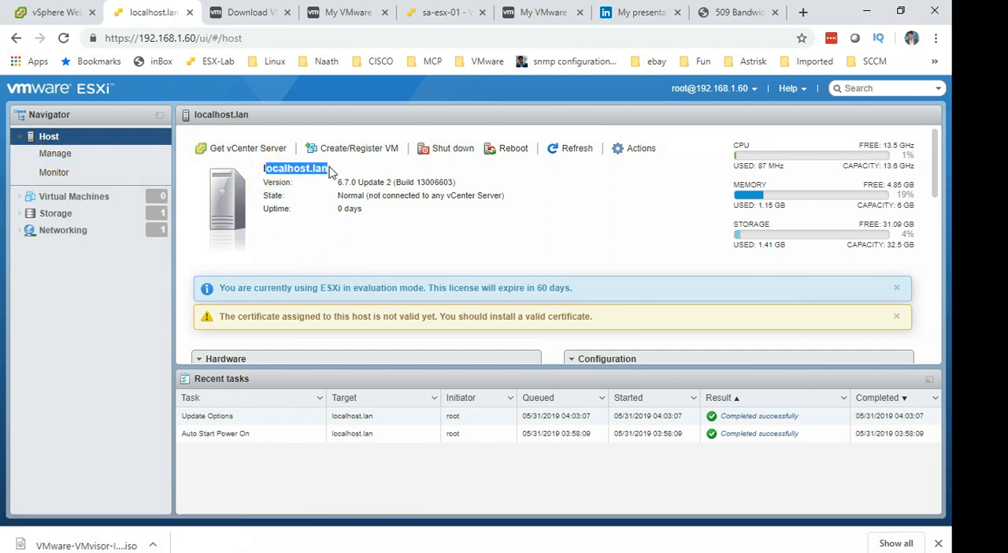
key(alt+Tab)
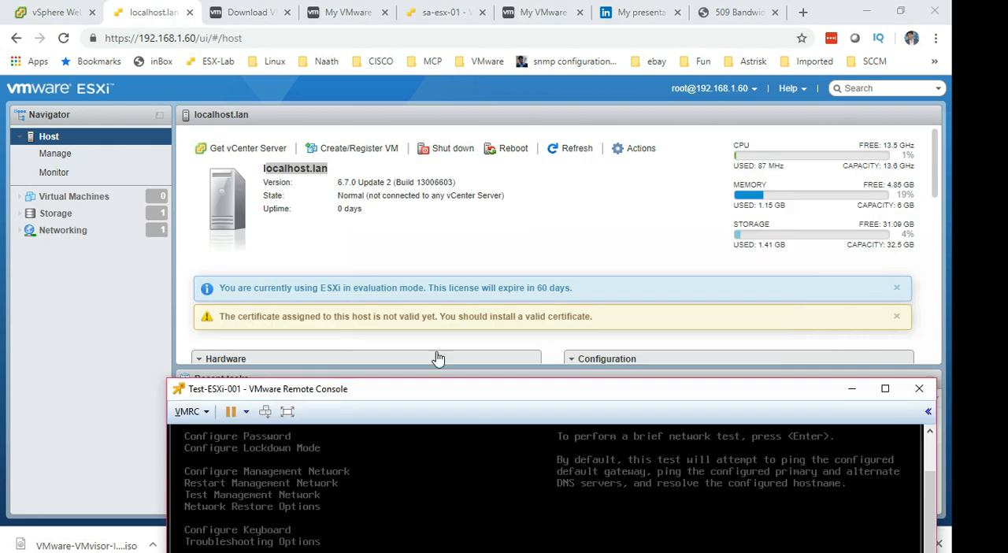
click(415, 465)
click(413, 479)
Open the management network's DNS configuration and move the console window so that the whole dialog can be seen.
key(Down)
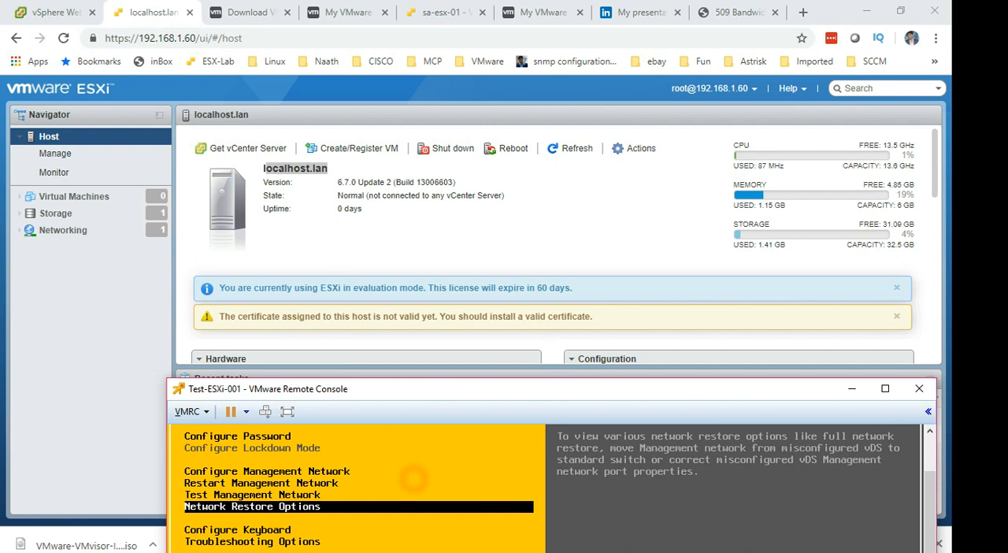
key(Up)
key(Up)
key(Up)
key(Return)
key(Down)
key(Down)
key(Down)
key(Down)
key(Down)
key(Up)
key(Return)
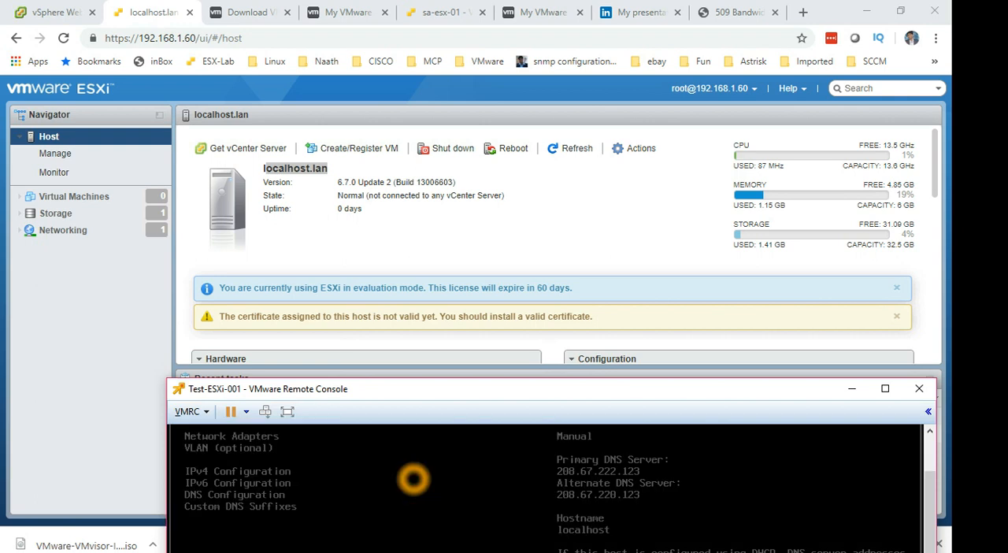
drag(496, 392, 455, 101)
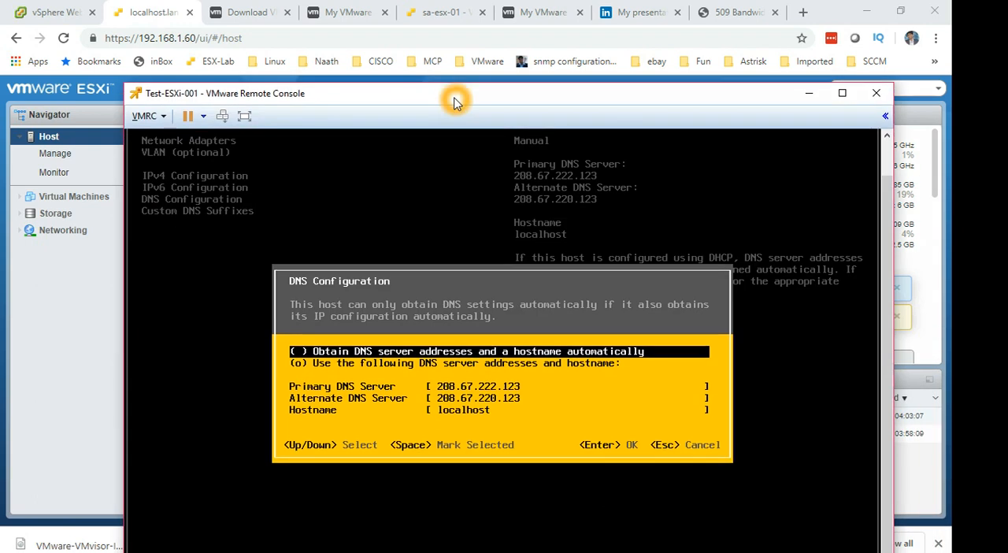
Replace the hostname with test-esxi-001 and accept the DNS configuration.
key(Down)
key(Down)
key(Down)
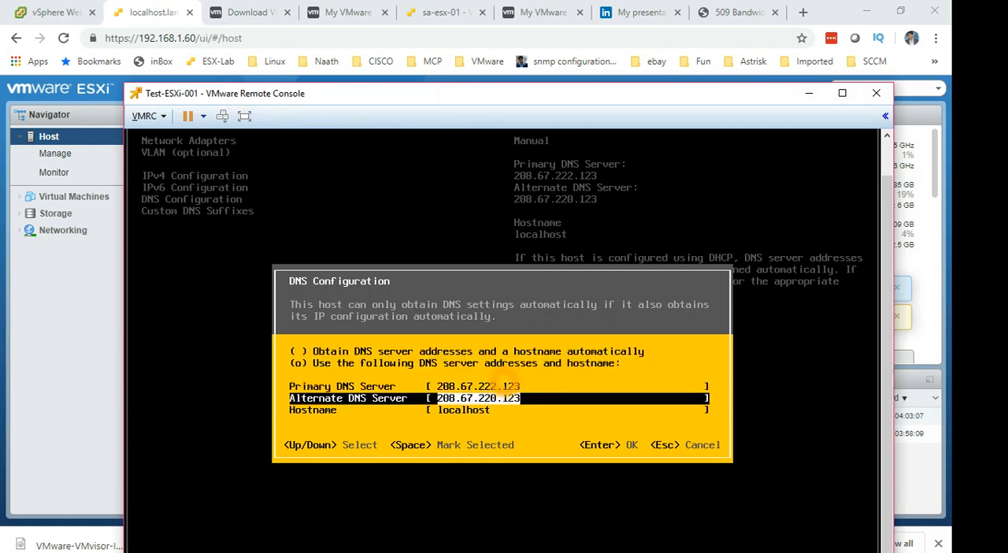
key(Down)
key(BackSpace)
key(BackSpace)
key(BackSpace)
key(BackSpace)
key(BackSpace)
key(BackSpace)
key(BackSpace)
key(BackSpace)
key(BackSpace)
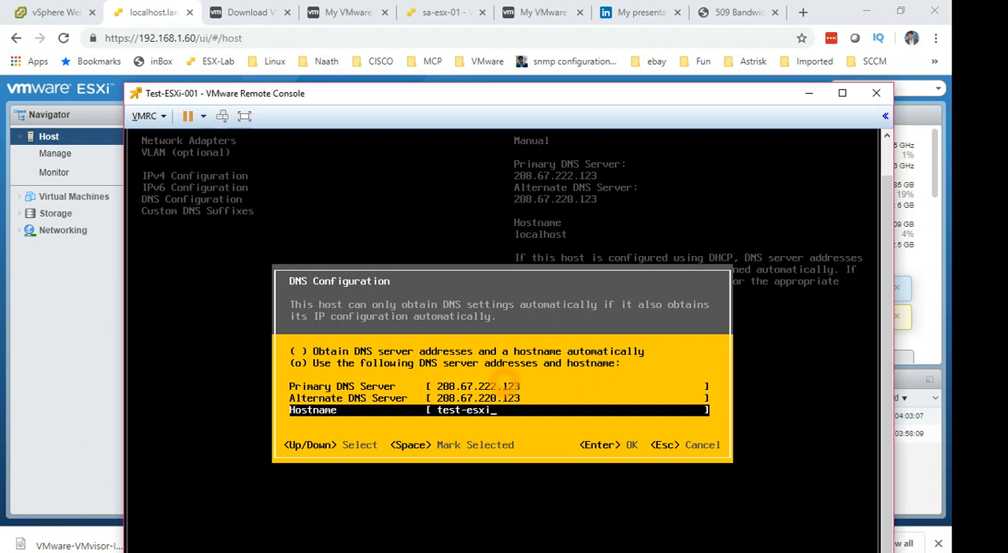
key(Return)
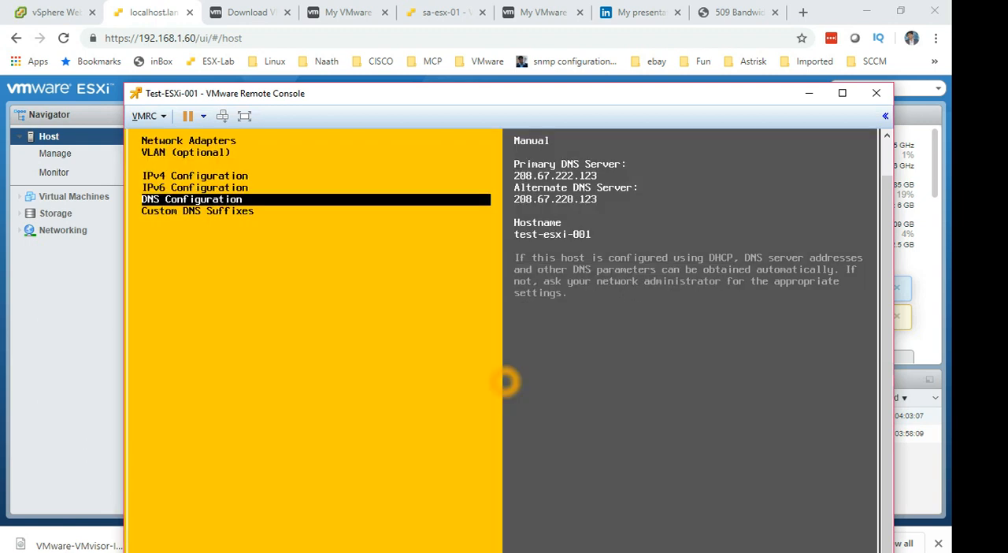
Apply the management network changes with a network restart, and reload the ESXi host page in the browser to check its host name.
key(Escape)
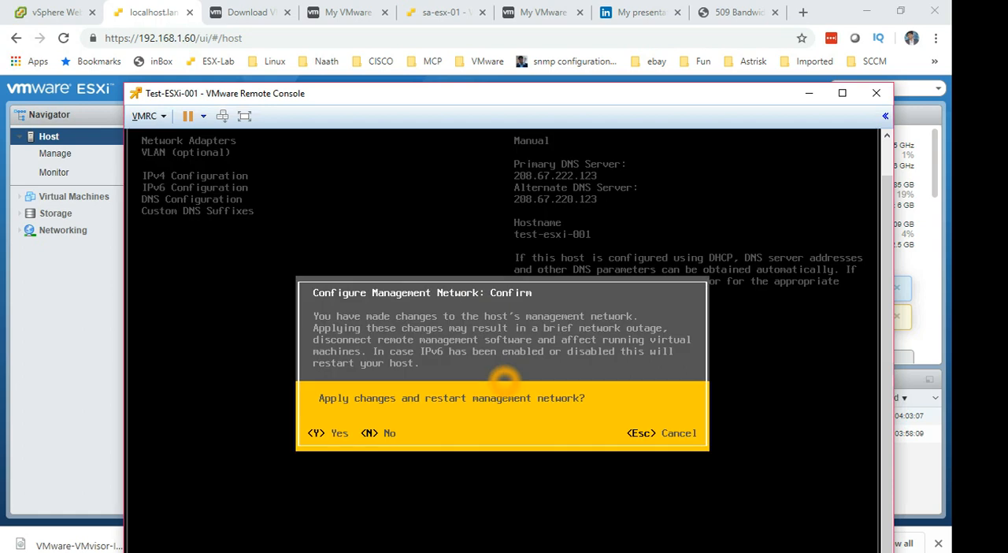
key(y)
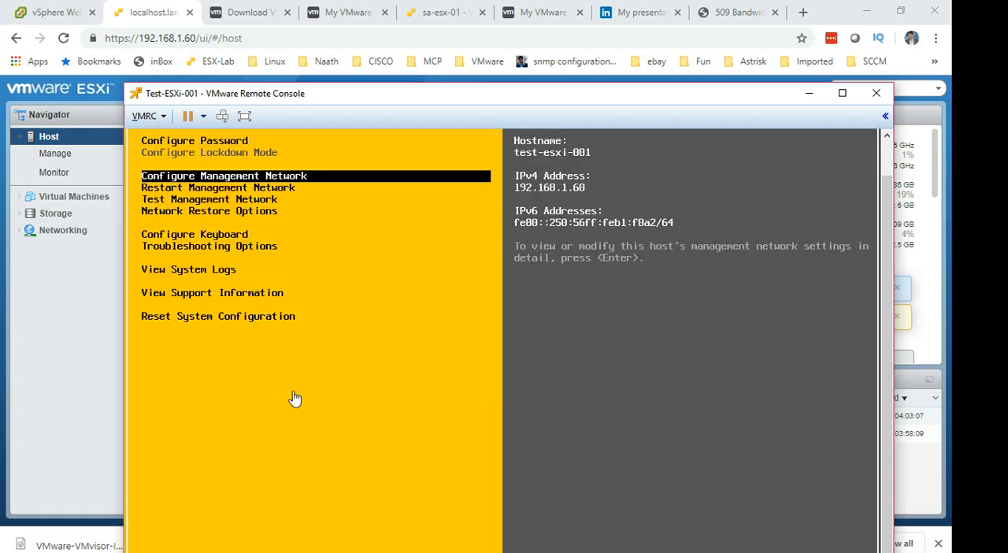
click(100, 362)
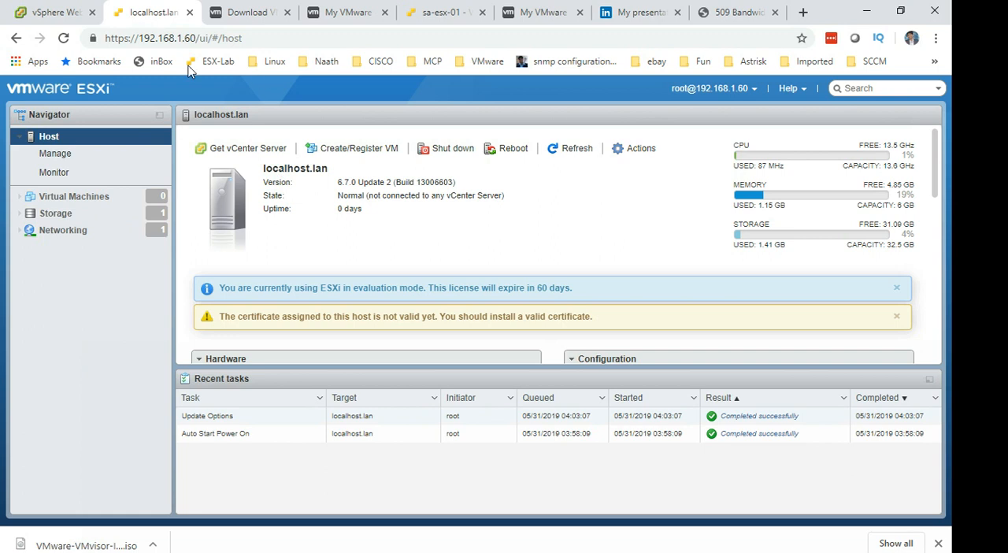
click(63, 38)
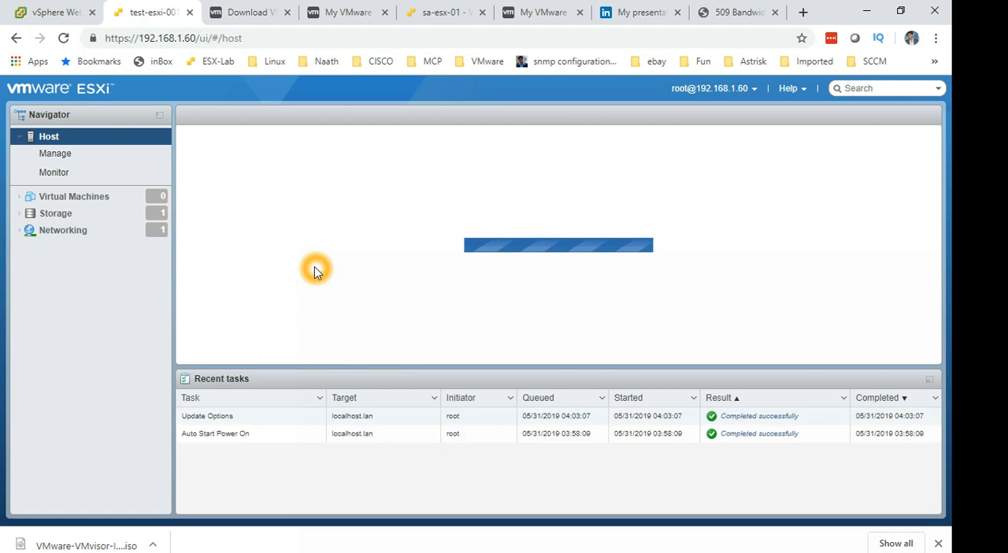
drag(265, 182, 352, 169)
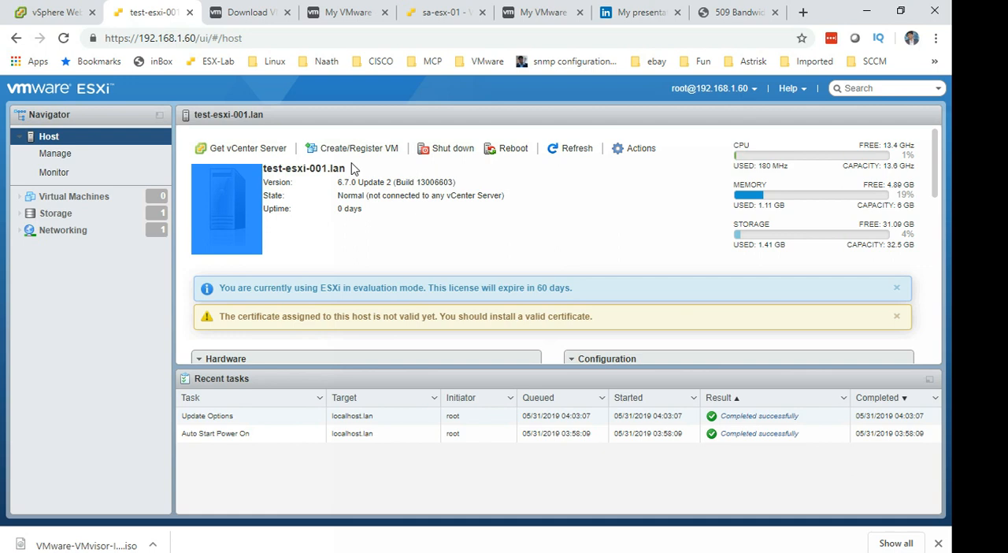
Open the host's virtual machines list and its datastores list, and examine the provisioned and free space of datastore1.
click(93, 197)
click(128, 215)
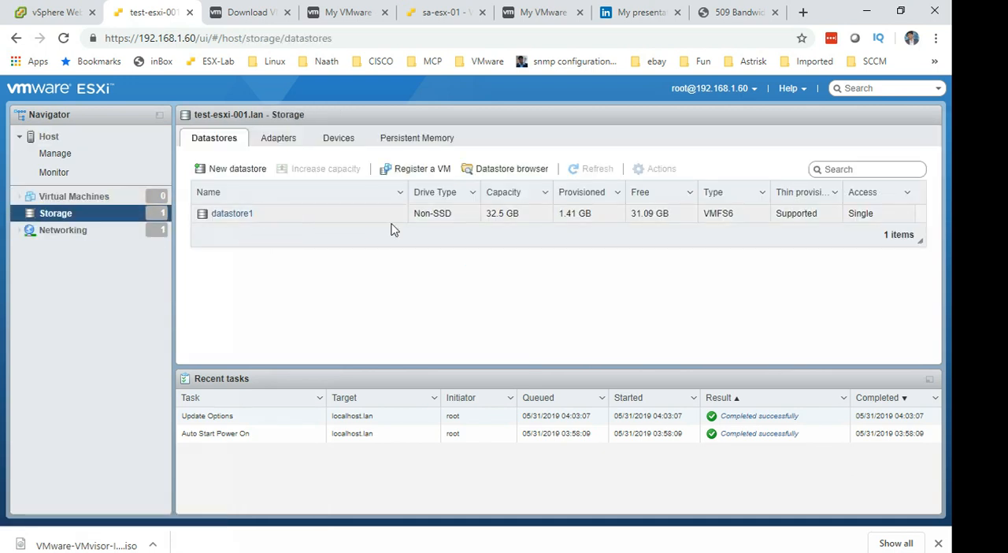
mouse_move(567, 222)
mouse_down()
mouse_move(597, 218)
mouse_move(583, 211)
mouse_up()
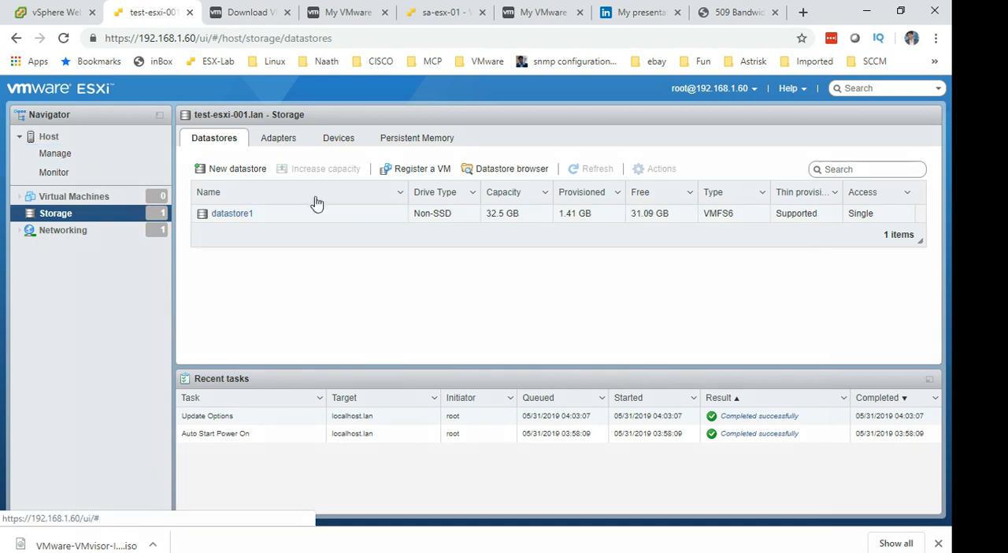
Switch from the browser past the Test-ESXi-001 remote console to the presentation slide listing the vSphere 6.7 installation topics.
key(alt+Tab)
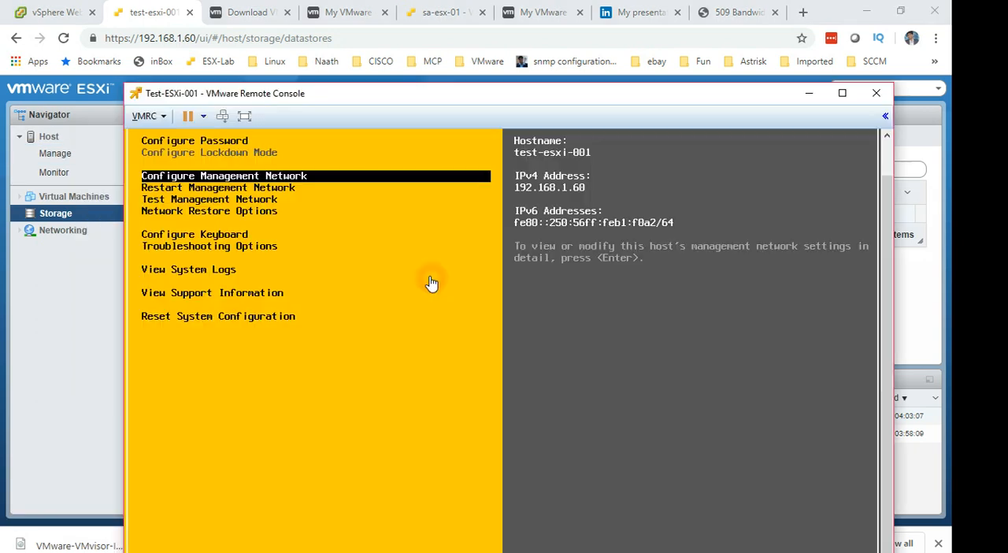
key(alt+Tab)
key(alt+Tab)
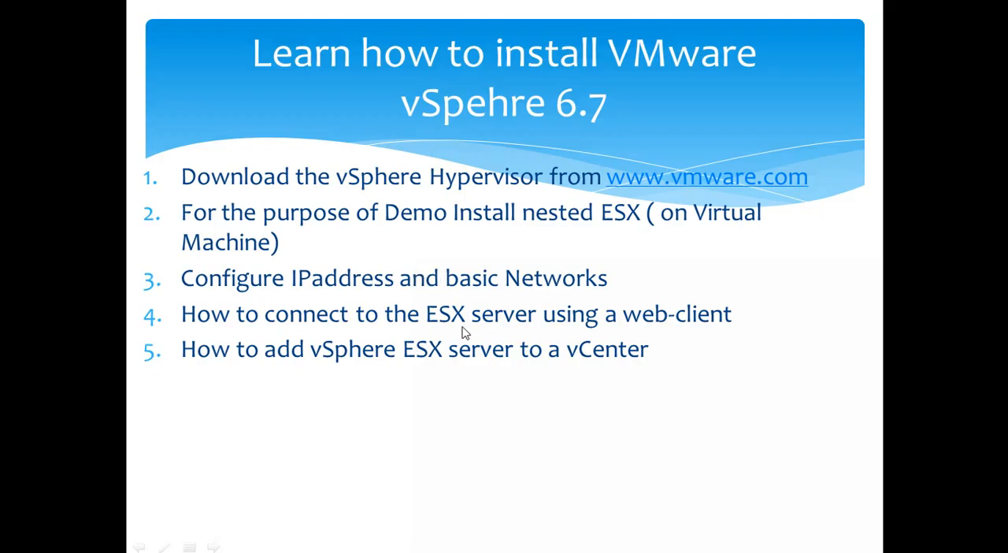
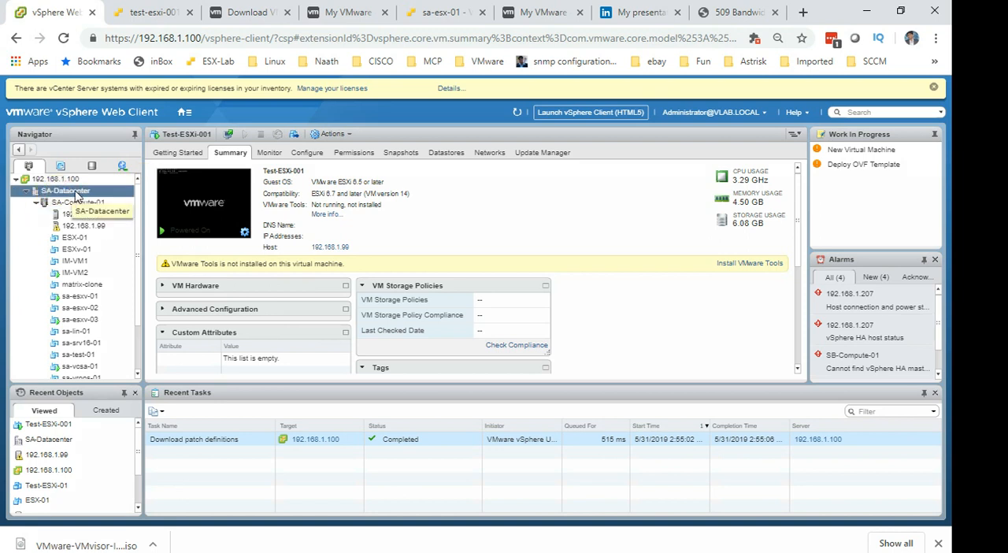
Examine the SA-Compute-01 cluster and its hosts 192.168.1.103 and 192.168.1.99 in the vCenter inventory.
click(55, 210)
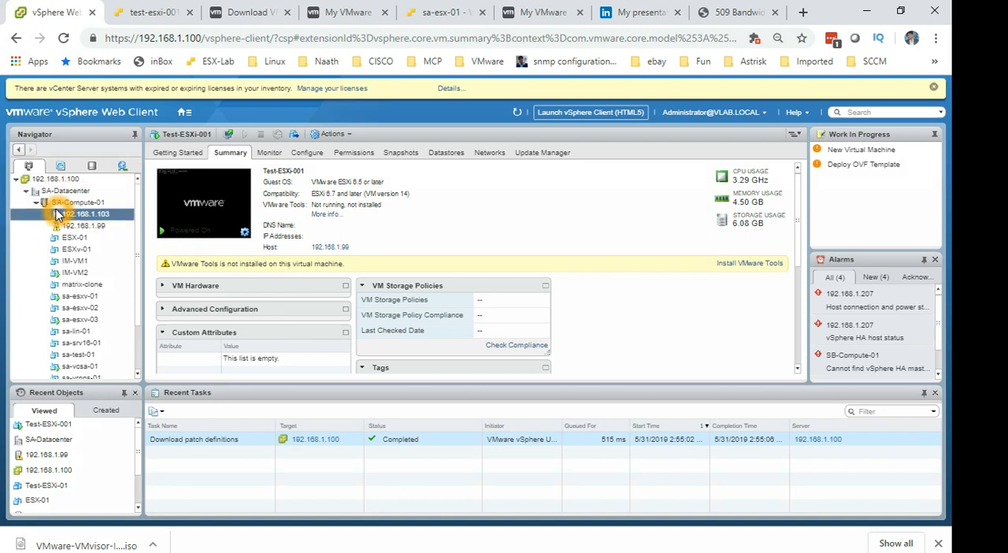
click(85, 202)
click(81, 202)
click(94, 202)
click(96, 215)
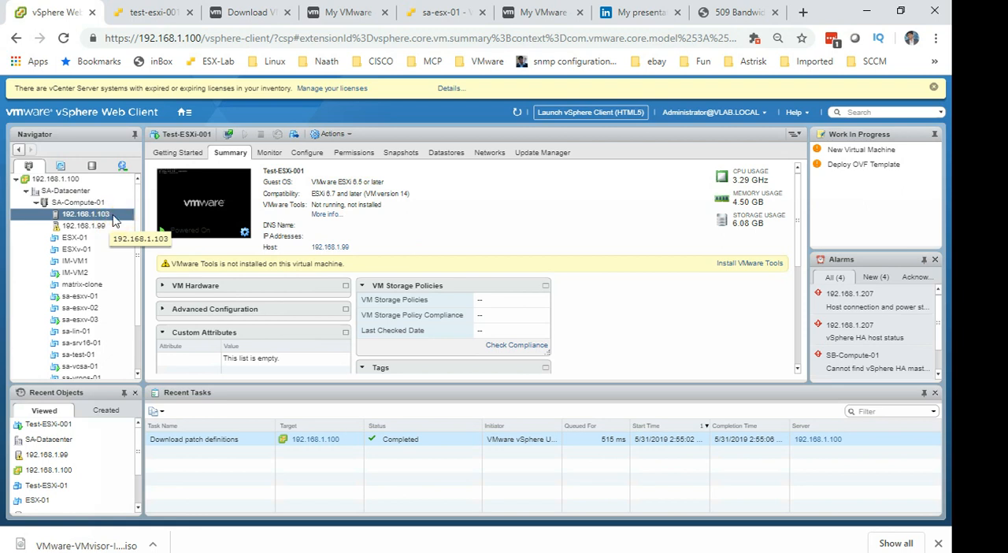
click(118, 217)
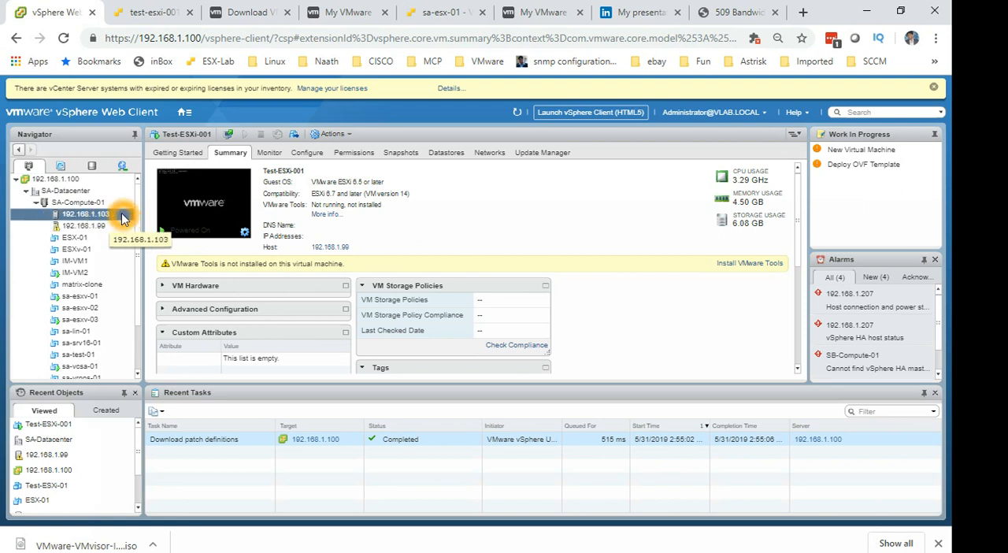
click(111, 227)
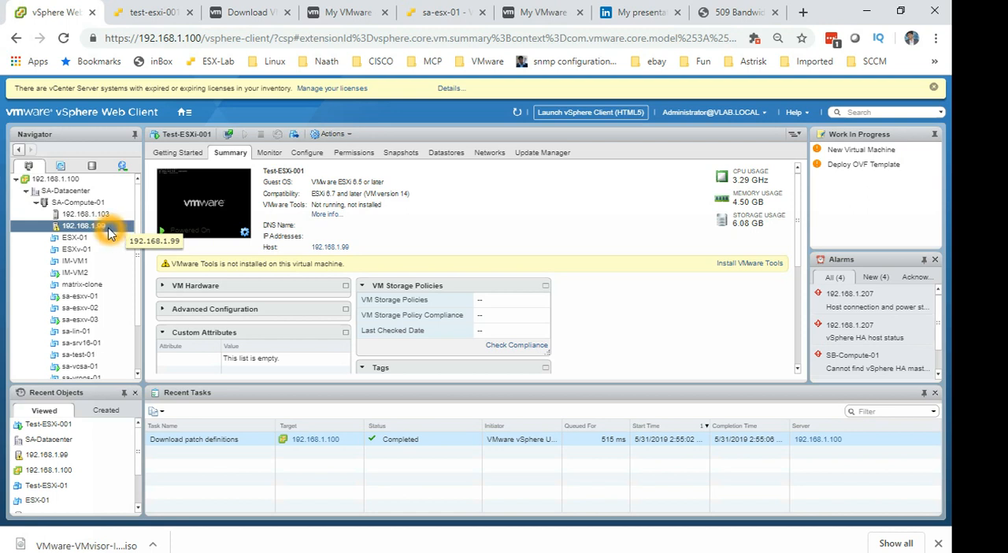
click(99, 204)
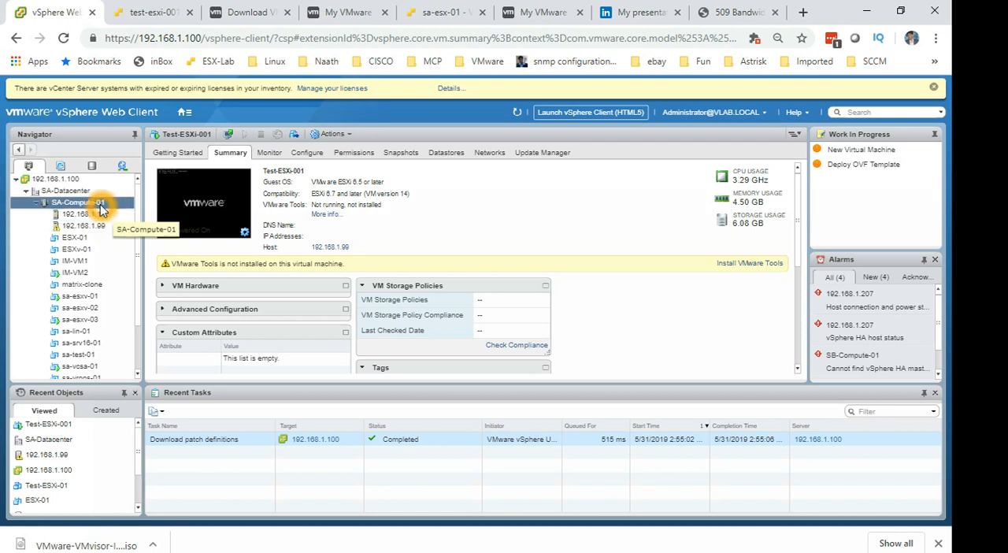
right_click(100, 208)
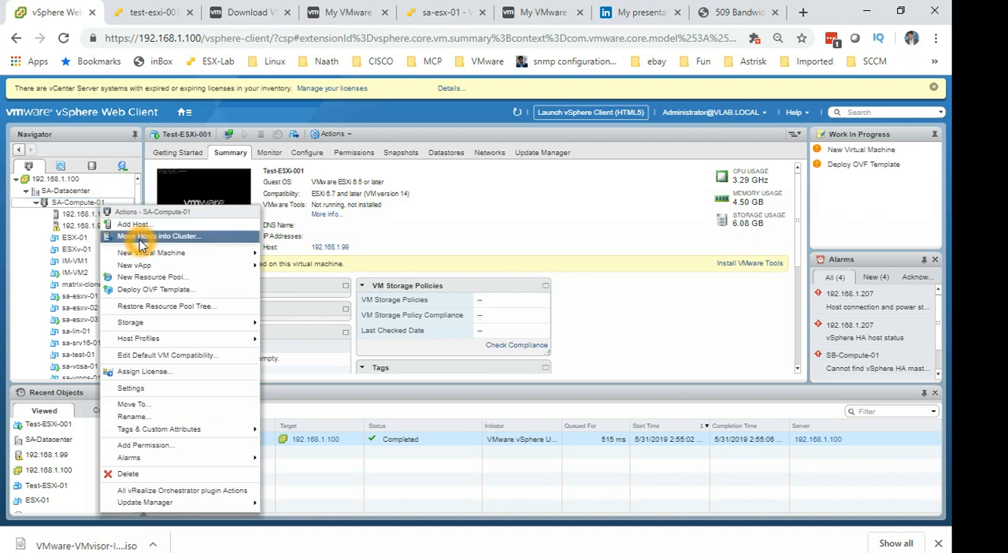
click(94, 199)
right_click(93, 204)
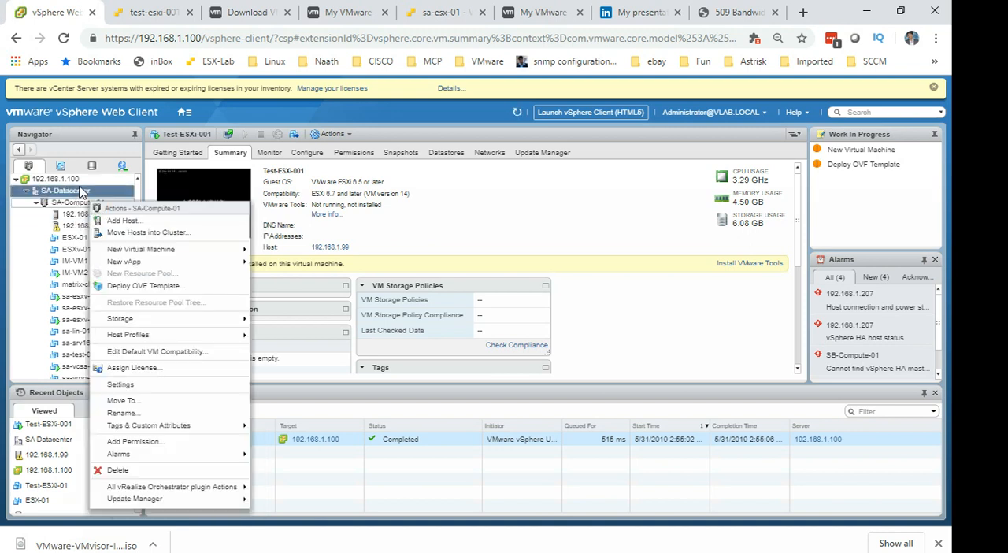
right_click(82, 182)
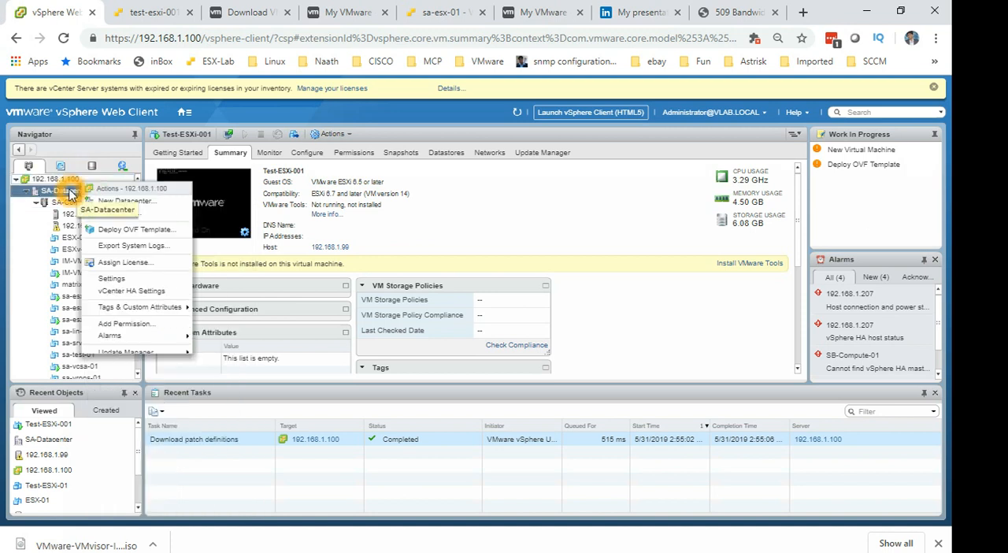
right_click(71, 193)
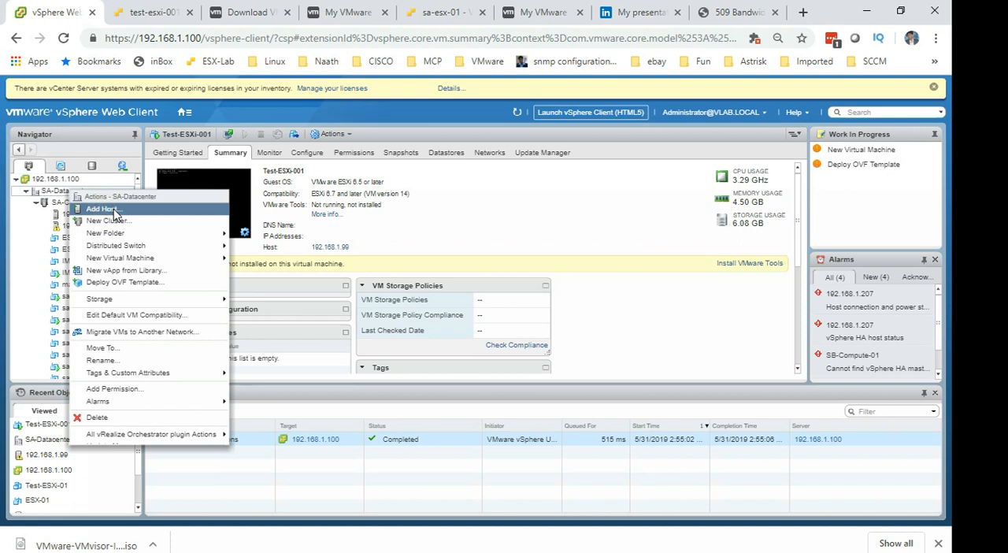
click(60, 205)
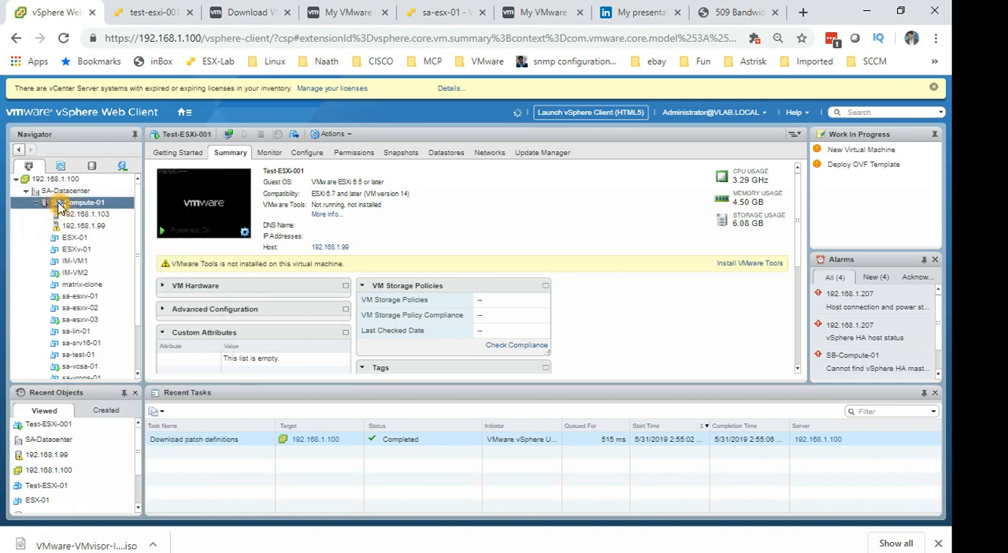
Start adding a host to the SA-Compute-01 cluster with IP address 192.168.1.60 and proceed to the connection settings.
right_click(58, 205)
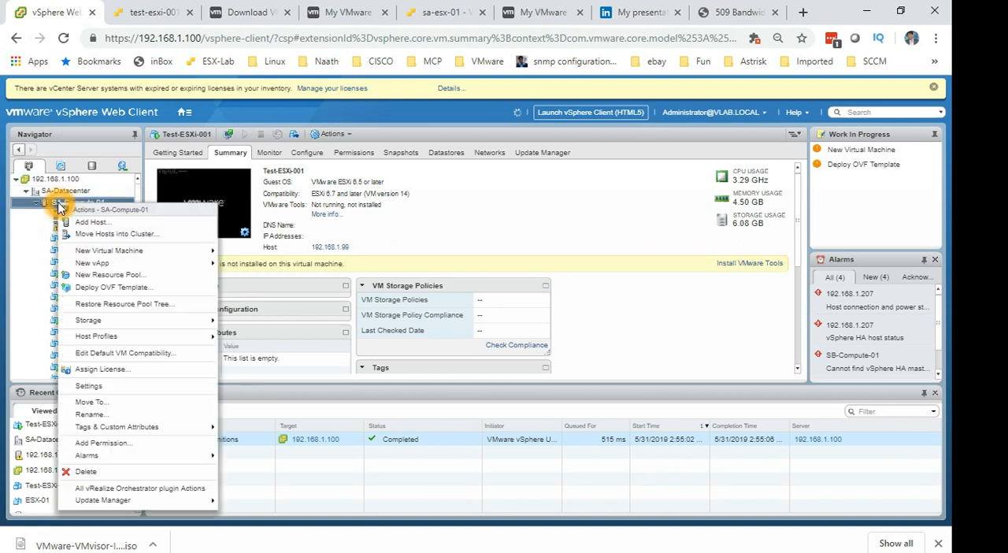
click(98, 223)
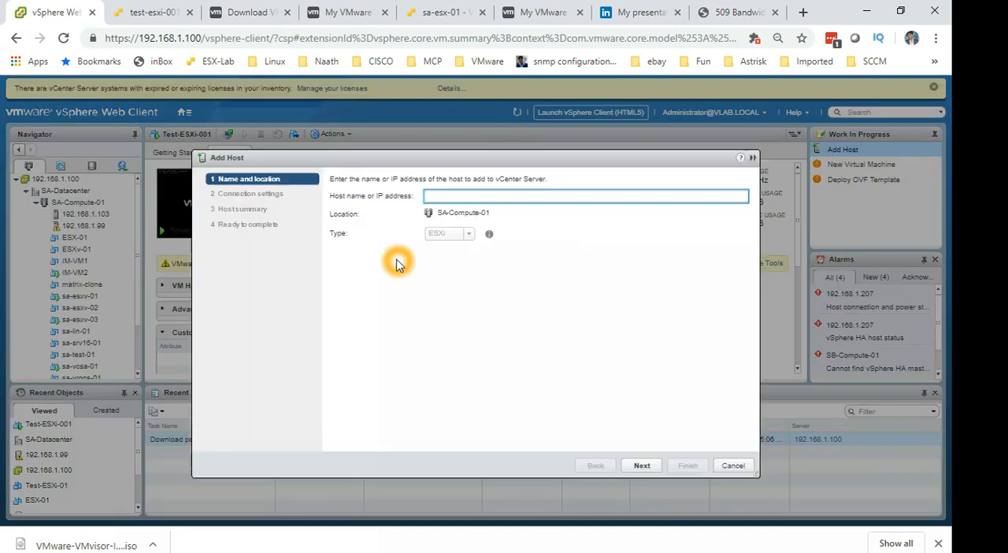
click(448, 195)
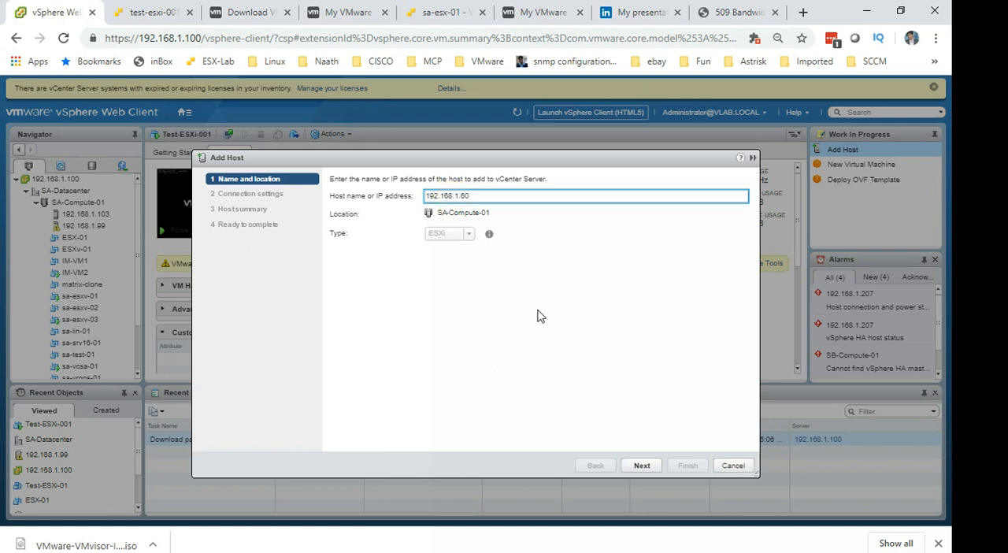
click(641, 465)
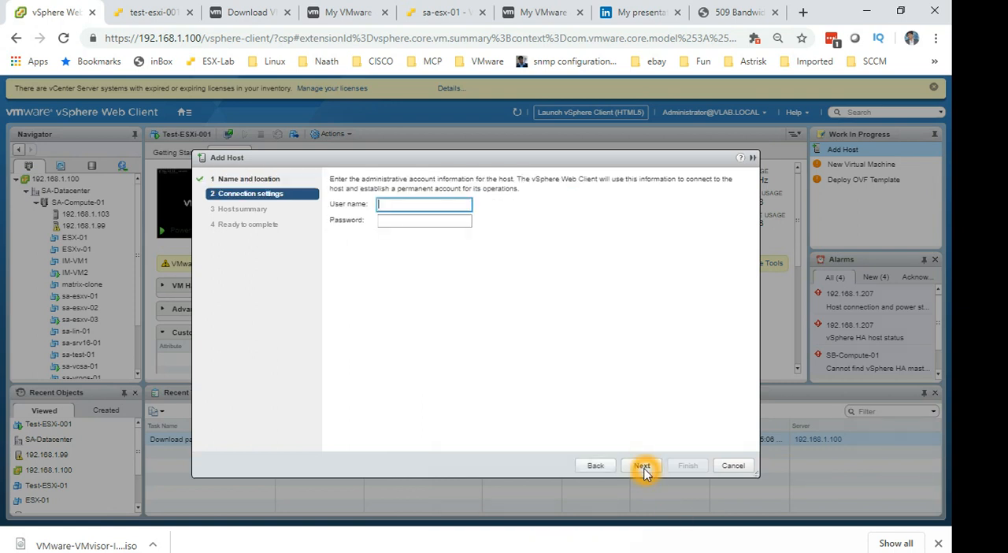
Enter the user name root and the account password, and validate the connection to reach the host summary.
key(Tab)
text(*)
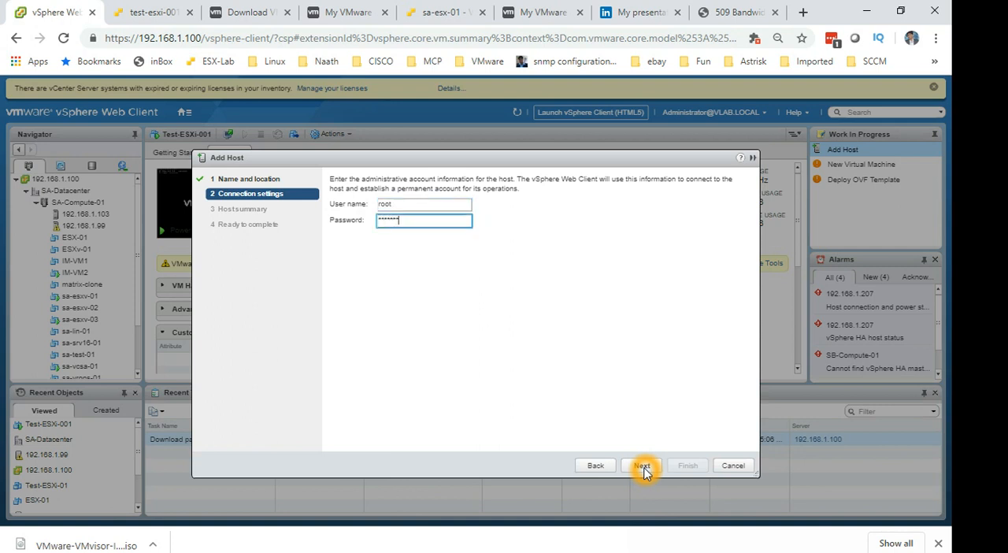
click(642, 466)
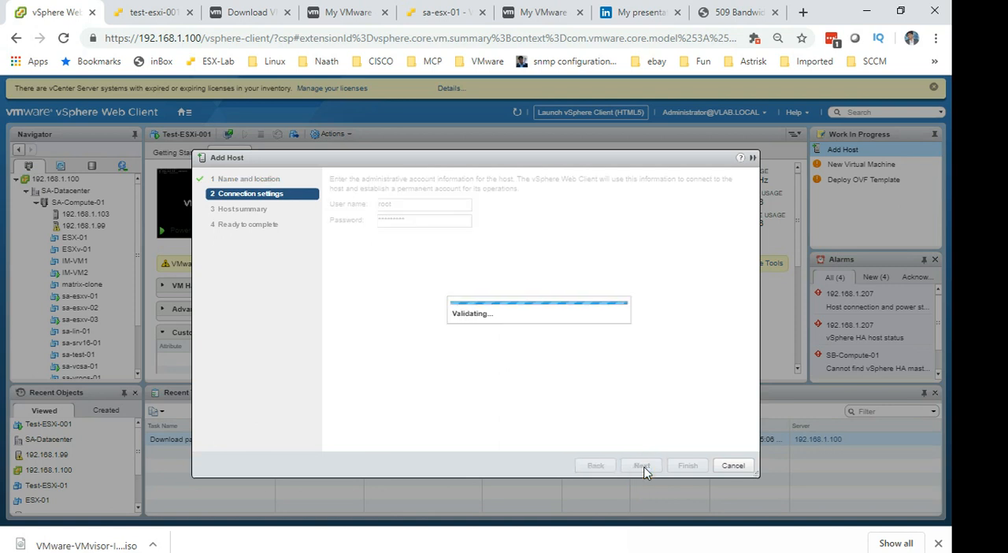
click(503, 385)
click(516, 380)
click(516, 380)
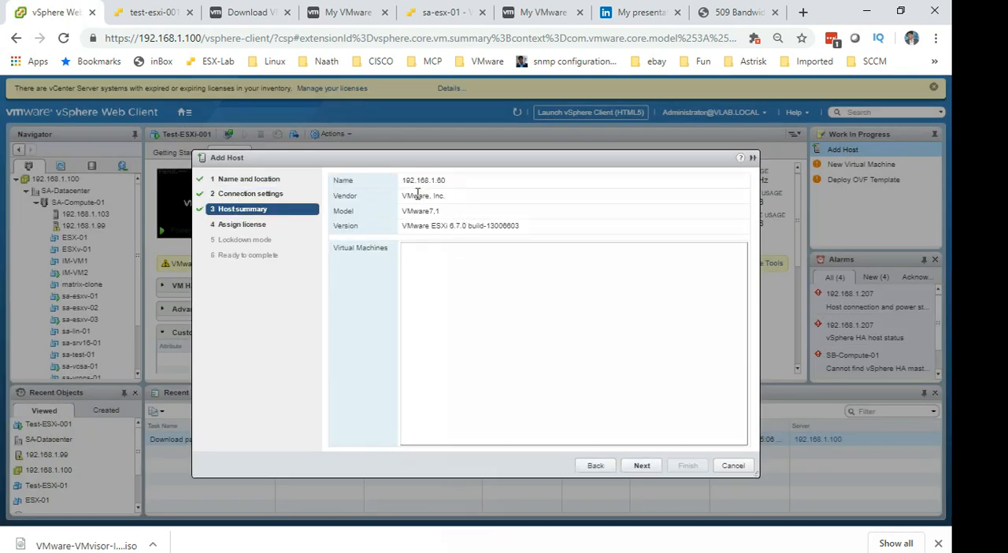
Review the name, vendor and version in the host summary and continue to the license assignment.
drag(408, 185, 462, 178)
click(395, 198)
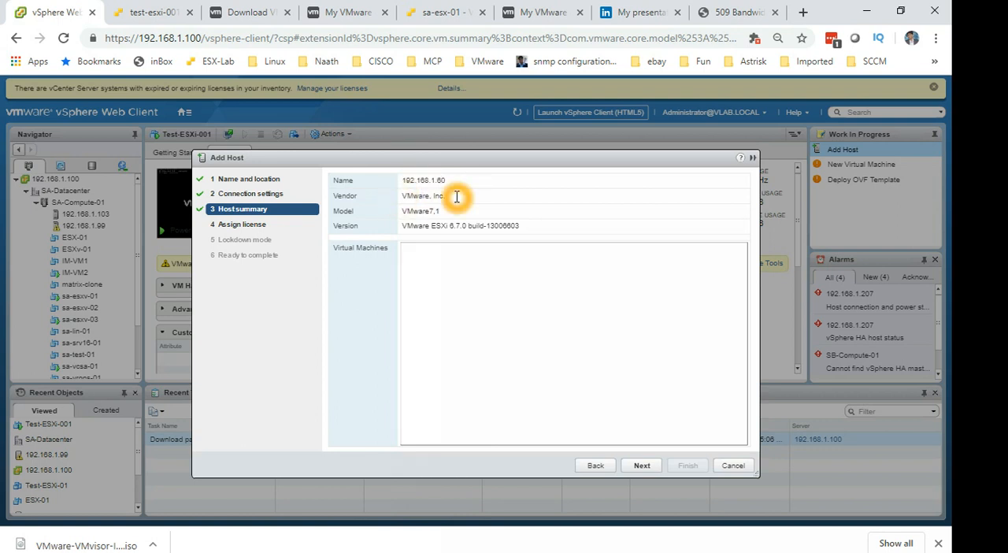
drag(406, 196, 450, 192)
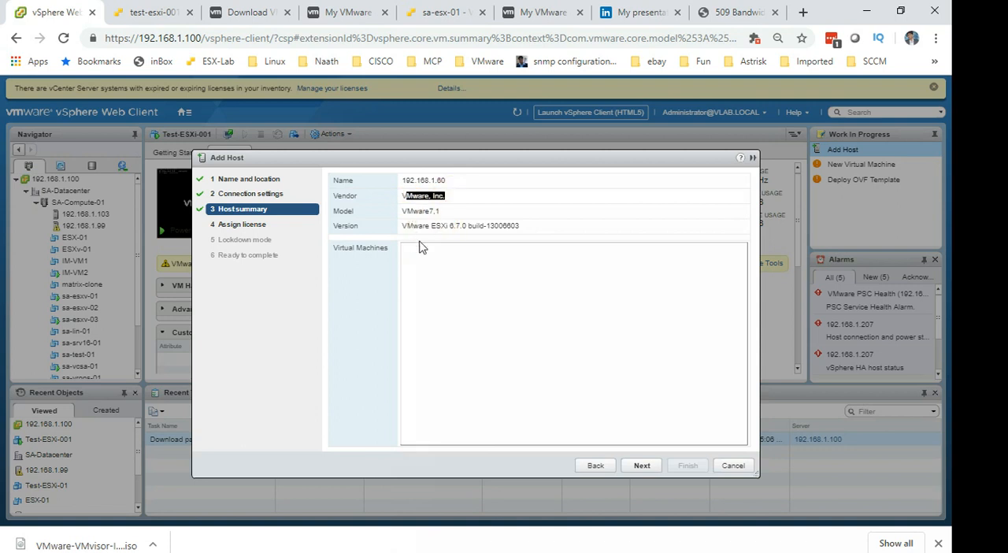
drag(442, 227, 531, 227)
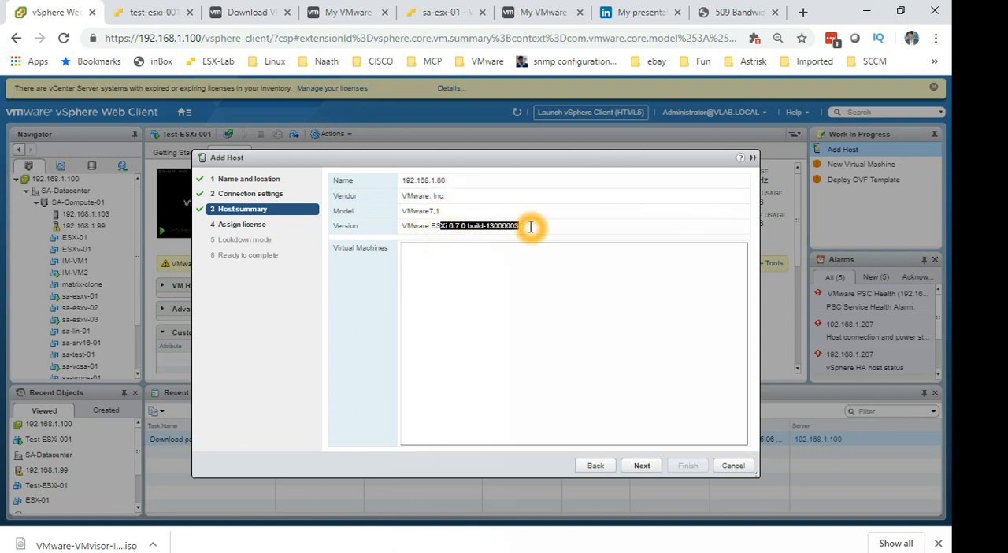
drag(642, 463, 637, 422)
click(650, 470)
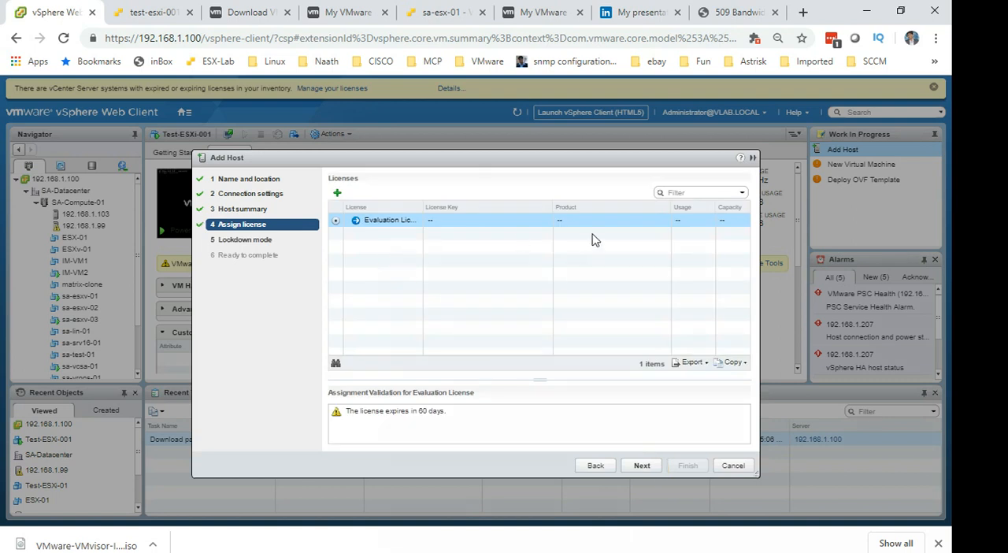
Keep the Evaluation License assigned, widen the License column to read its full name, and continue to the lockdown mode settings.
click(333, 226)
click(354, 416)
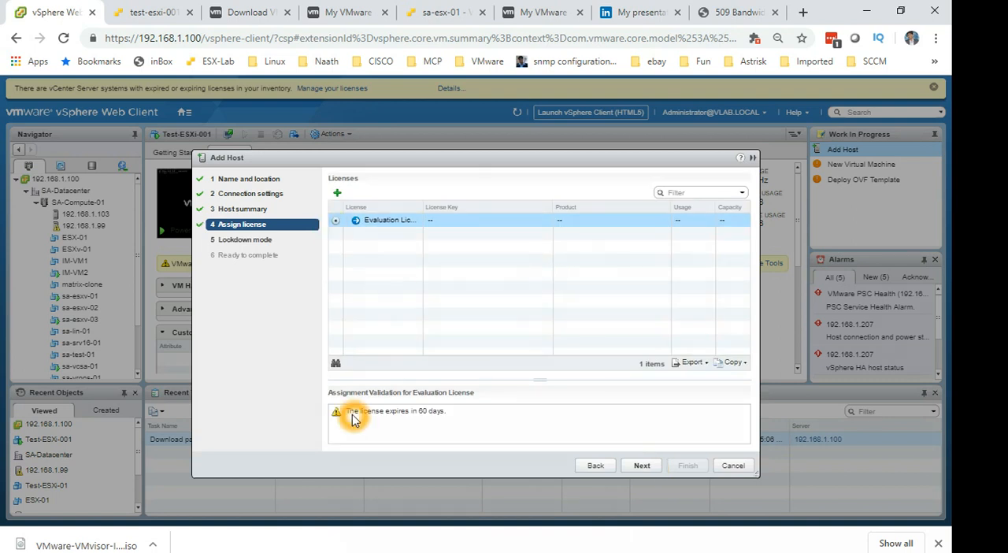
click(422, 210)
drag(423, 210, 540, 208)
click(410, 231)
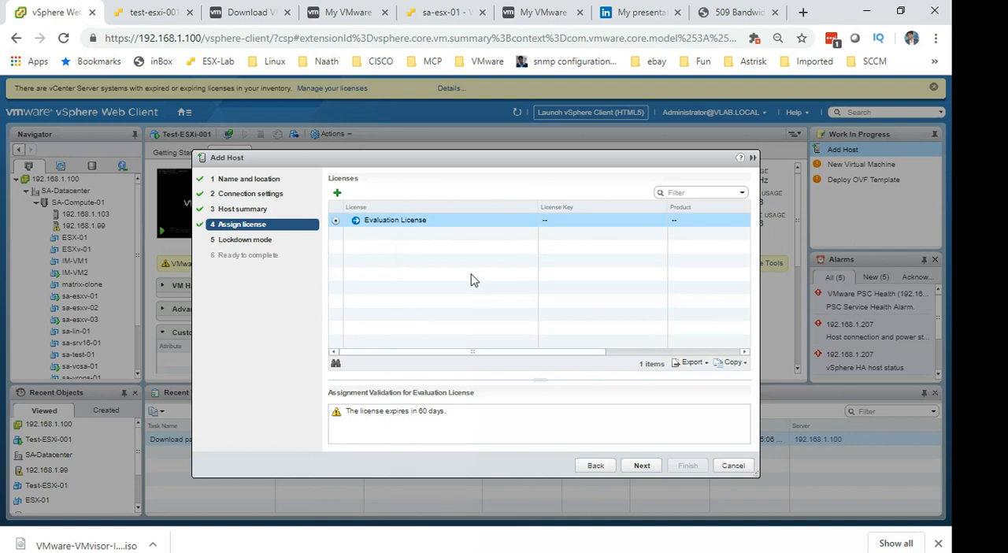
click(642, 465)
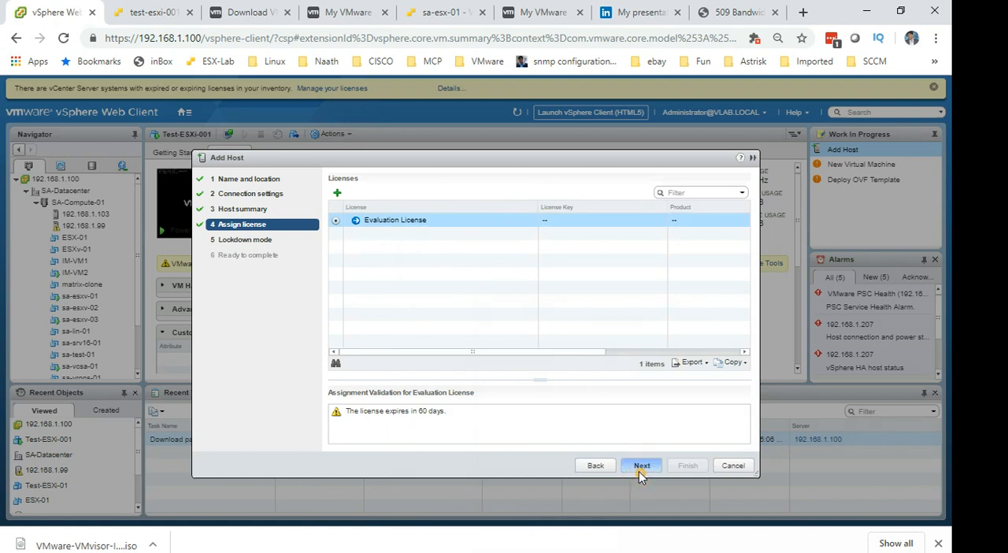
Leave lockdown mode set to Disabled and continue to the final review.
click(360, 231)
click(385, 247)
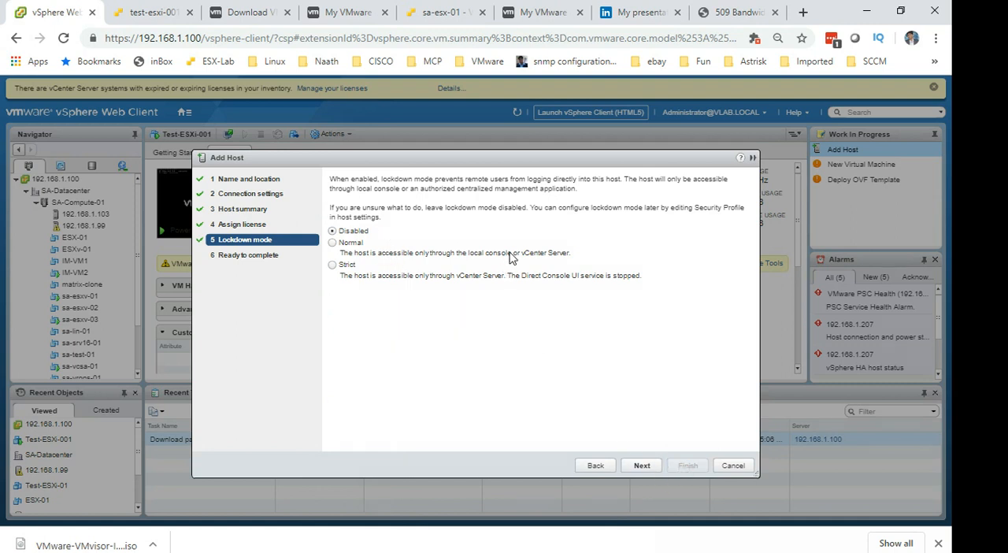
click(618, 469)
click(642, 466)
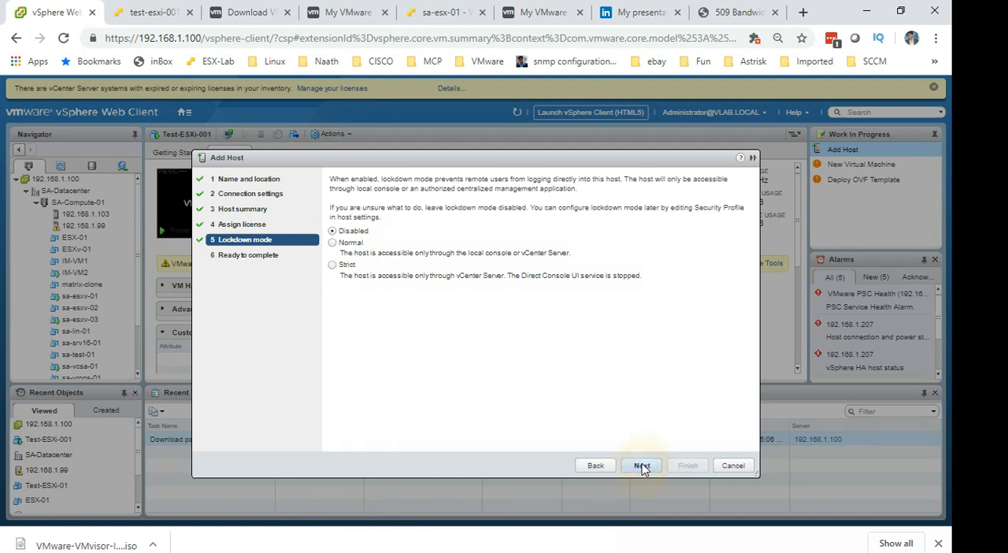
Check the datastore entry in the final review and finish adding the host.
click(429, 241)
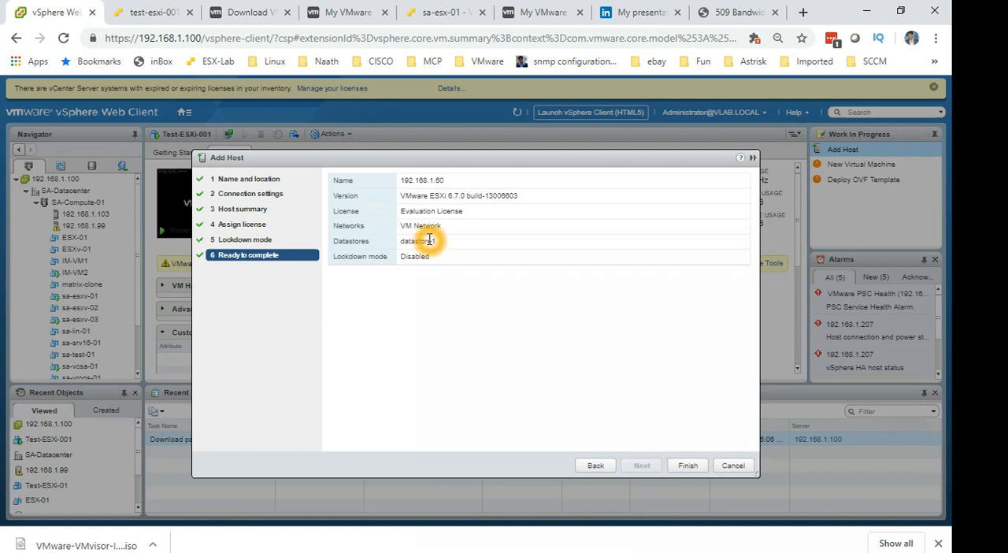
click(402, 242)
drag(402, 242, 440, 242)
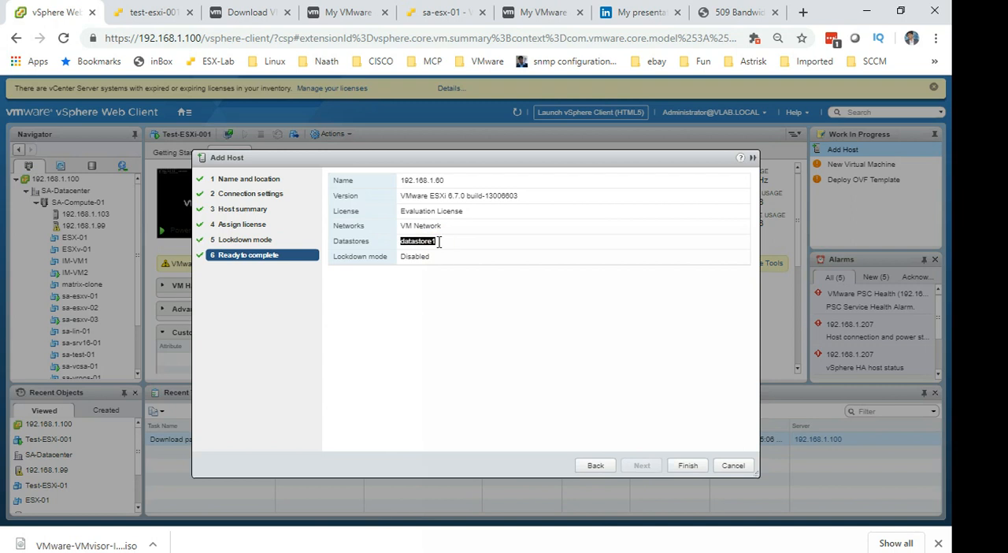
double_click(413, 246)
click(686, 470)
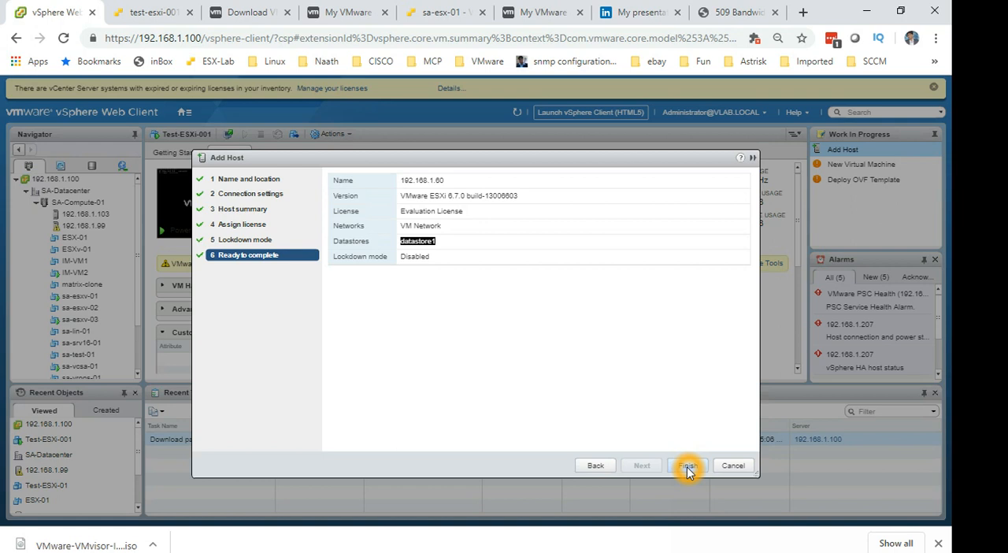
click(687, 466)
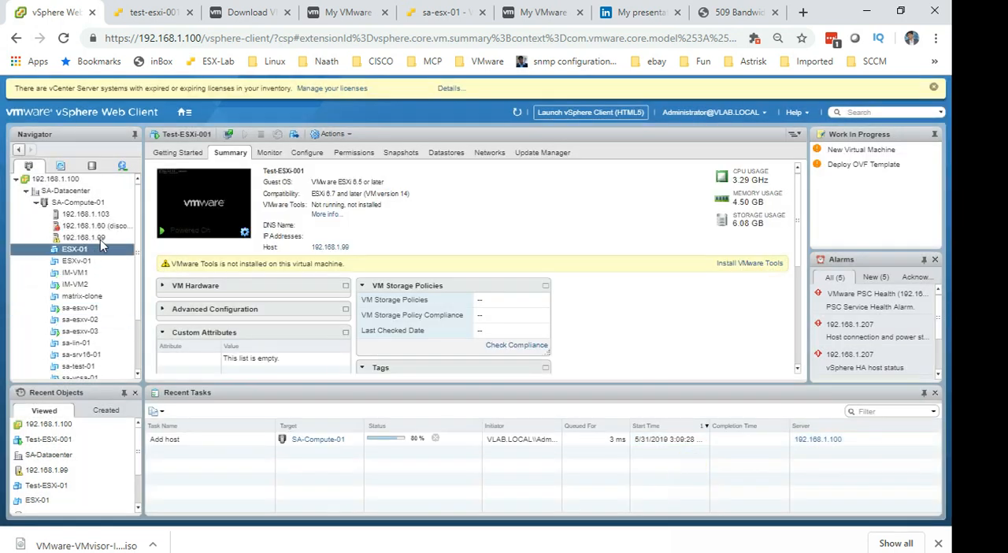
Widen the inventory navigator so the full host entries can be read.
drag(144, 230, 234, 226)
click(148, 238)
click(144, 228)
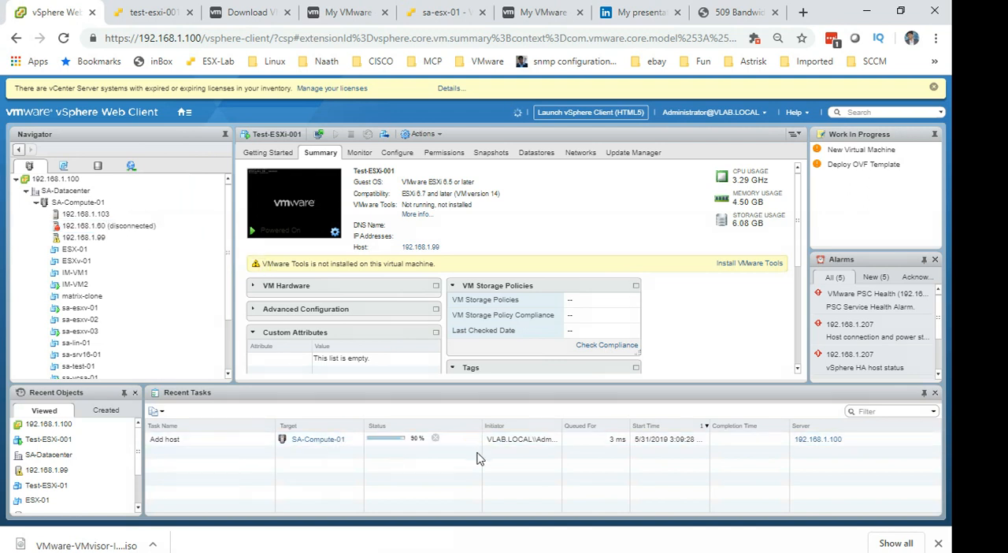
Open the summary of host 192.168.1.60 and examine its CPU, memory and storage capacity.
click(126, 229)
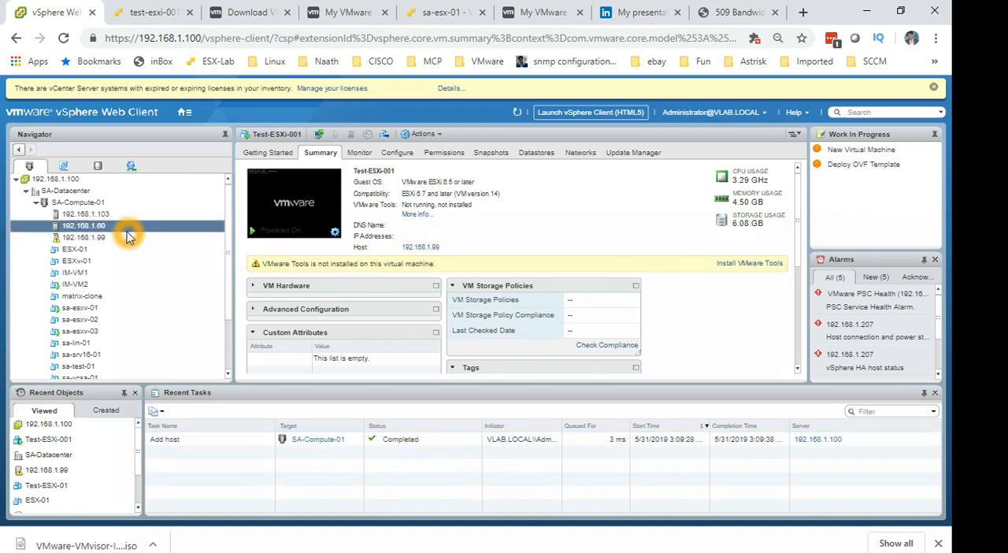
click(128, 226)
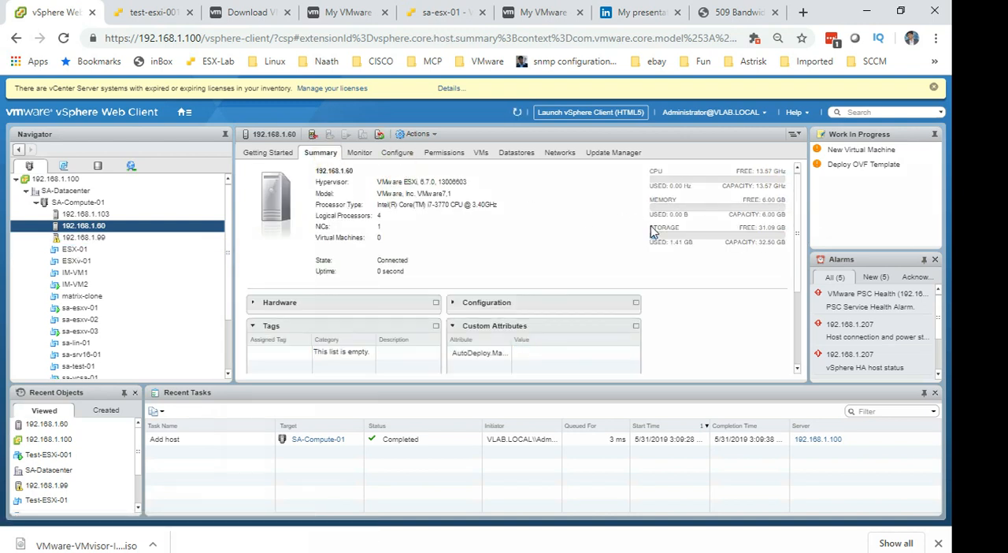
click(655, 189)
click(752, 189)
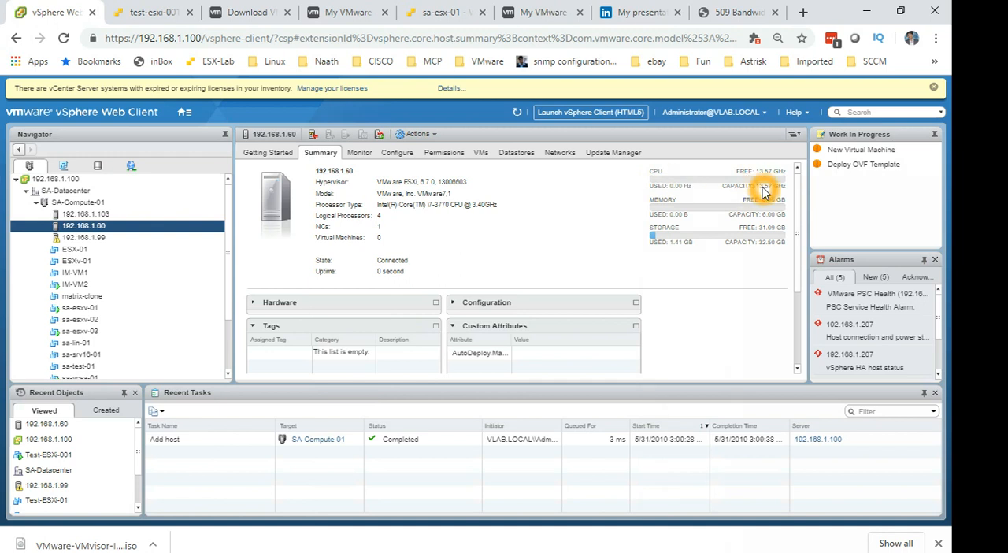
click(760, 190)
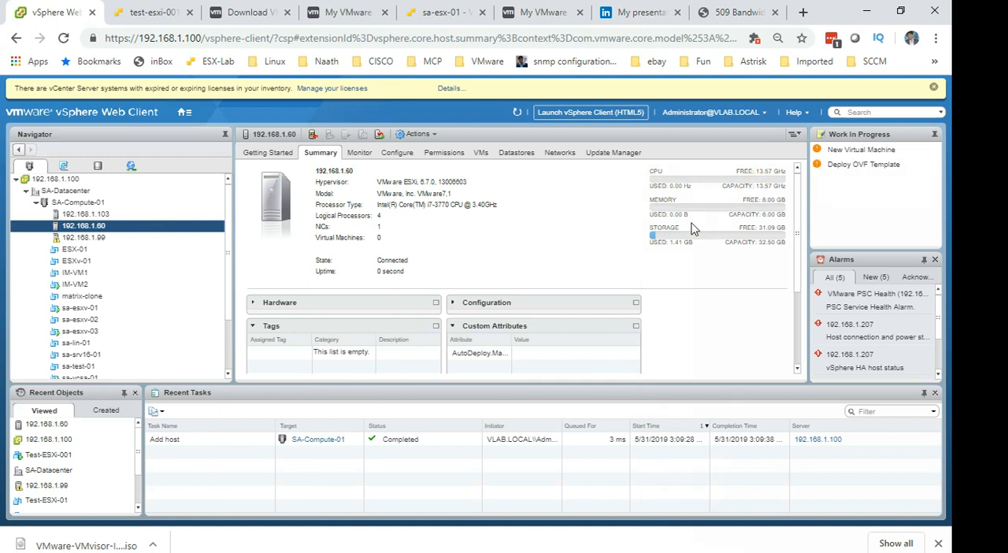
Examine the memory and storage usage, free space and capacity figures in the summary of host 192.168.1.60.
click(717, 215)
click(763, 220)
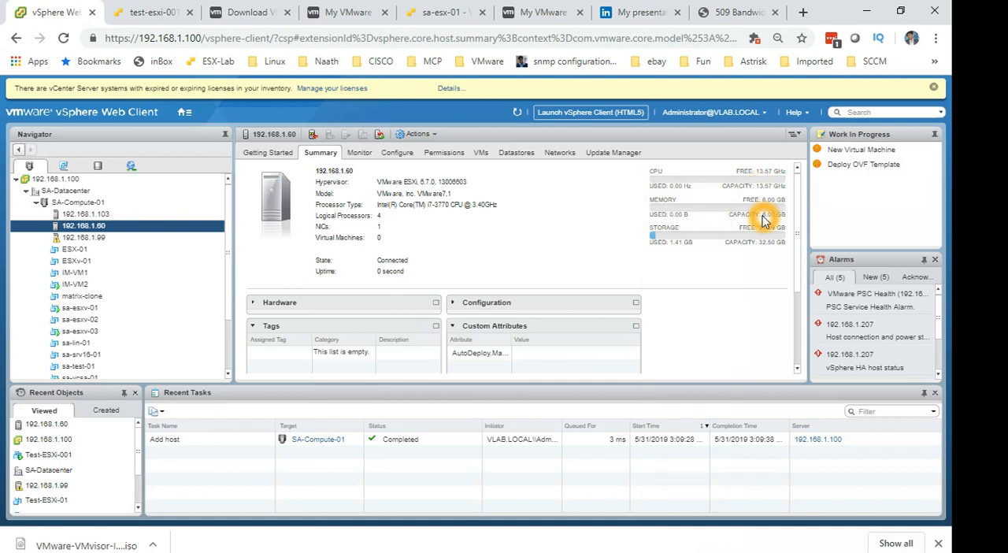
click(673, 255)
click(709, 245)
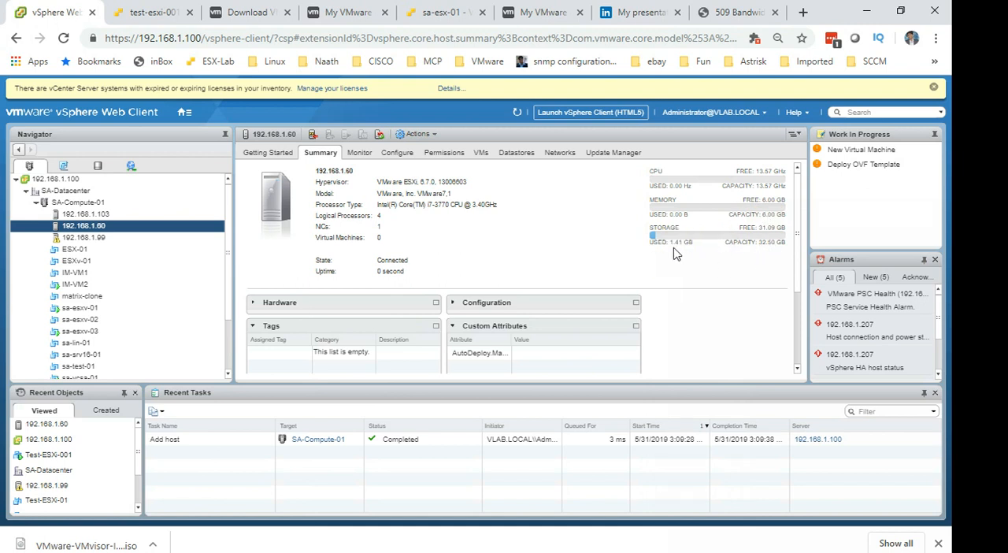
click(780, 242)
click(770, 247)
click(761, 246)
click(699, 278)
click(549, 265)
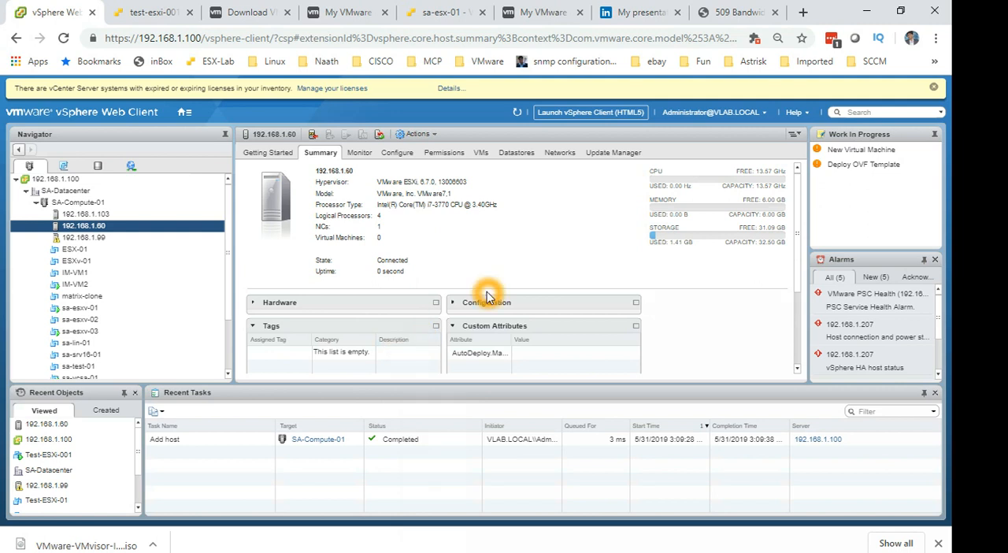
Switch to the Sessions folder in File Explorer, go up to Youtube -Training and pick the Introduction to VMware presentation.
key(alt+Tab)
key(alt+Tab)
key(alt+Tab)
key(alt+Tab)
key(alt+Tab)
key(alt+Tab)
key(alt+Tab)
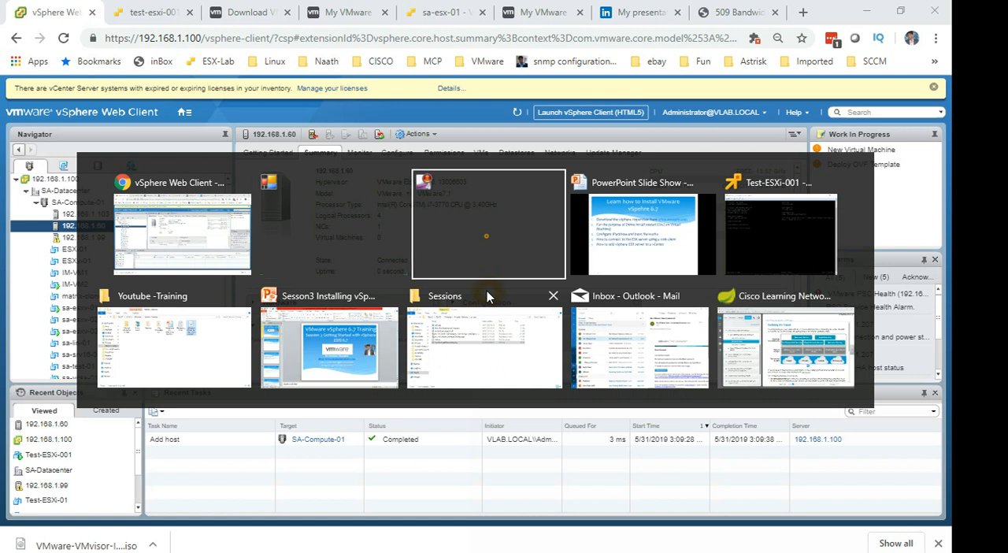
click(487, 296)
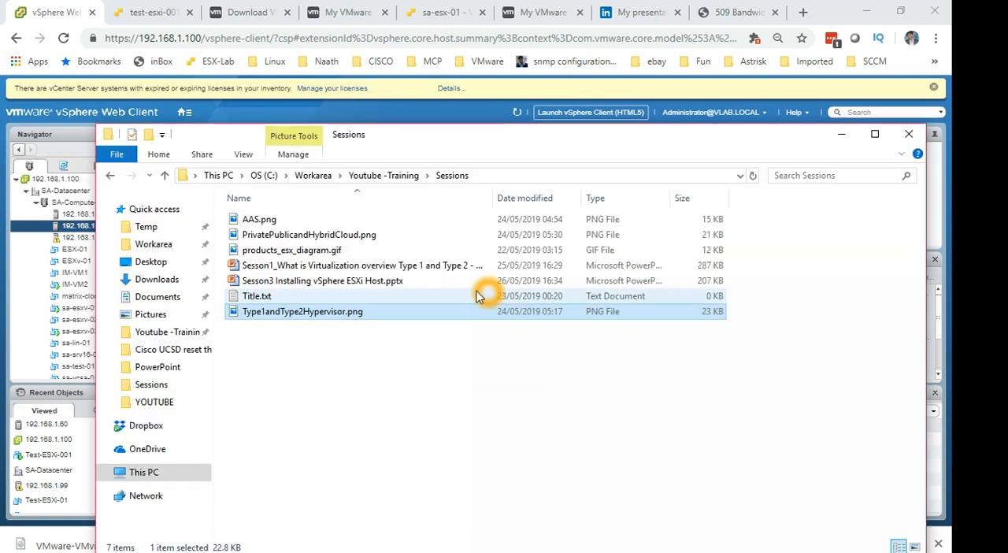
click(385, 175)
click(385, 175)
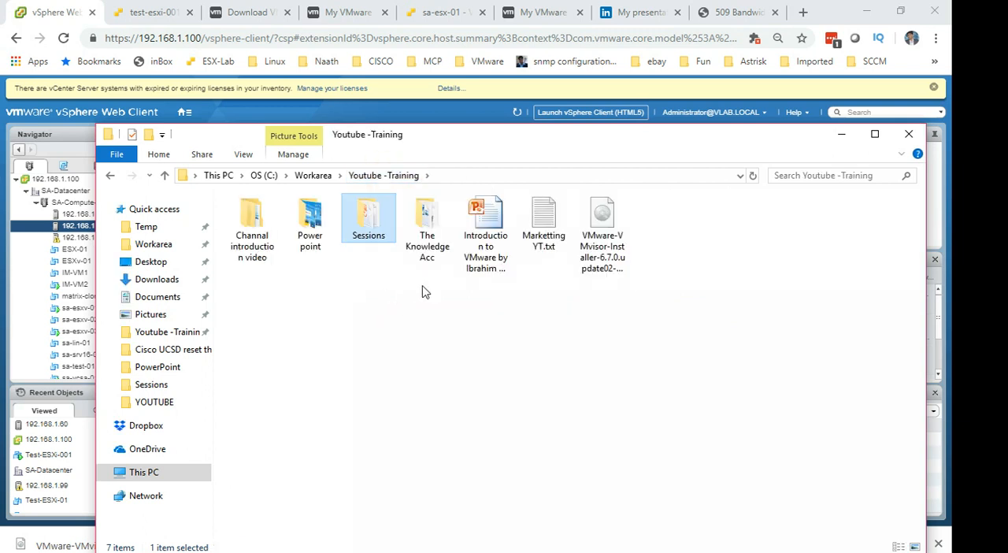
click(498, 227)
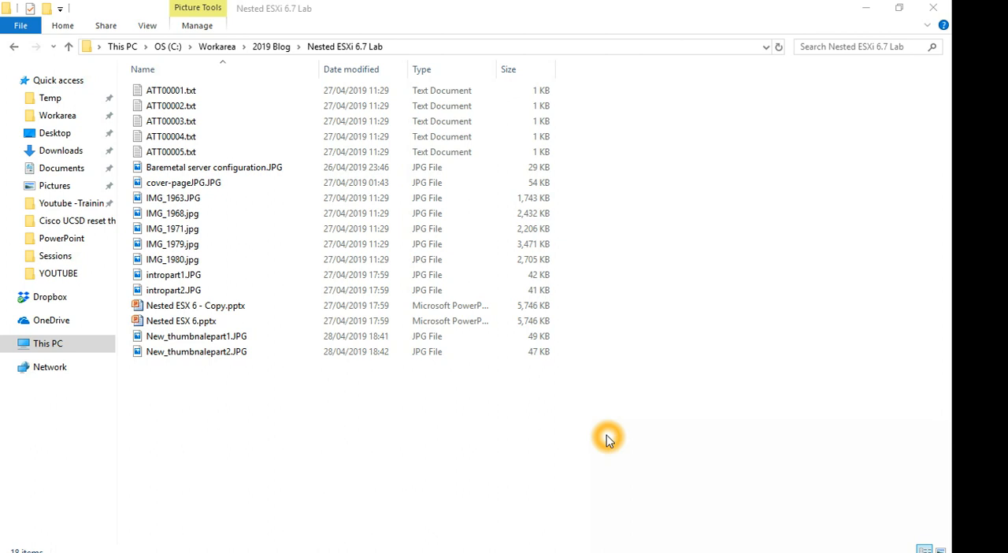
click(635, 432)
click(566, 342)
click(590, 395)
click(596, 437)
click(648, 404)
Minimize the Nested ESXi 6.7 Lab folder and the Baremetal server configuration image to uncover the slide about nesting ESX.
click(870, 12)
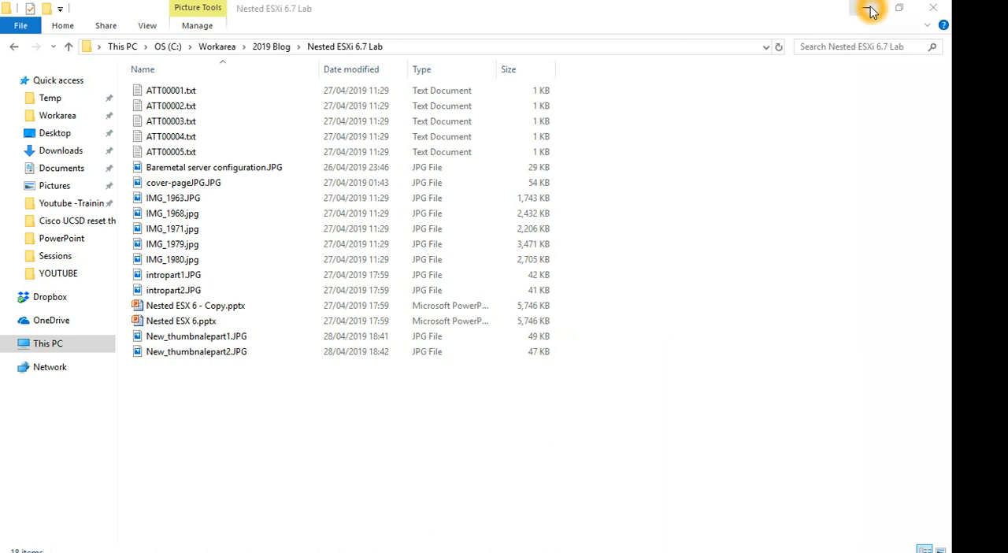
click(871, 11)
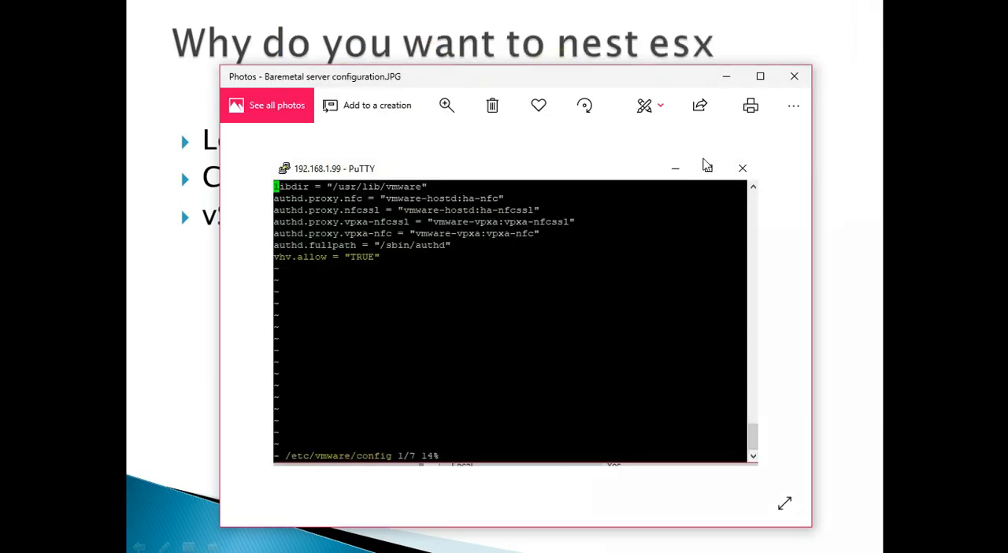
click(726, 77)
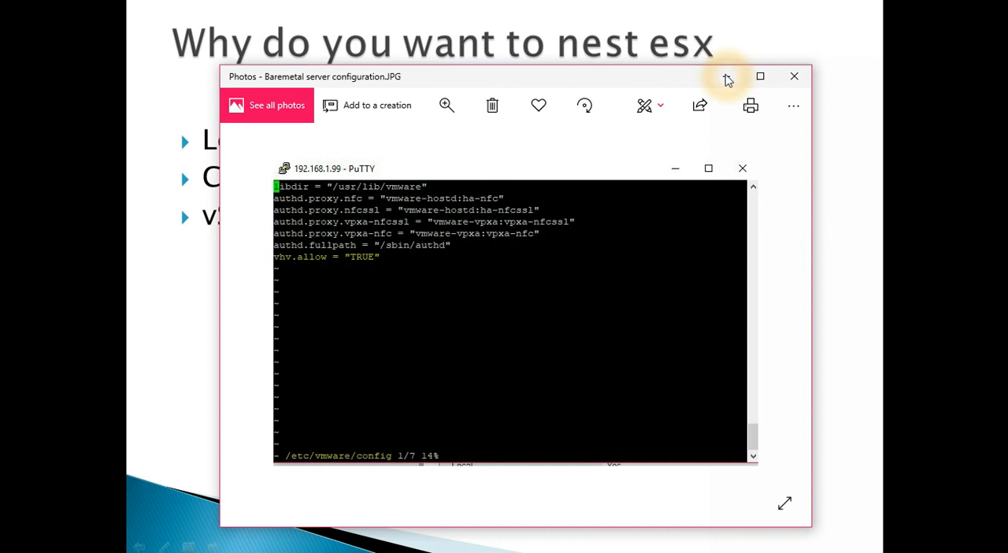